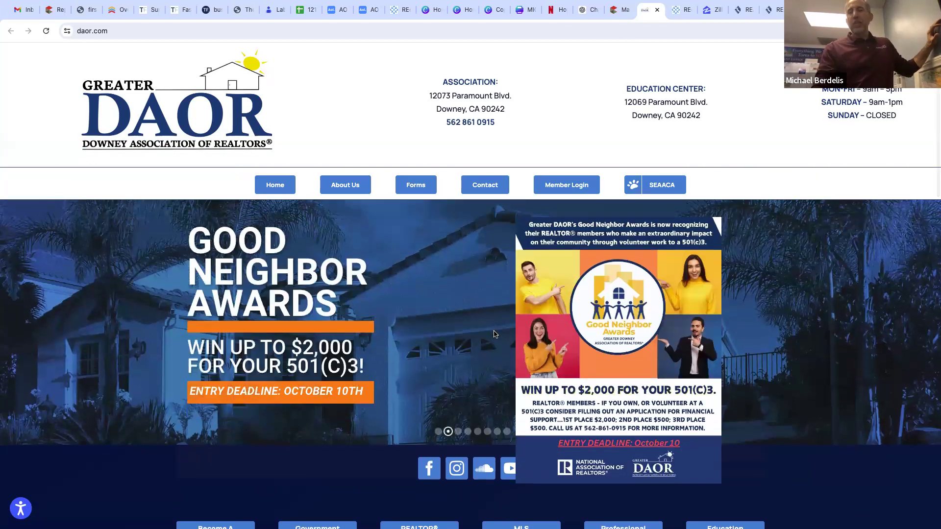
Step: In the Matrix MLS site, bring up the My Matrix home dashboard with News & Alerts and Market Watch
scroll(494, 334, "down", 1)
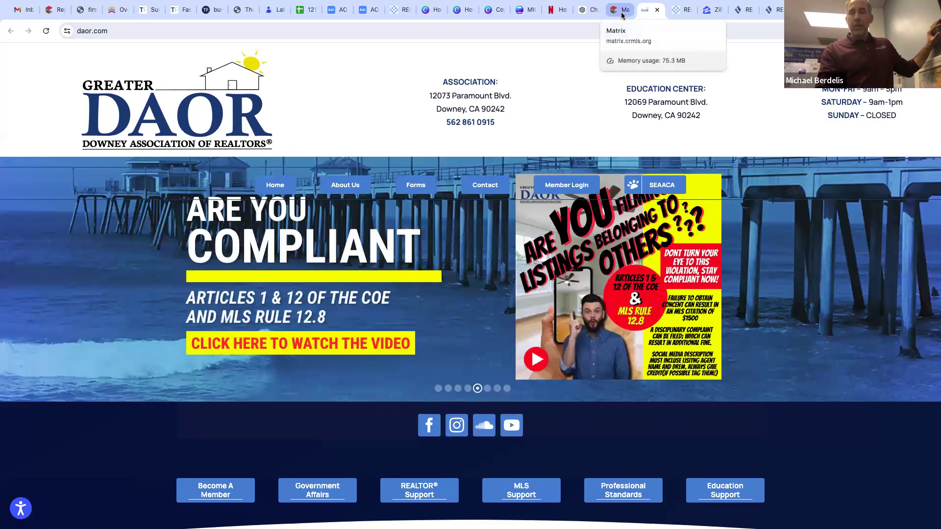
left_click(620, 9)
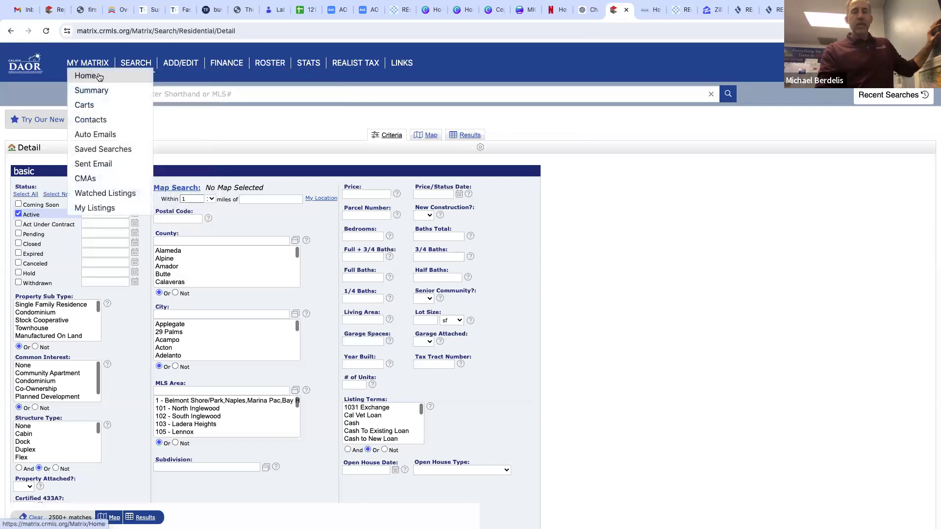
left_click(87, 76)
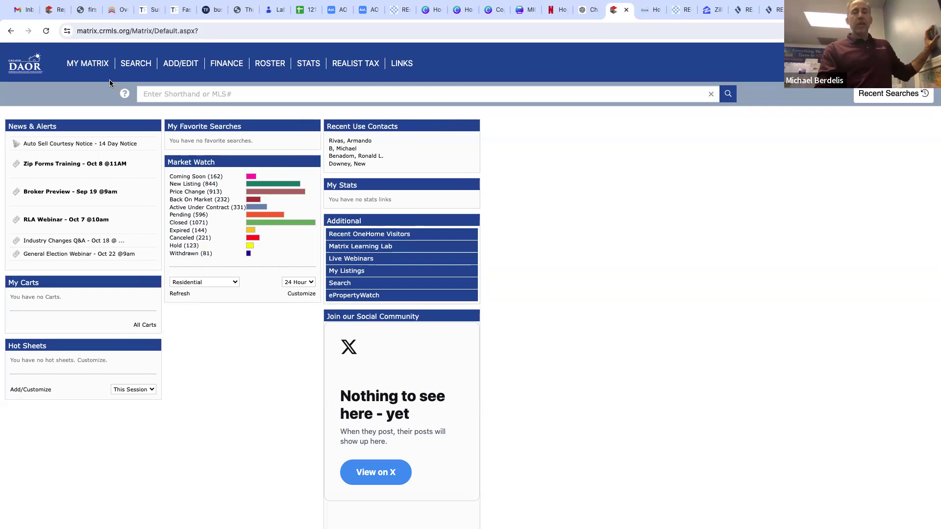
mouse_move(94, 72)
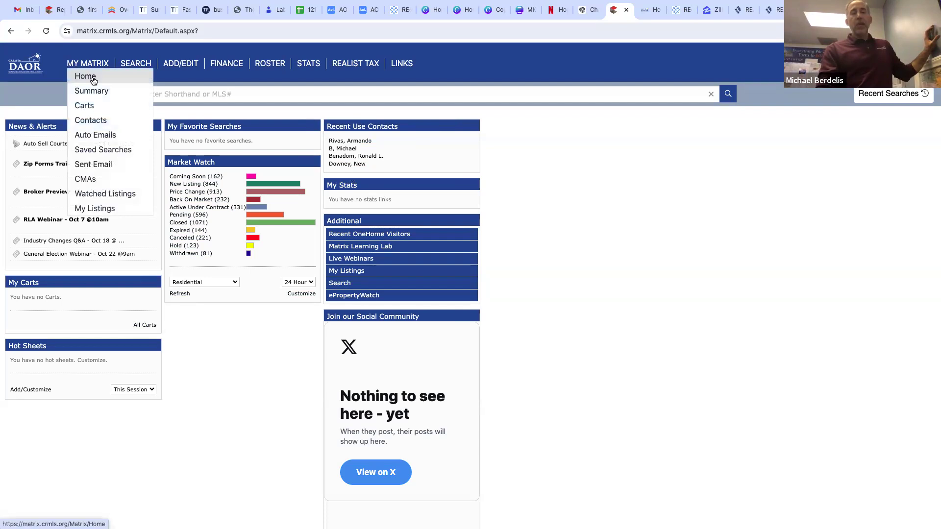
Step: Show the My Matrix Summary page with its Contacts, My Listings and Settings sections
left_click(95, 91)
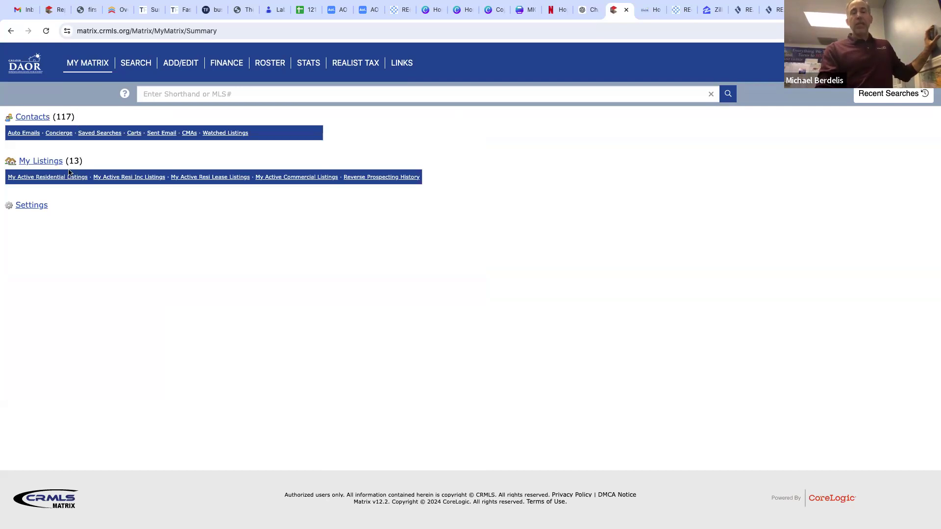
mouse_move(99, 70)
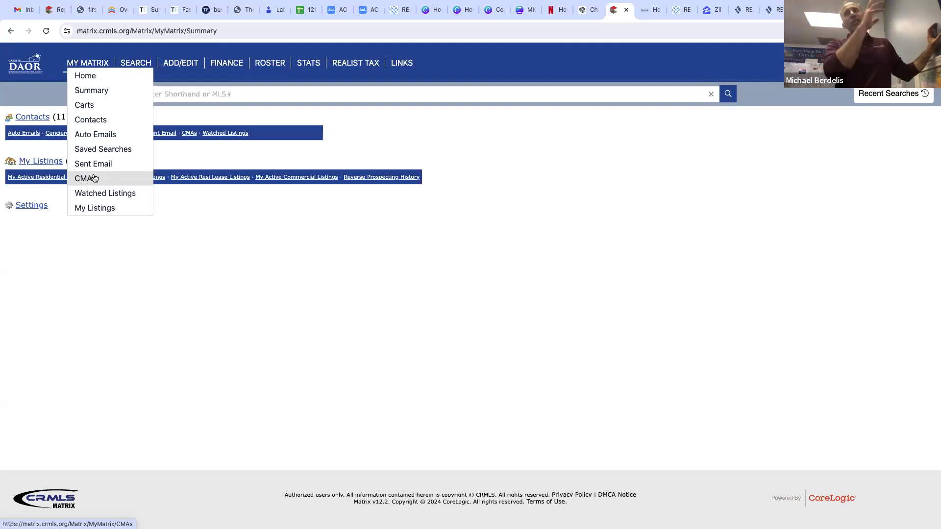
Step: List the 16 saved CMAs by When Created, newest first, and expand the 09/14/2024 CMA with 8 comparables
left_click(95, 178)
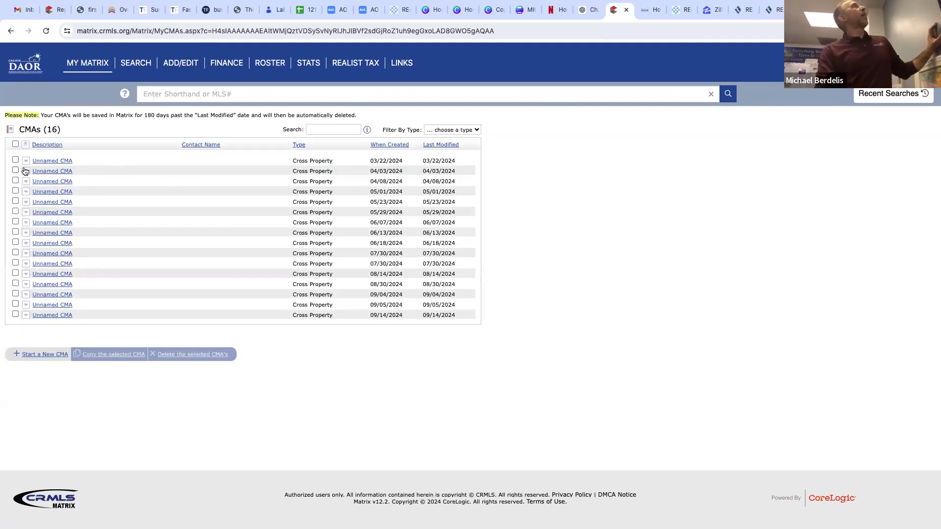
left_click(65, 161)
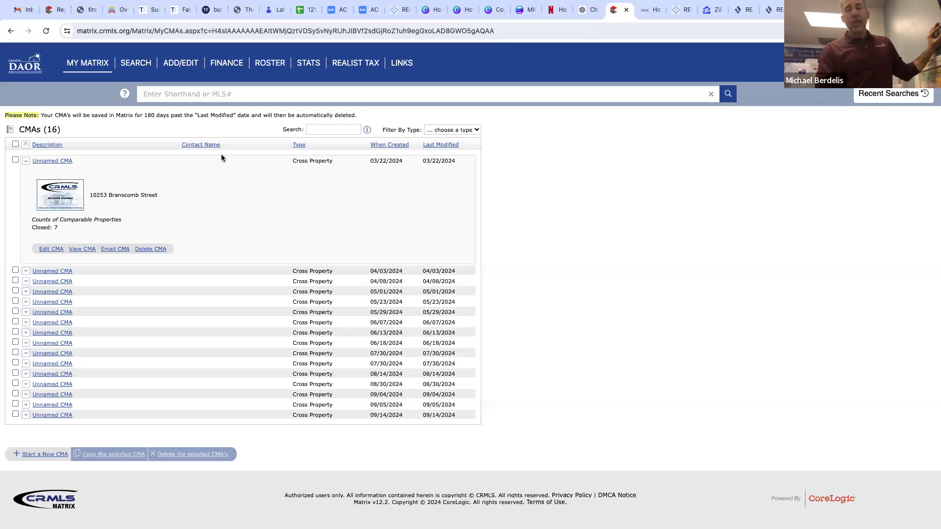
left_click(384, 145)
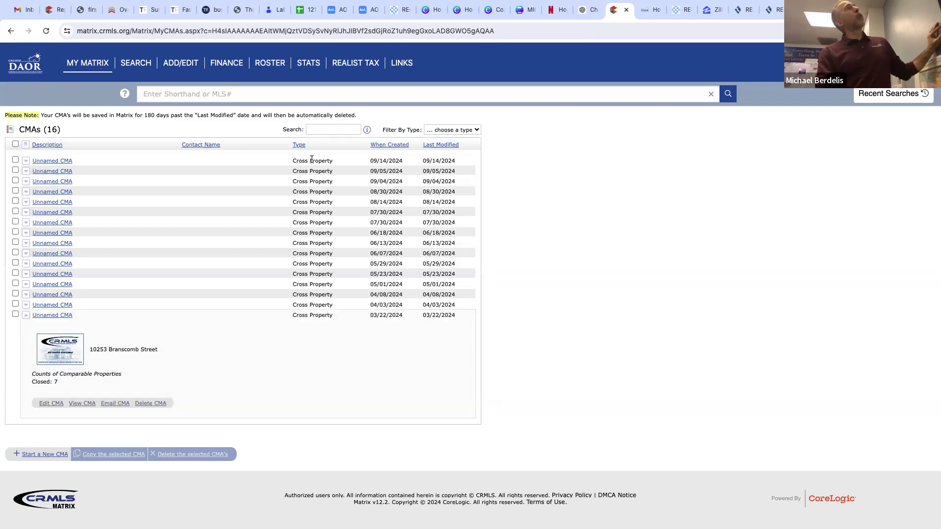
left_click(62, 162)
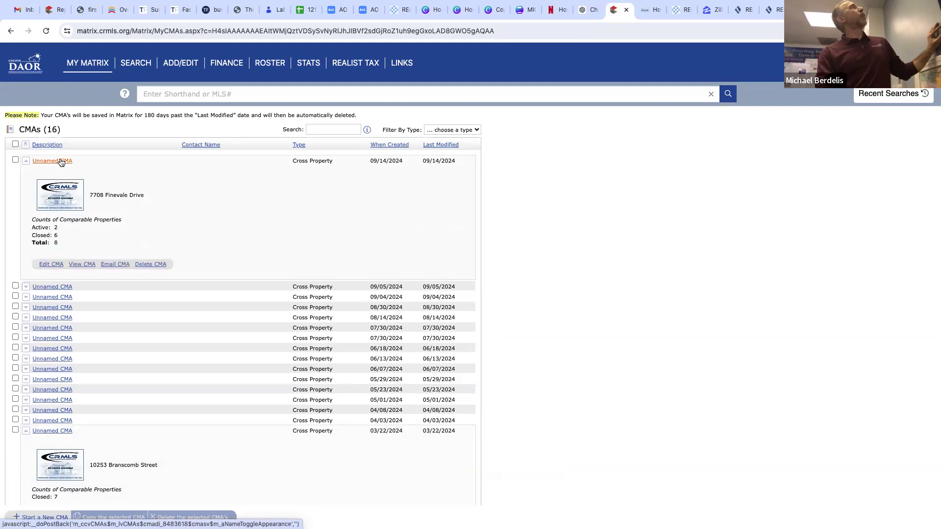
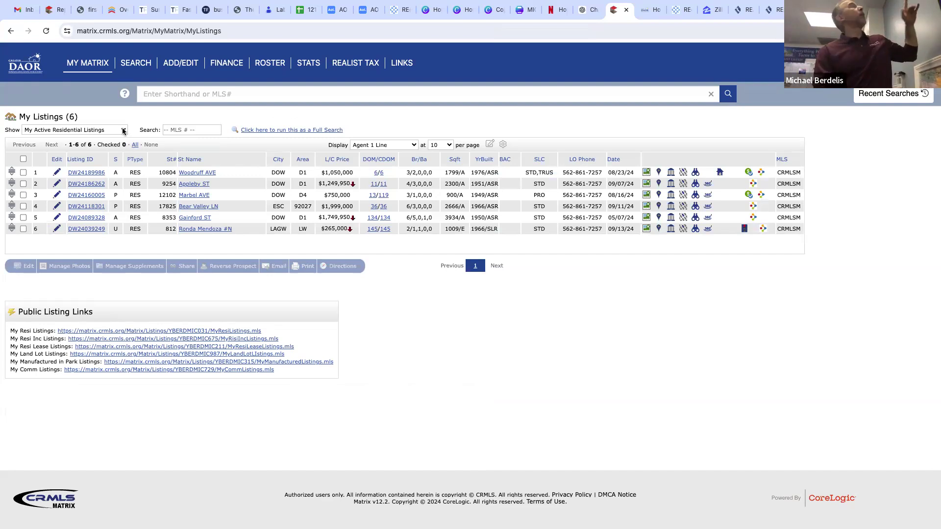
Step: Try the My Active Resi Lease Listings view, then settle on My Active Resi Inc Listings
left_click(124, 131)
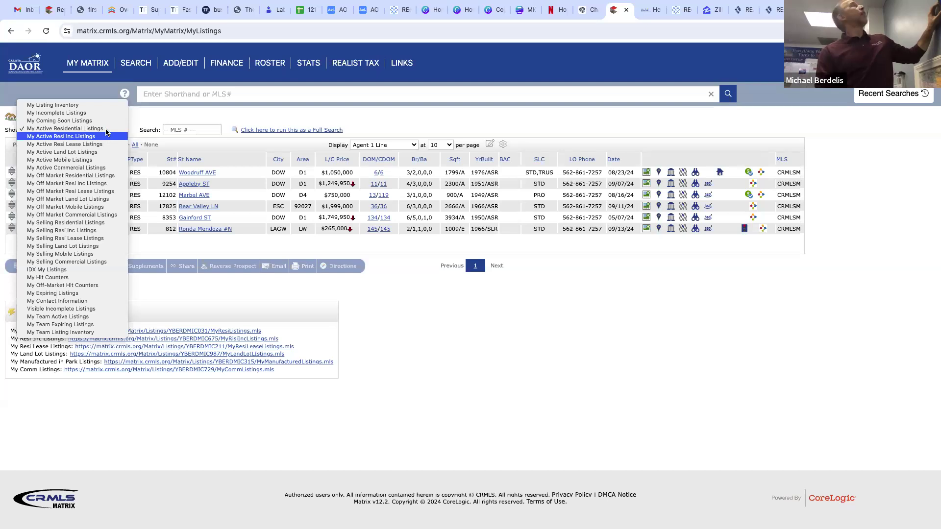
left_click(104, 128)
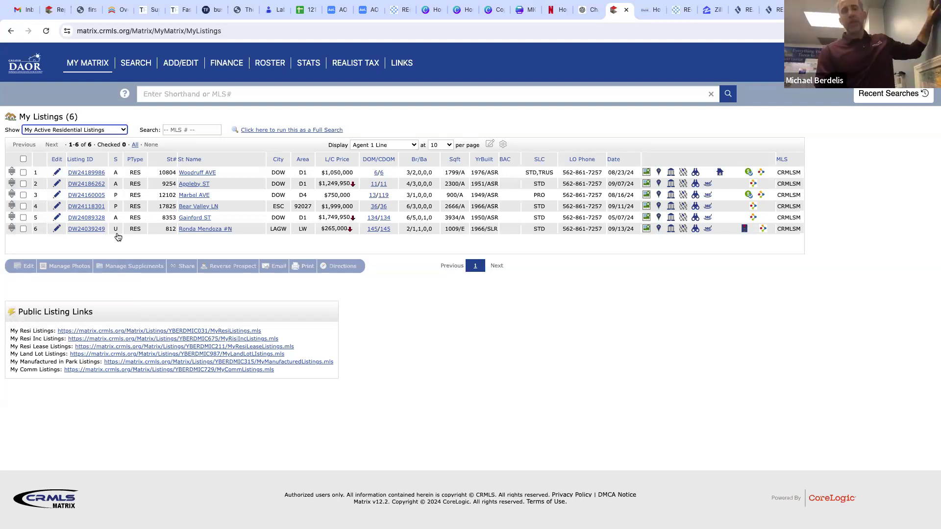
mouse_move(97, 67)
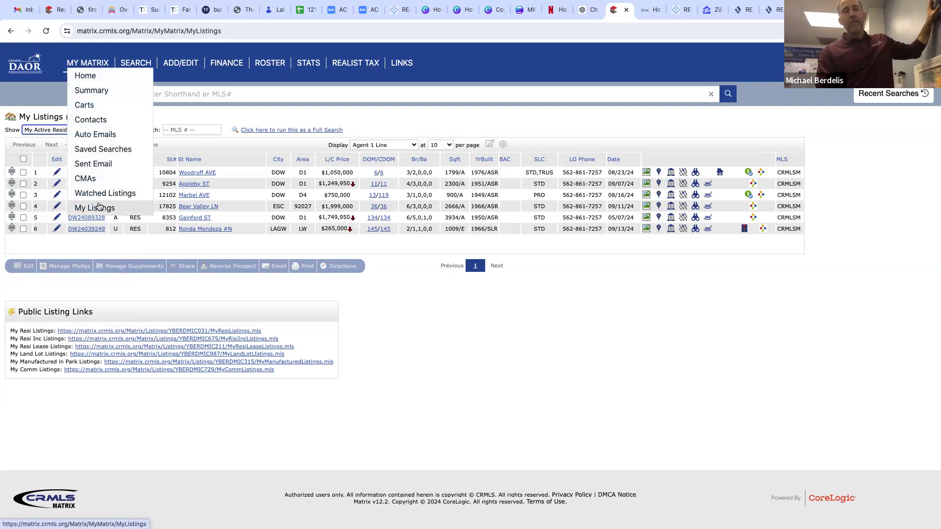
left_click(58, 131)
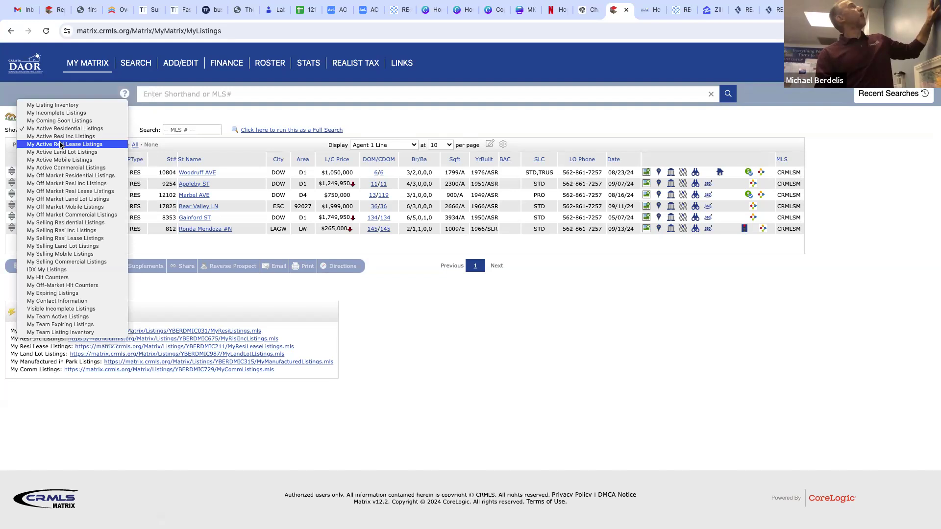
left_click(60, 145)
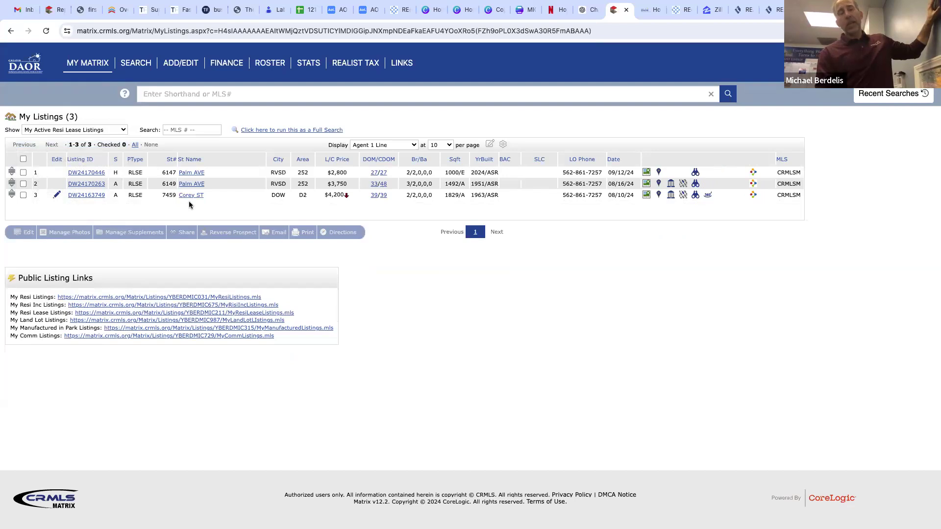
left_click(101, 130)
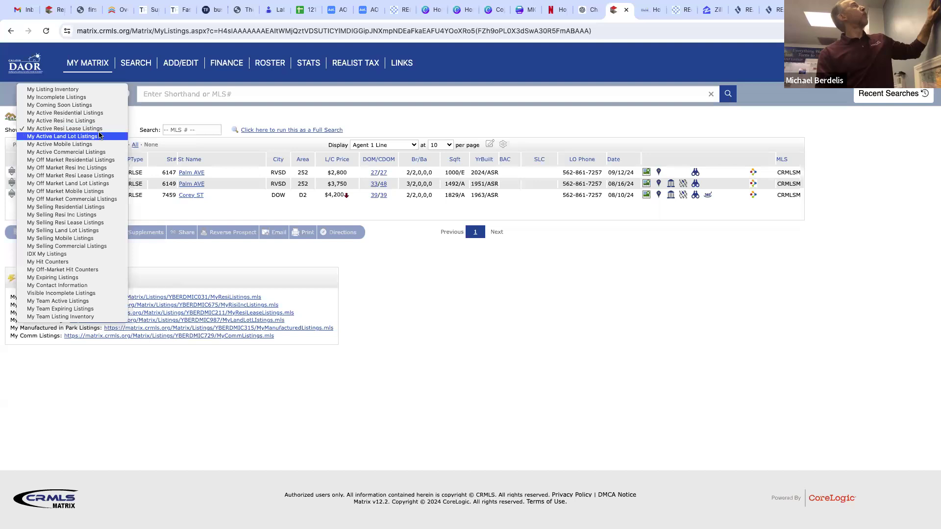
left_click(97, 122)
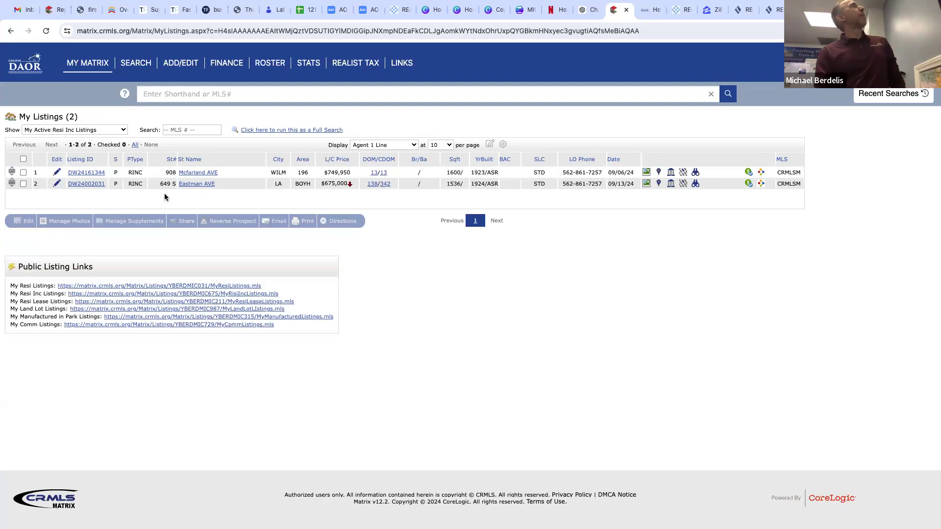
Step: Go to ADD/EDIT and choose Add new under Listings to reach the listing form choices
mouse_move(93, 63)
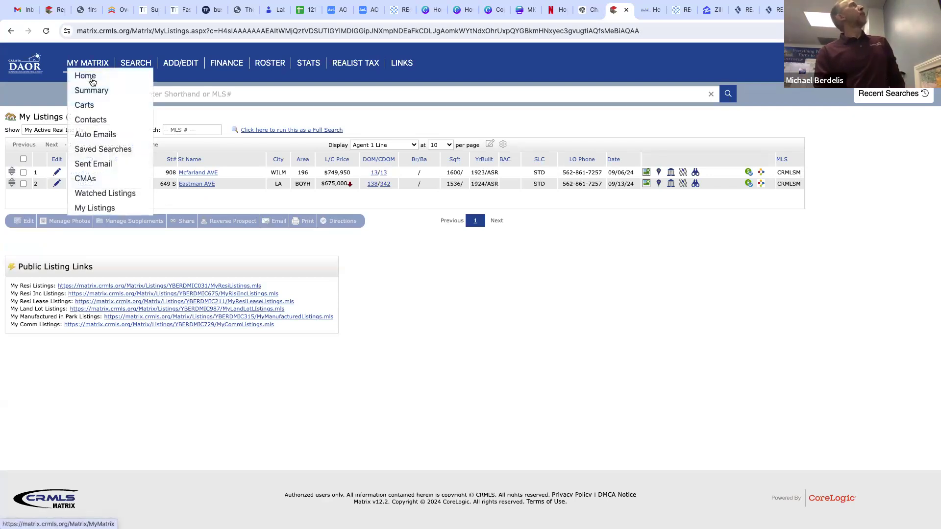
mouse_move(142, 67)
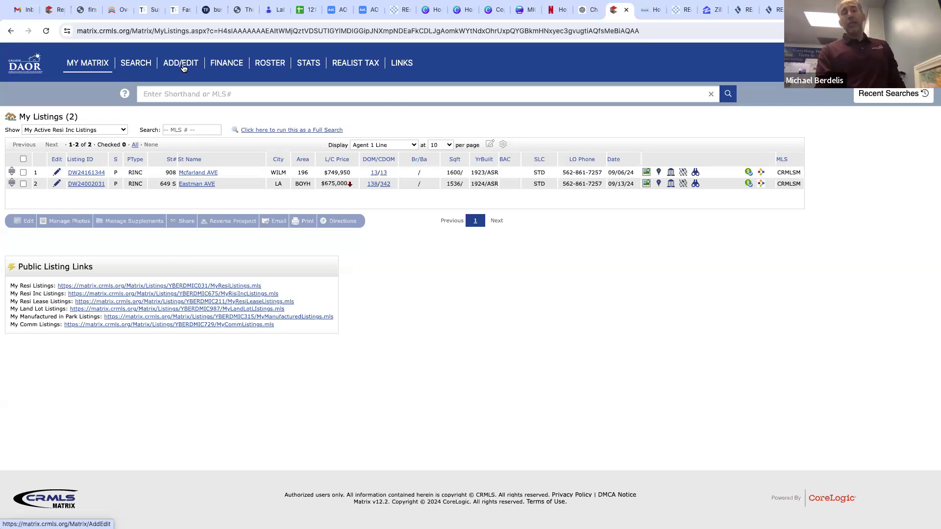
left_click(182, 66)
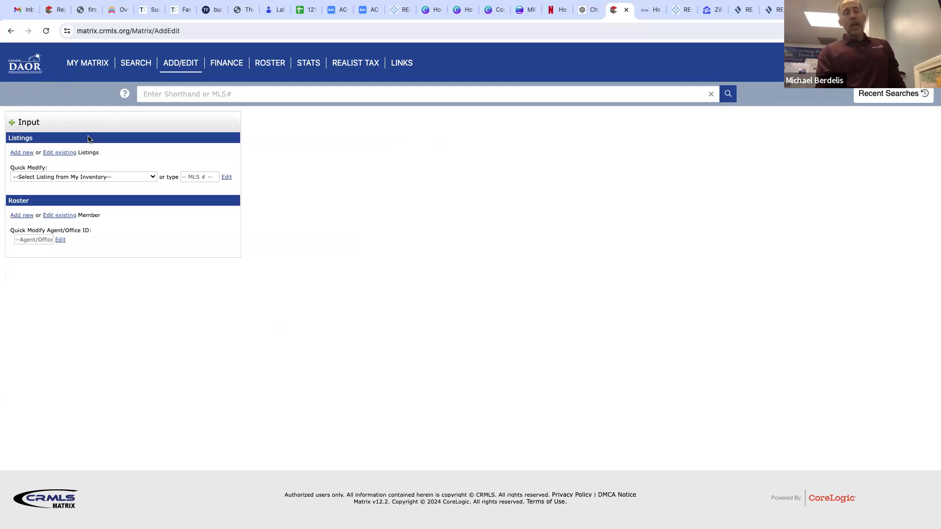
left_click(23, 154)
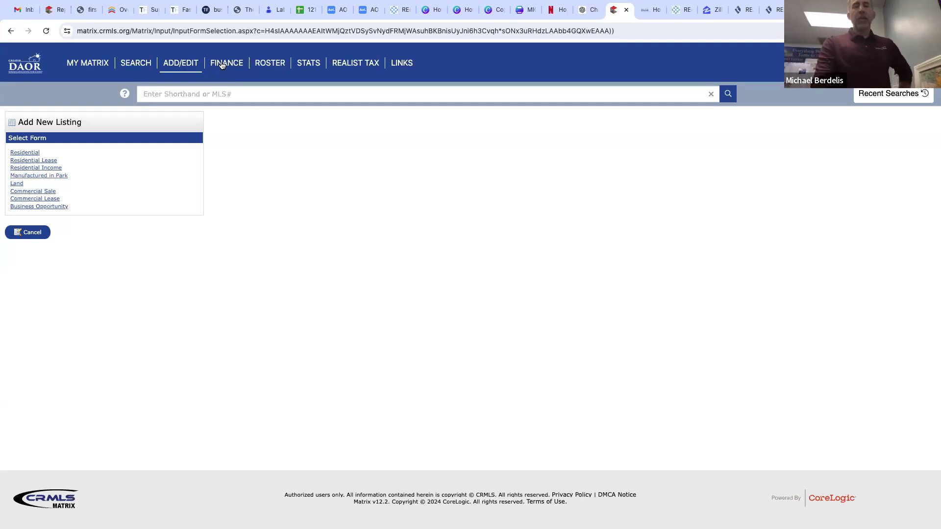
mouse_move(223, 65)
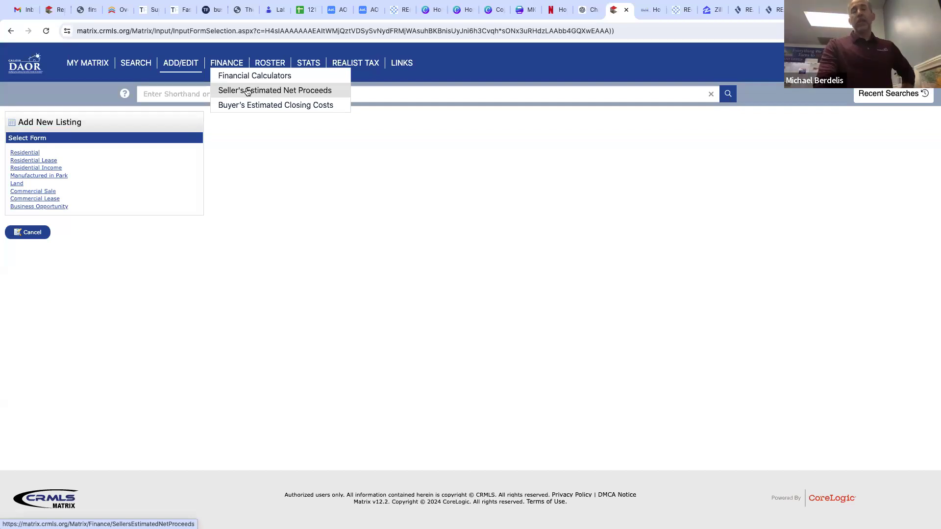
Step: Open the Seller's Estimated Net Proceeds netsheet, autofill the seller's name and enter the seller's street address
left_click(247, 91)
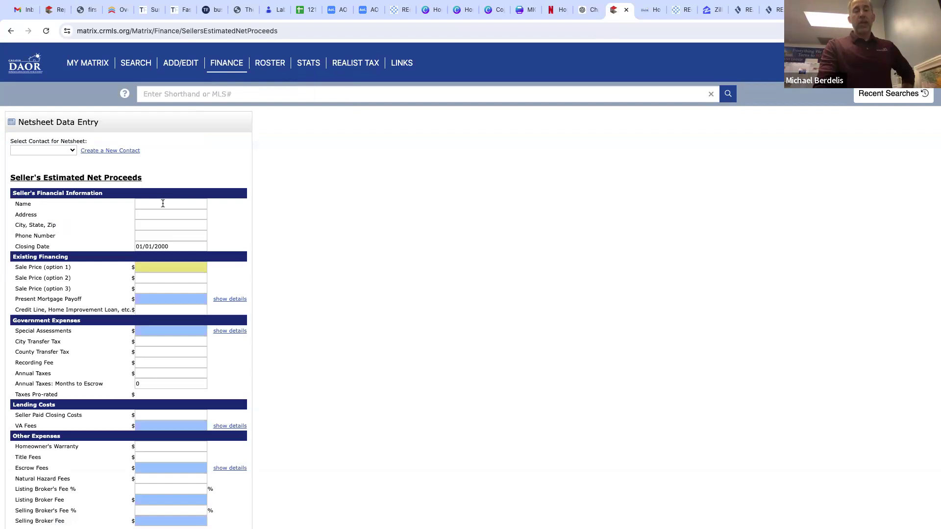
left_click(163, 203)
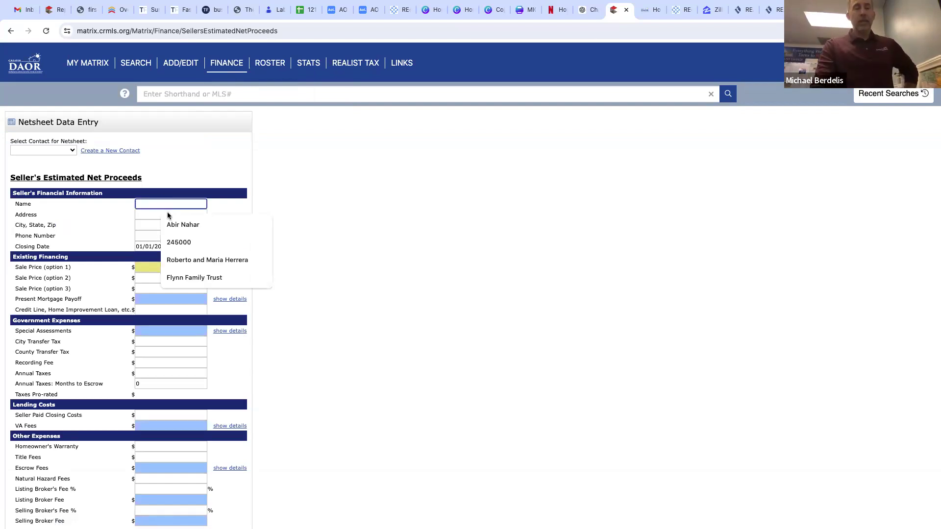
left_click(172, 224)
left_click(171, 217)
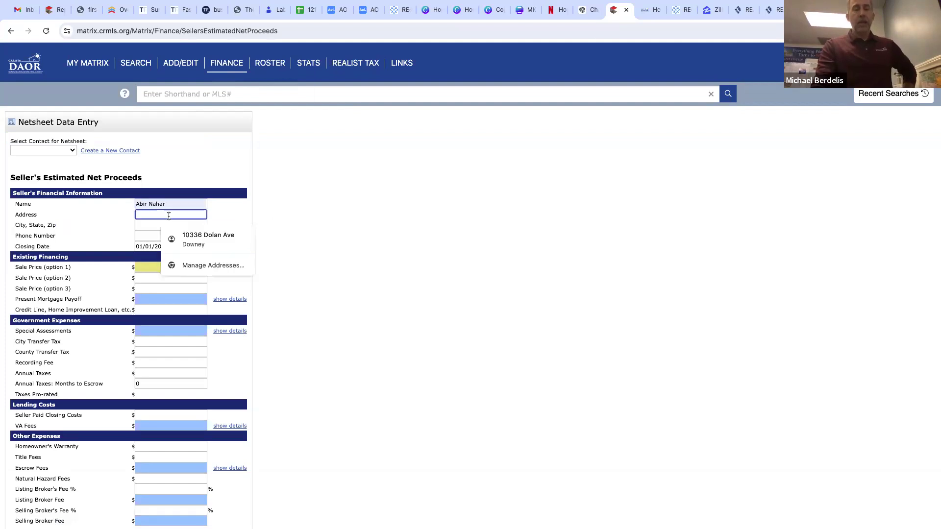
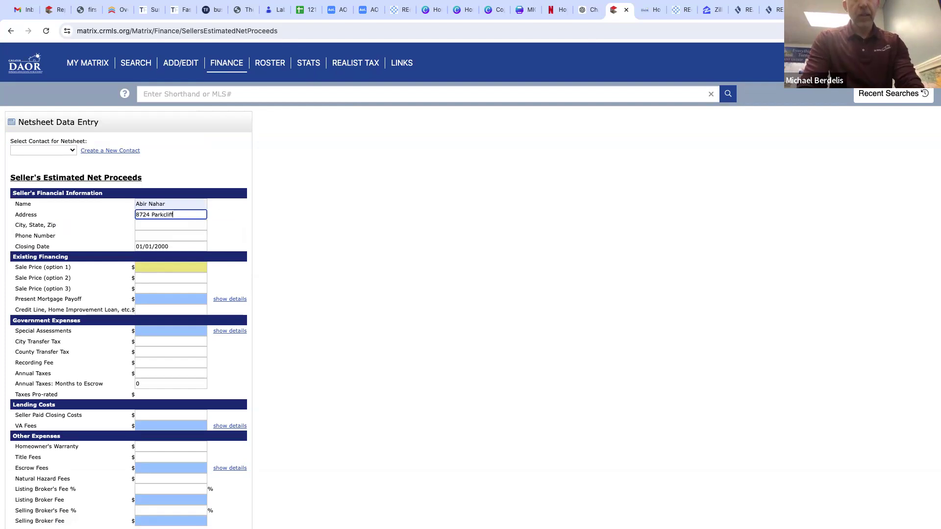
key("Tab")
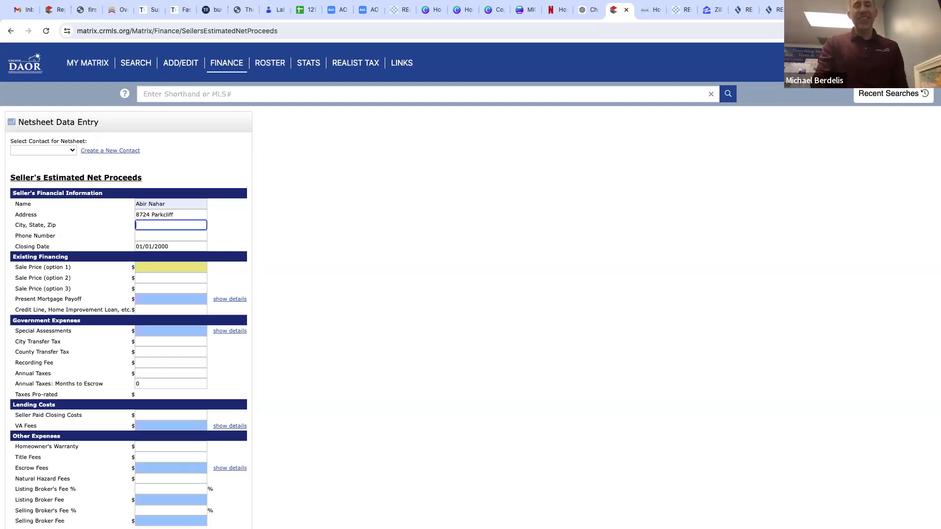
mouse_move(271, 63)
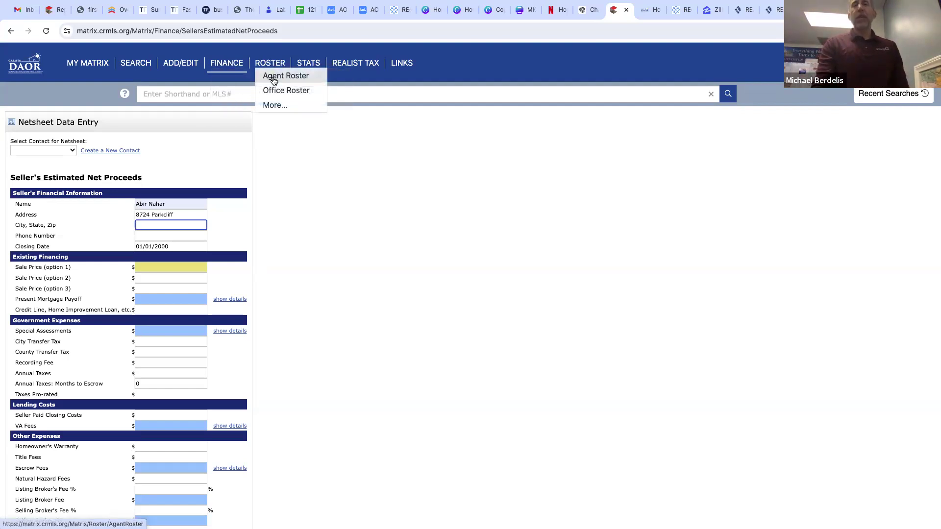
Step: Open the Agent Roster search and enter an agent's first and last name
left_click(273, 78)
left_click(97, 200)
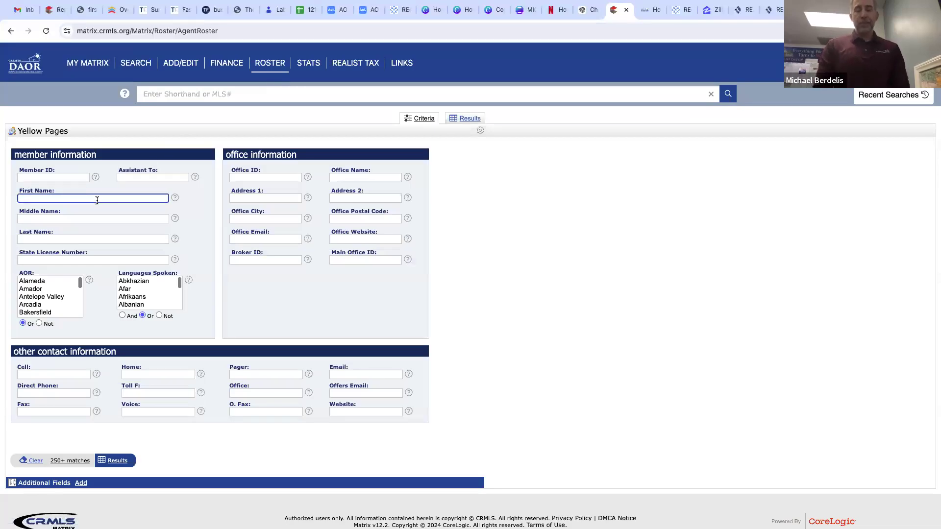
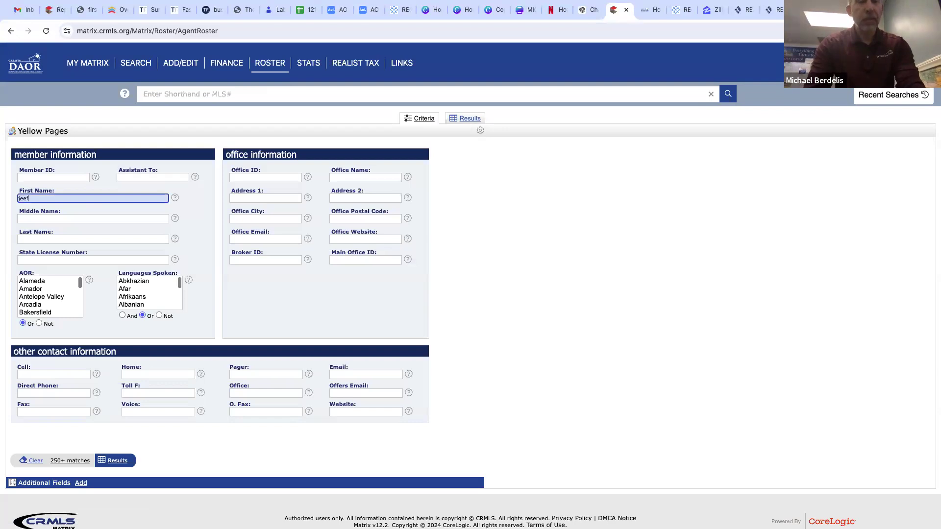
key("Tab")
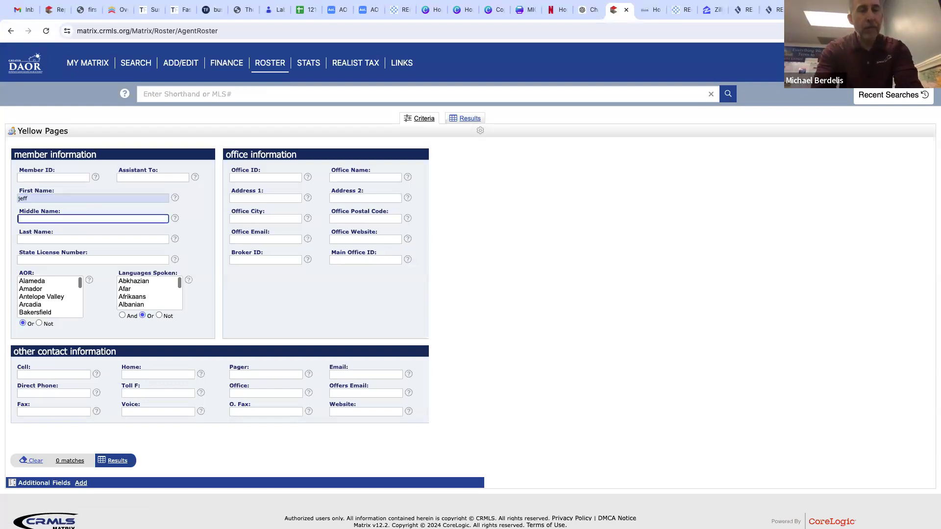
key("Tab")
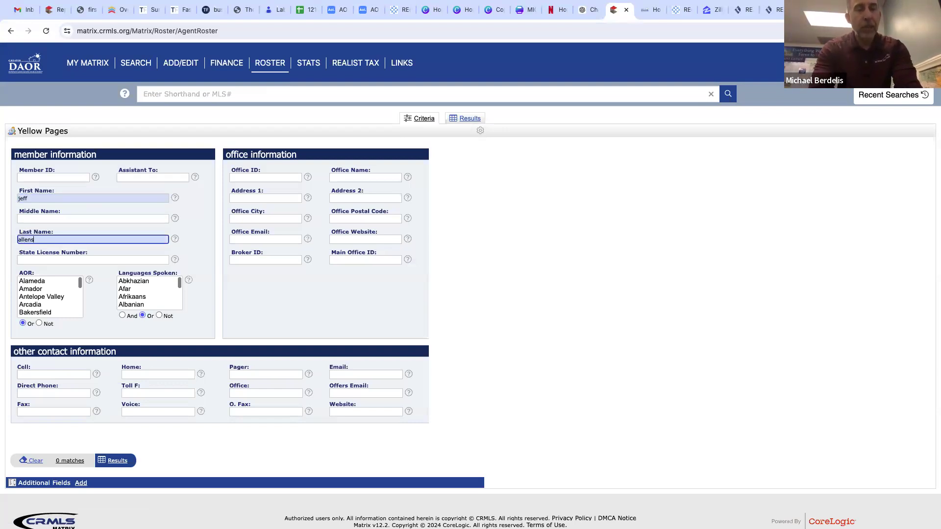
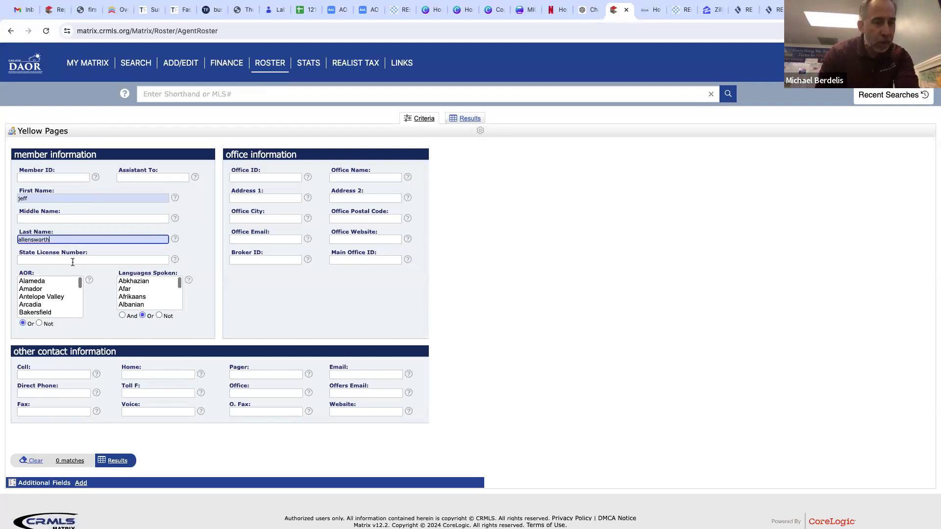
Step: Replace both names with a different agent's first and last name, narrowing the count to 1 match
double_click(57, 240)
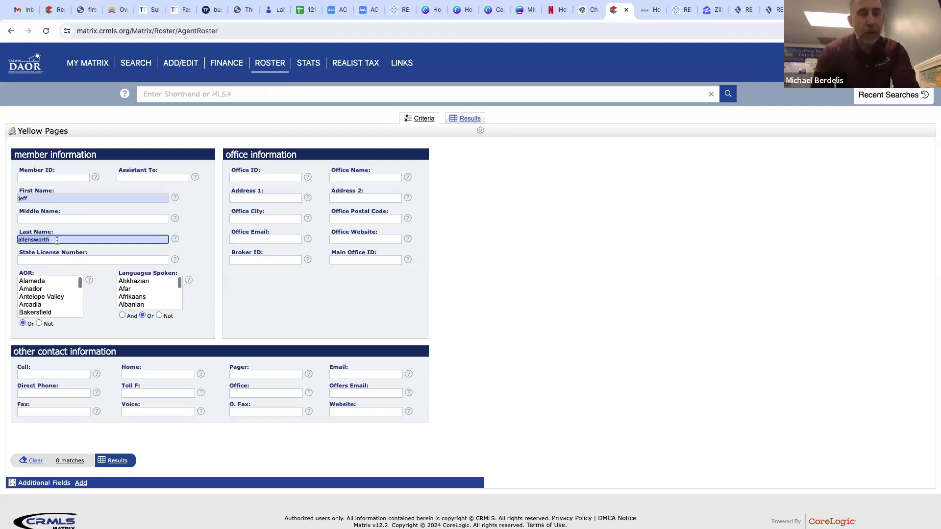
key("BackSpace")
key("shift+Tab")
key("shift+Tab")
key("BackSpace")
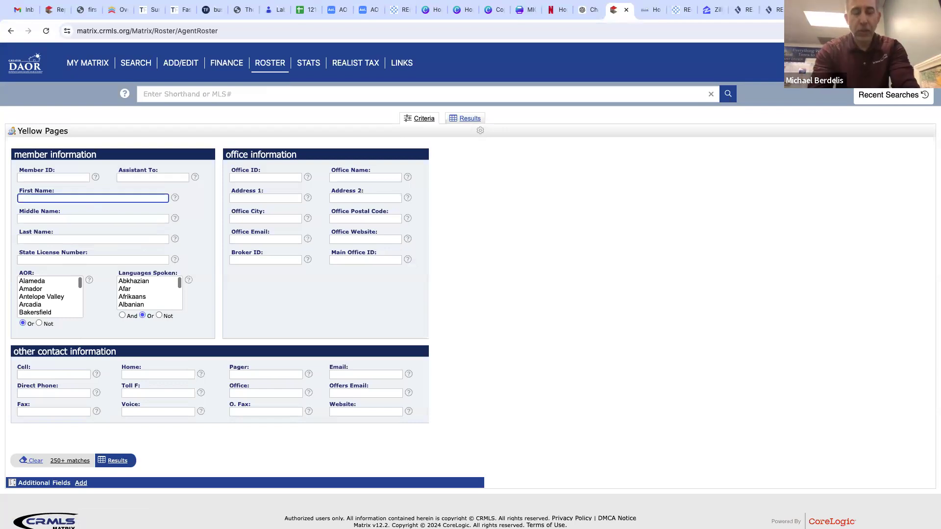
key("Tab")
key("Tab")
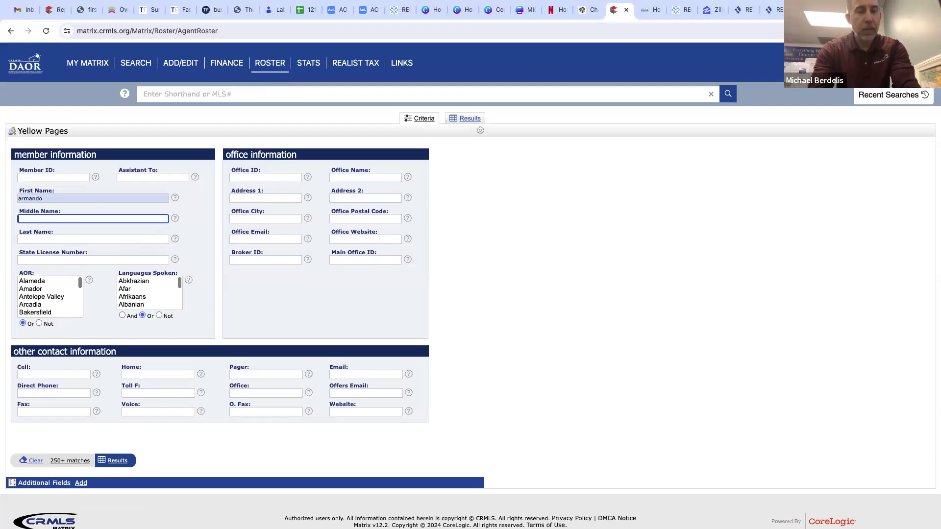
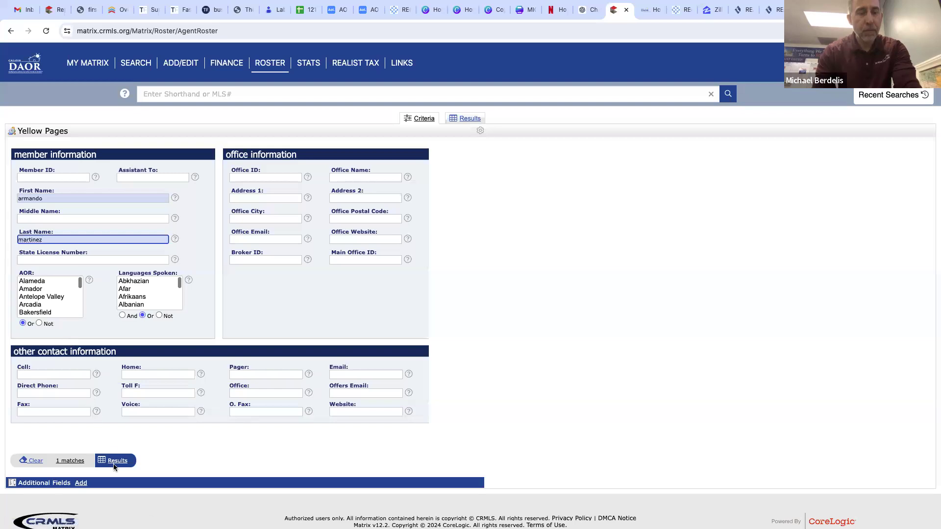
left_click(114, 463)
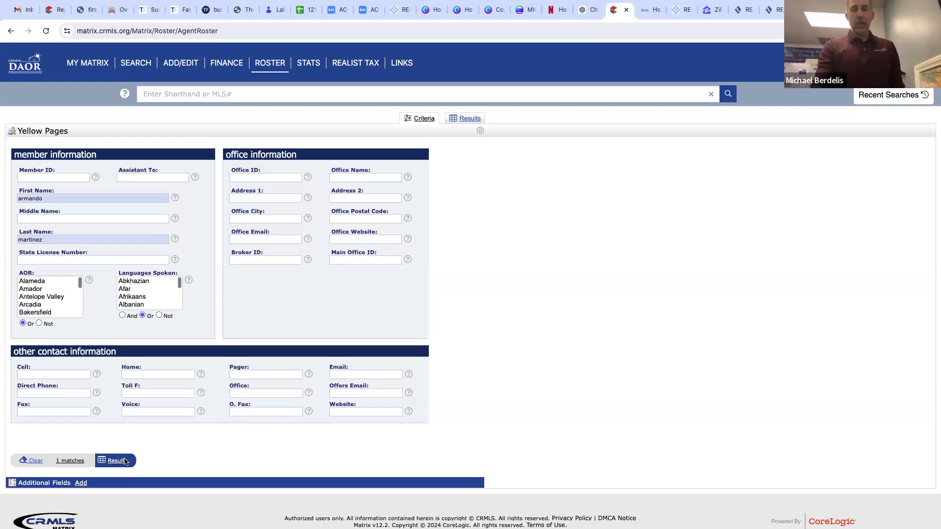
Step: Open the matched agent's roster record and follow its State Lic# link to the DRE lookup
left_click(118, 461)
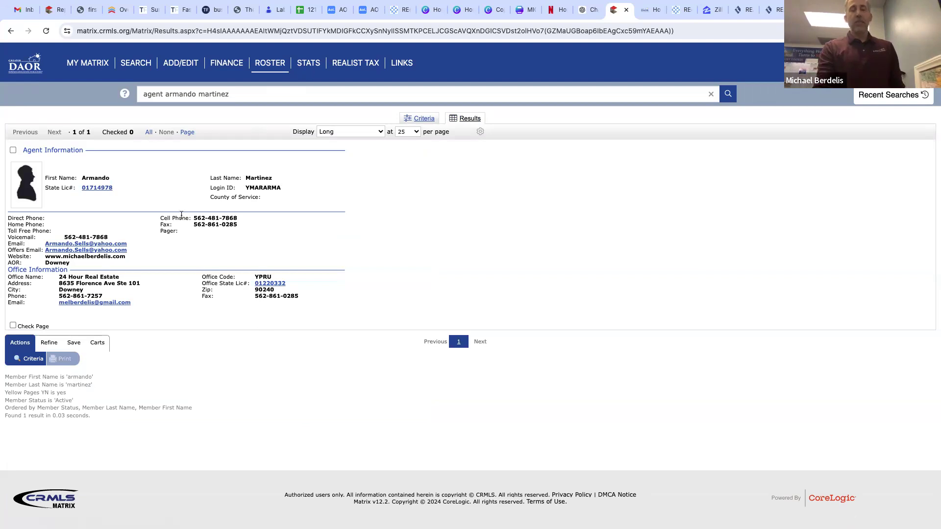
left_click(106, 190)
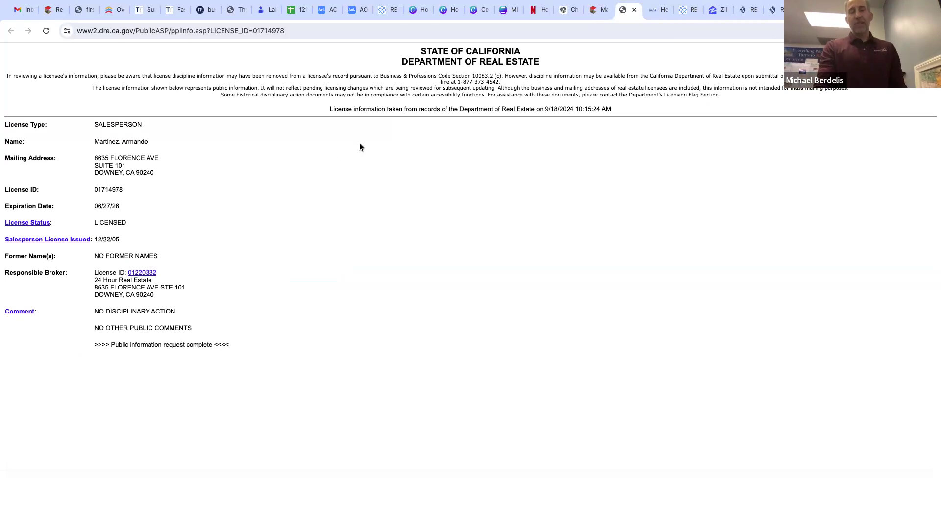
Step: Close the DRE license tab to get back to the agent's roster record
left_click(633, 10)
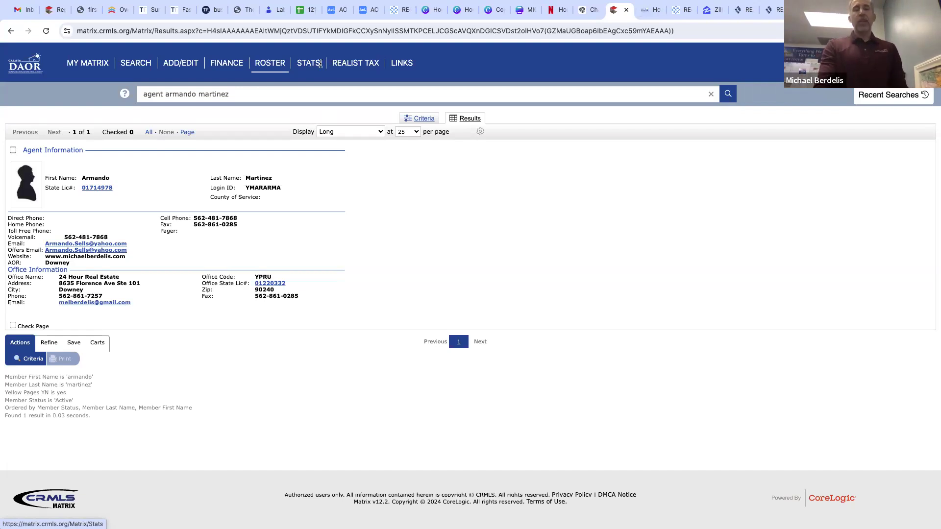
Step: Open REALIST TAX, search the subject property's street address and pick the Downey suggestion
left_click(350, 65)
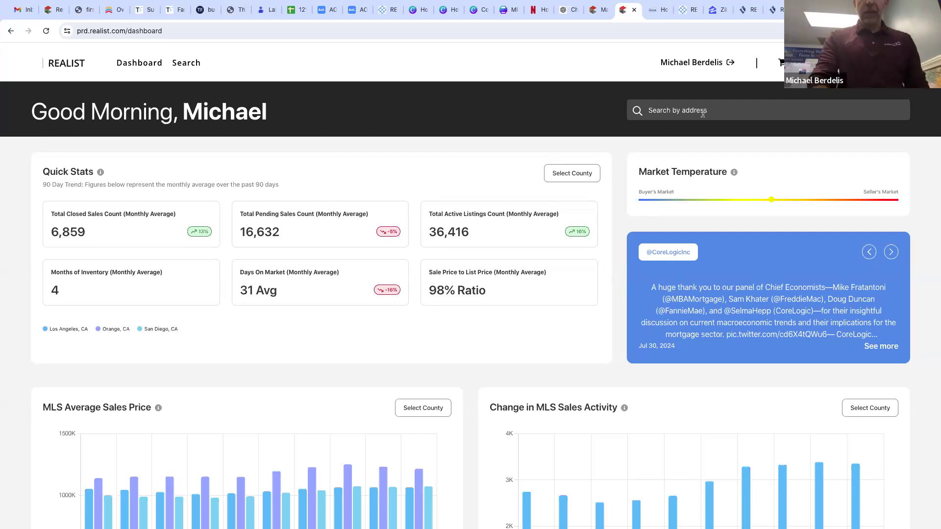
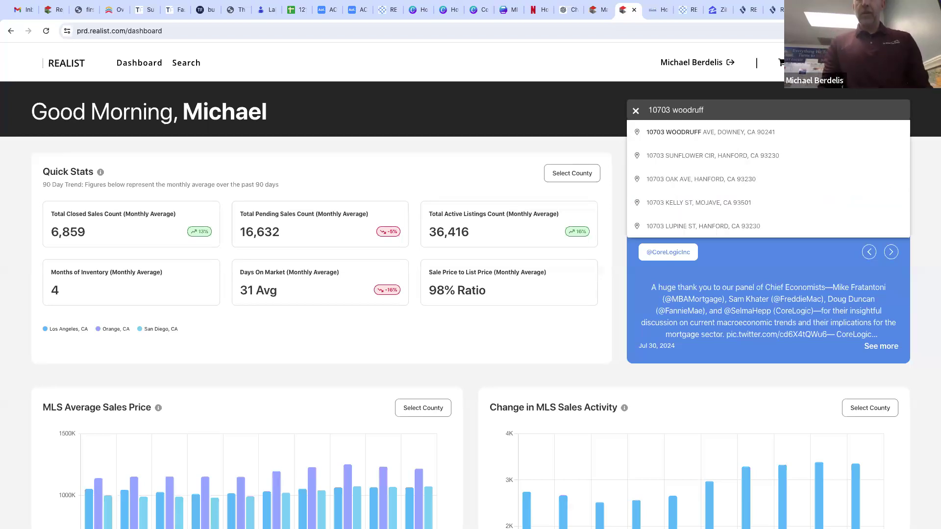
left_click(710, 132)
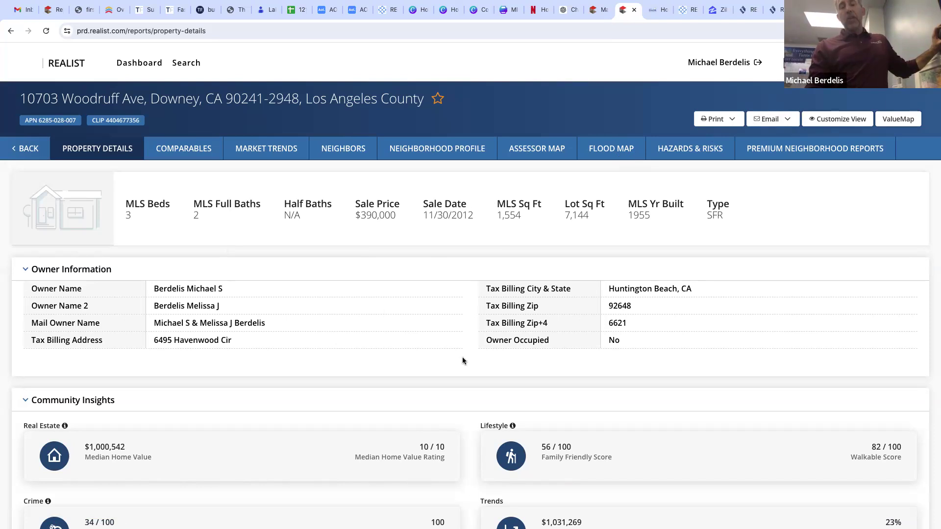
Step: Scroll through the tax, characteristics, Sell Score (757 High) and RealAVM ($928,600) sections
scroll(462, 361, "down", 10)
scroll(463, 360, "down", 2)
scroll(462, 361, "up", 1)
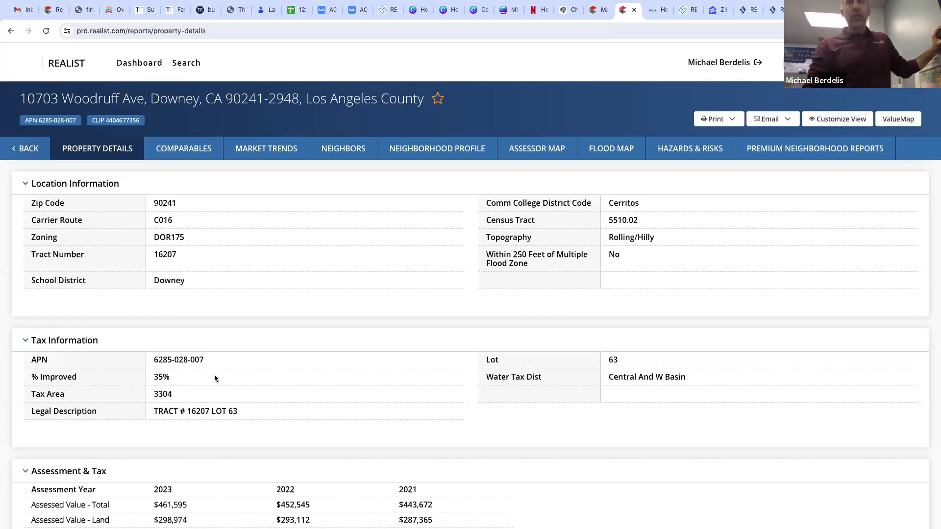
scroll(214, 378, "down", 6)
scroll(214, 378, "down", 6)
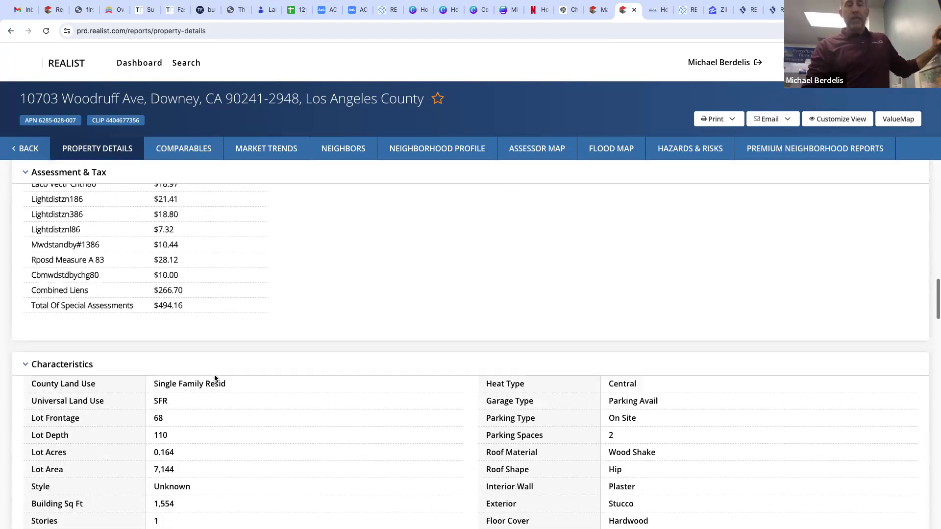
mouse_move(191, 410)
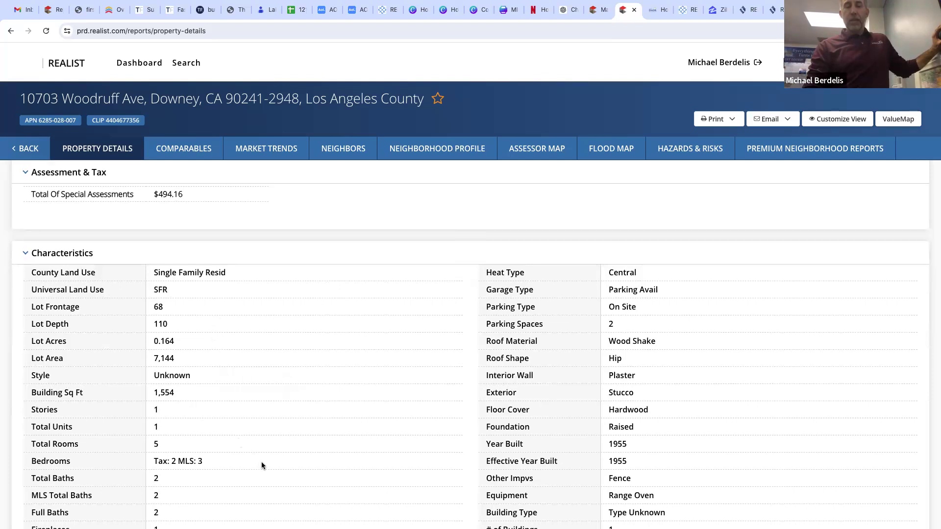
scroll(263, 465, "down", 1)
scroll(262, 464, "up", 7)
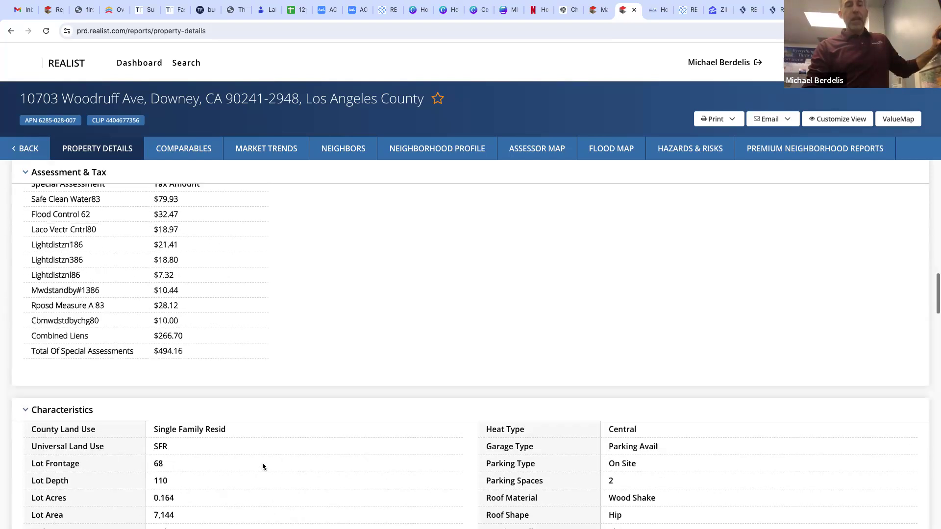
scroll(263, 464, "down", 8)
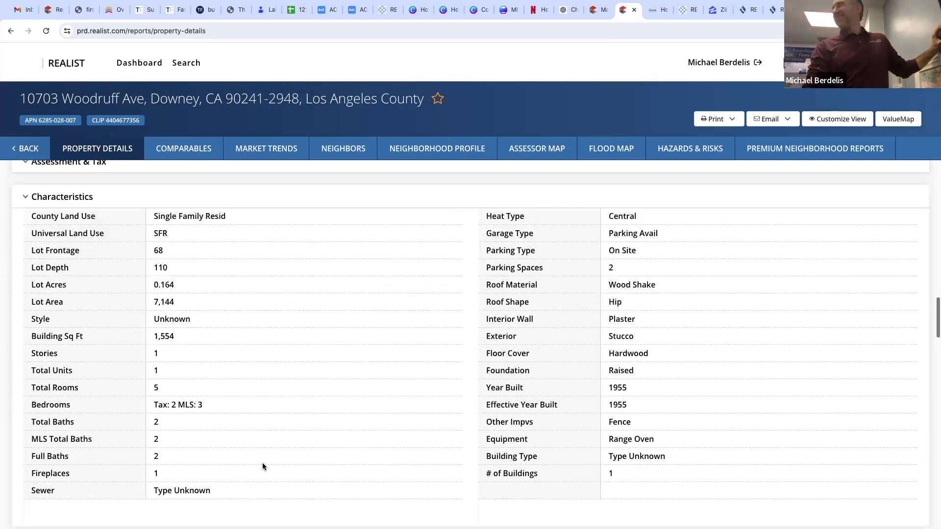
mouse_move(263, 463)
scroll(263, 467, "down", 5)
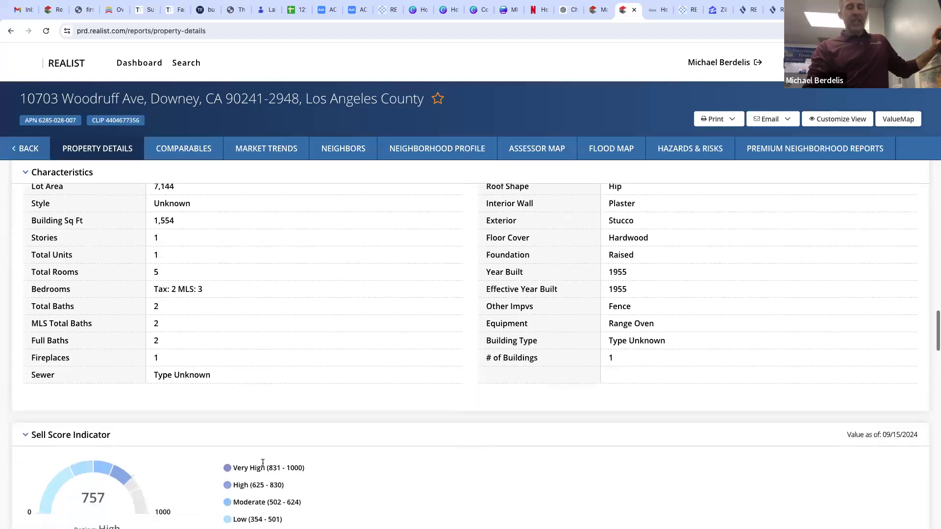
scroll(263, 463, "down", 1)
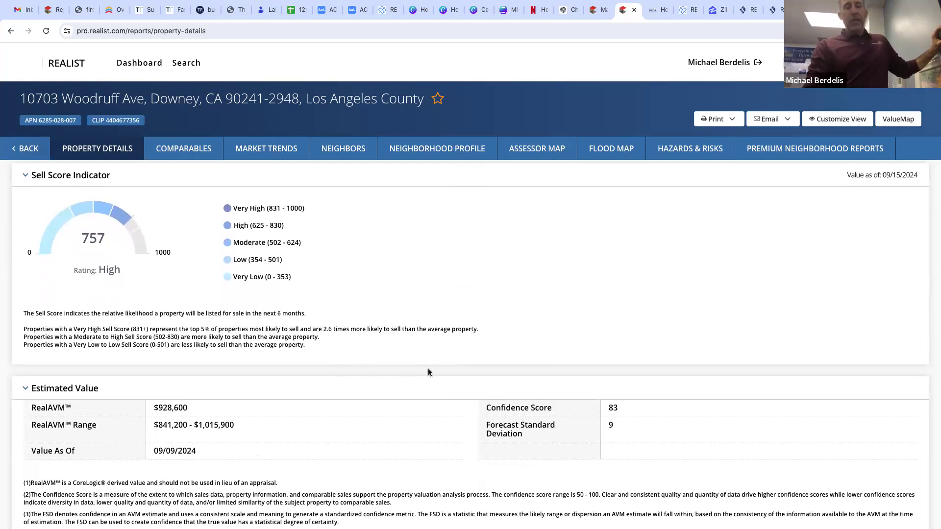
scroll(428, 373, "up", 10)
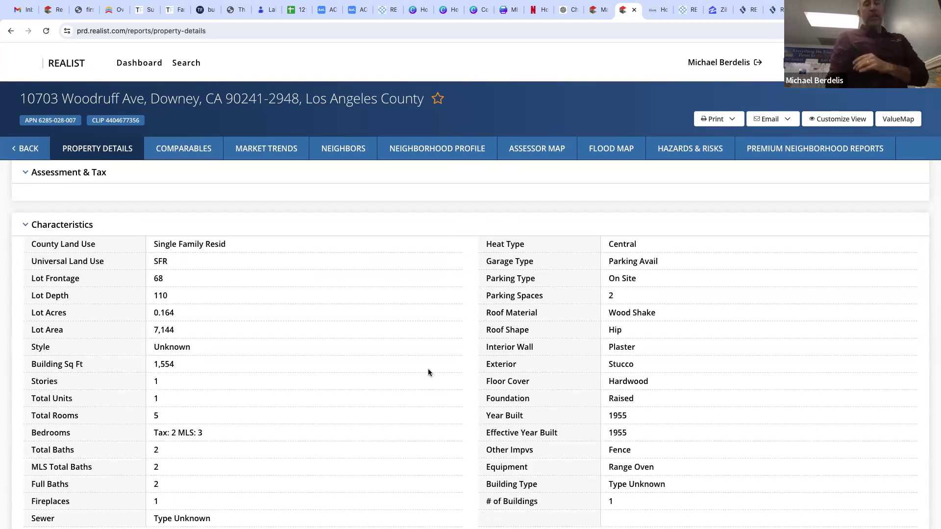
mouse_move(186, 442)
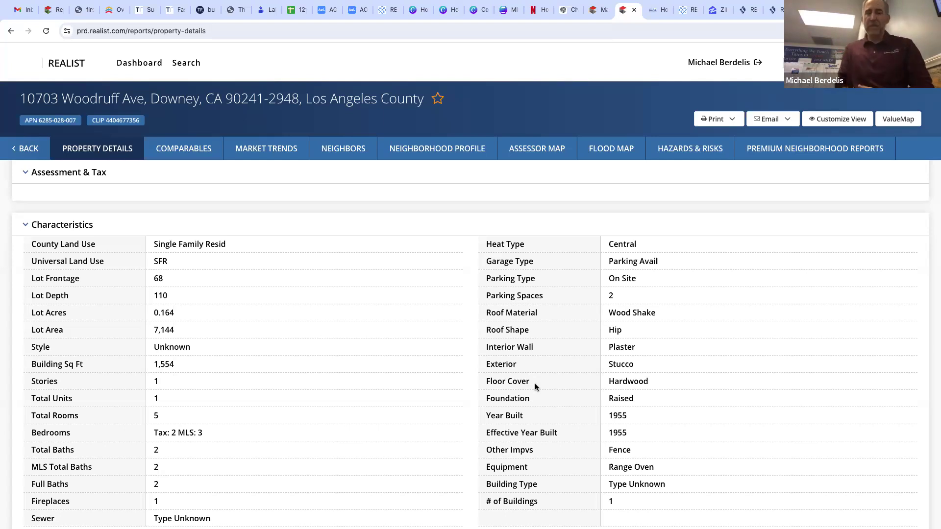
Step: Scroll down to Listing Information showing the 2016 $2,650 lease and 2012 $390,000 sale
scroll(534, 386, "down", 10)
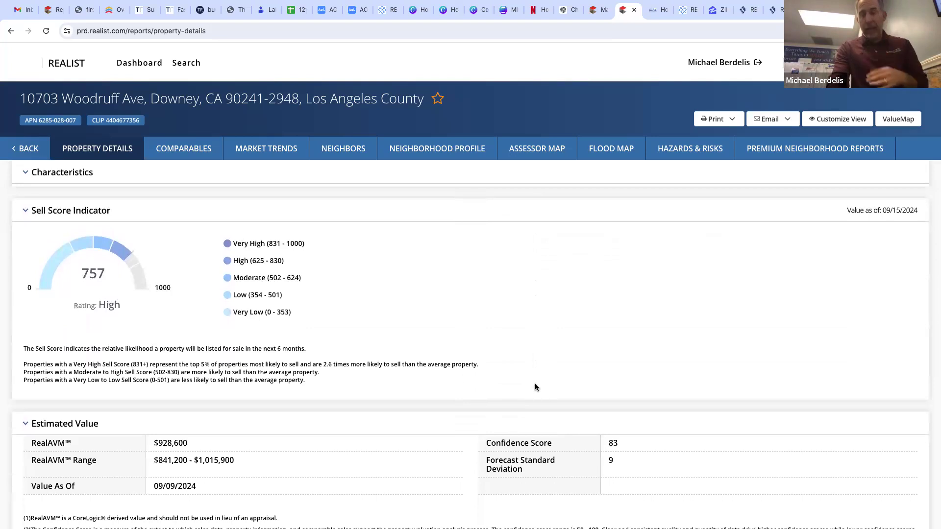
scroll(534, 386, "down", 12)
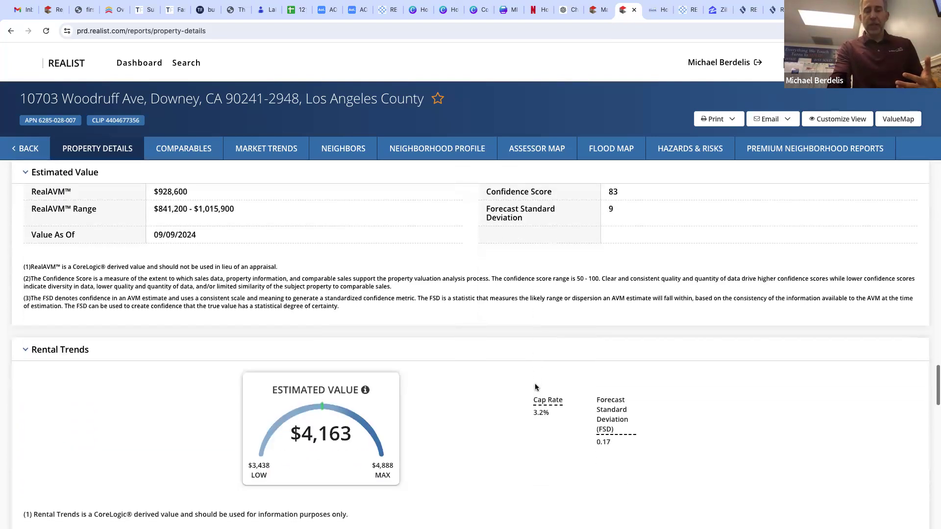
scroll(534, 386, "down", 3)
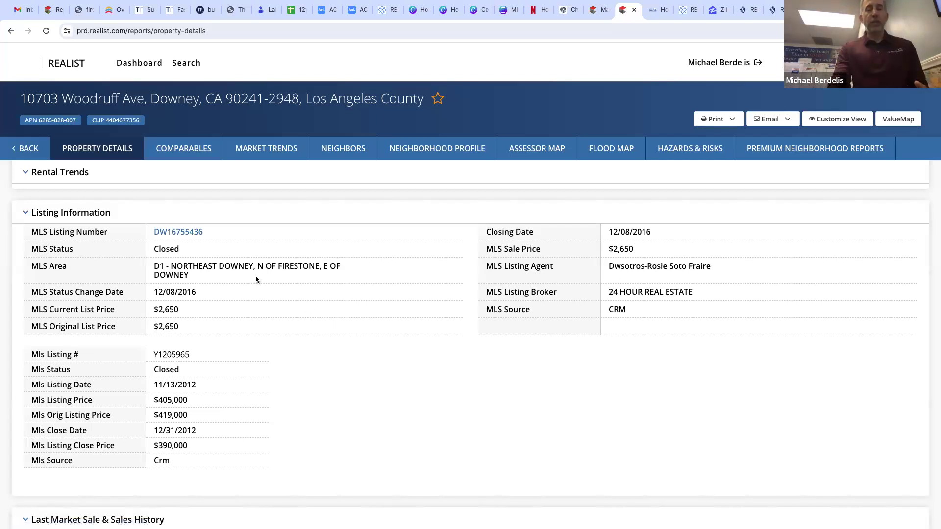
Step: Open listing DW16755436 in 360 Property View, select its page URL, then go back to Realist
left_click(188, 233)
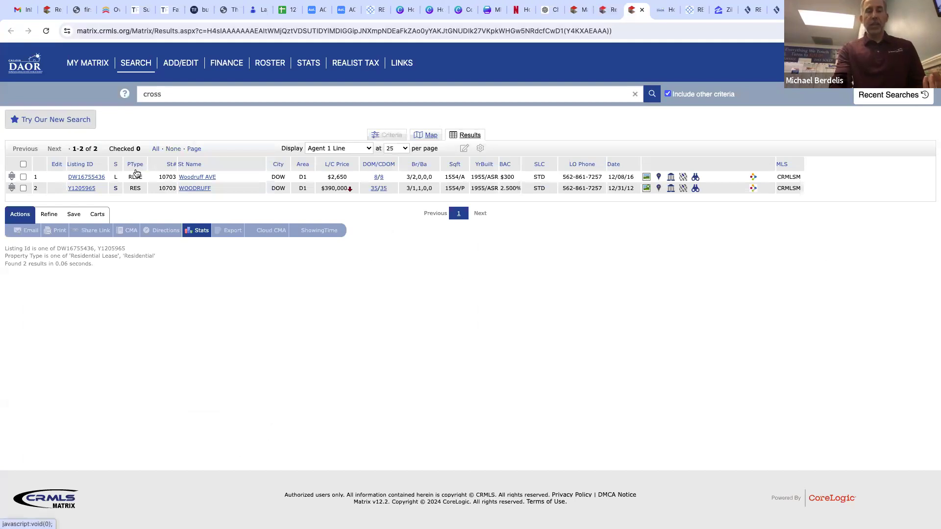
left_click(82, 179)
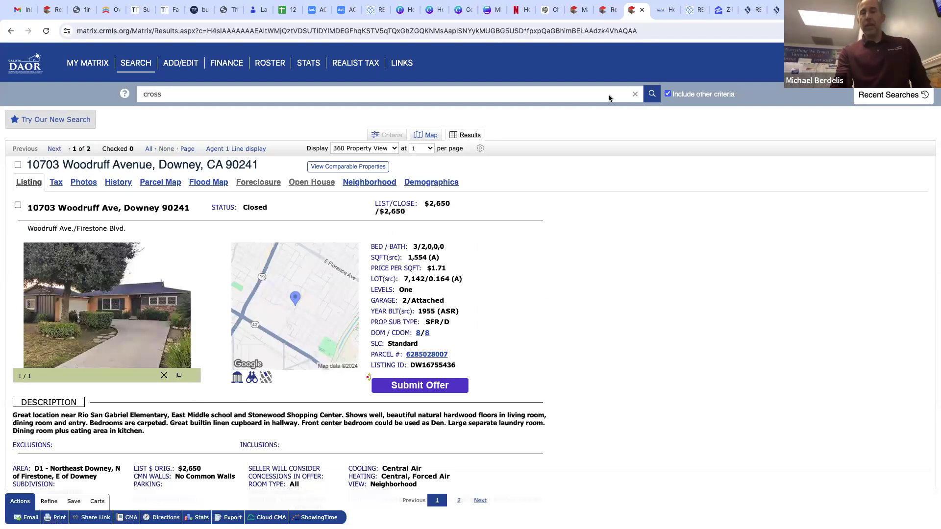
left_click(606, 31)
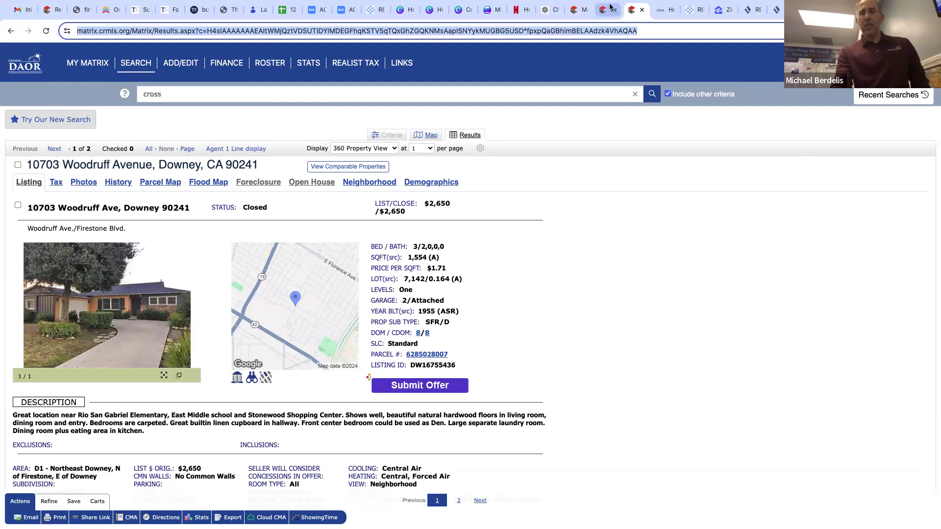
left_click(607, 9)
scroll(446, 400, "down", 4)
scroll(446, 400, "down", 5)
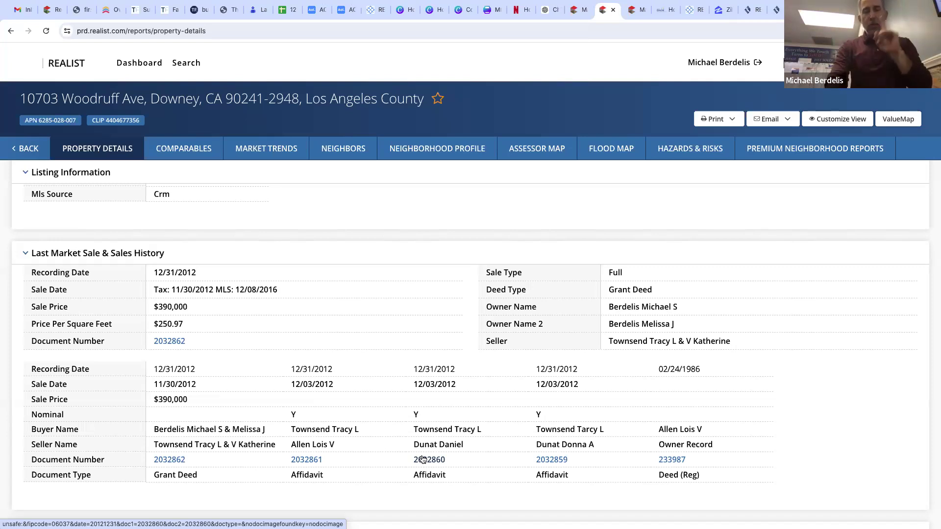
scroll(423, 459, "down", 4)
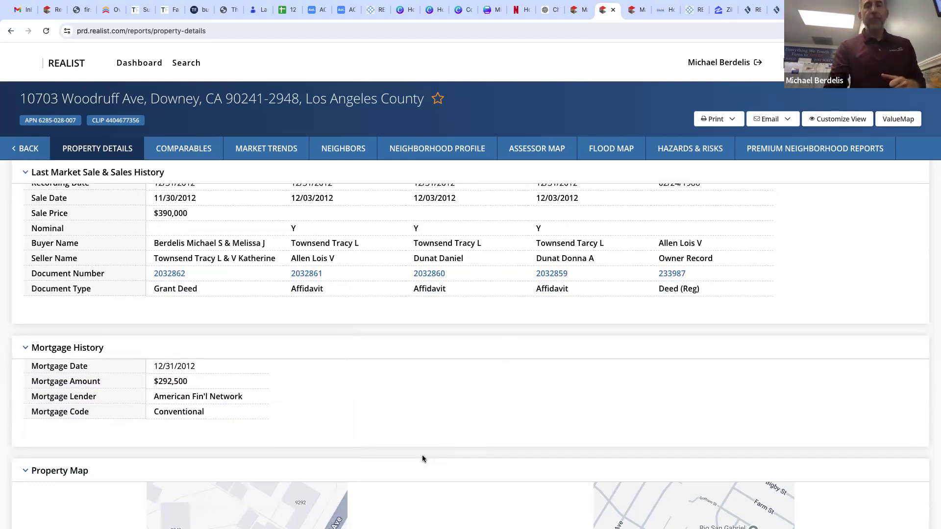
scroll(422, 455, "up", 6)
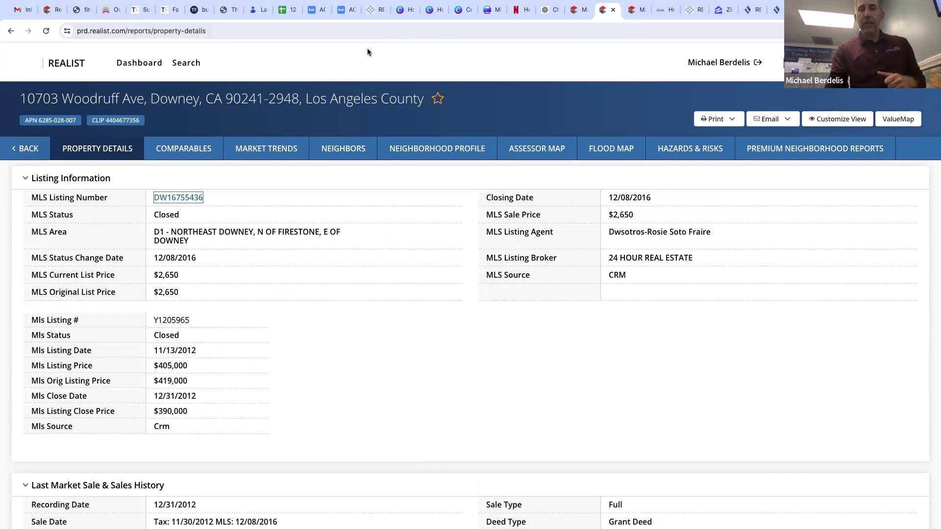
Step: Return to Matrix, open the LINKS page, and scroll through the other California MLS systems
left_click(578, 12)
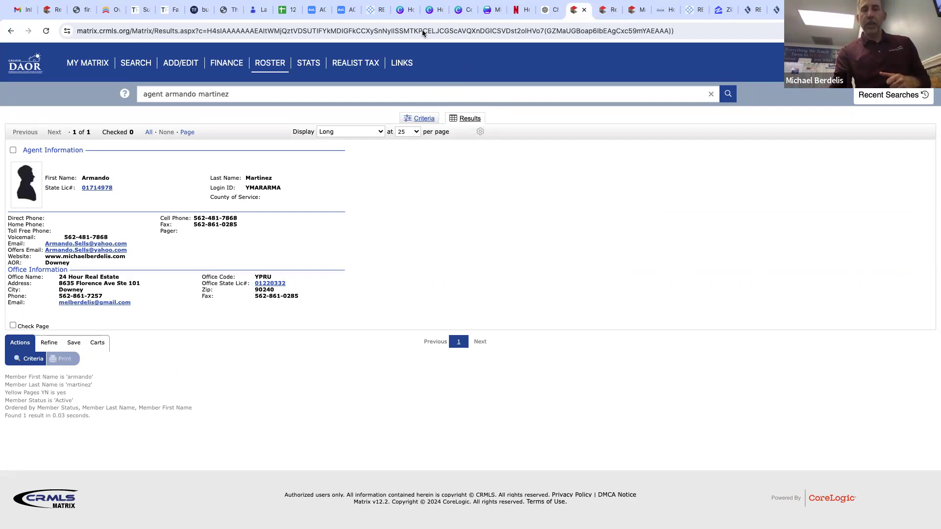
left_click(402, 66)
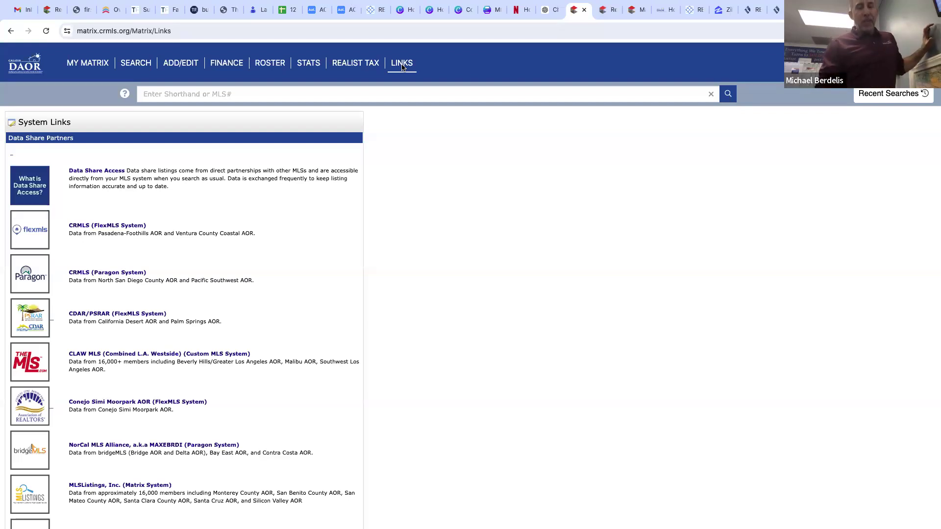
scroll(402, 68, "down", 3)
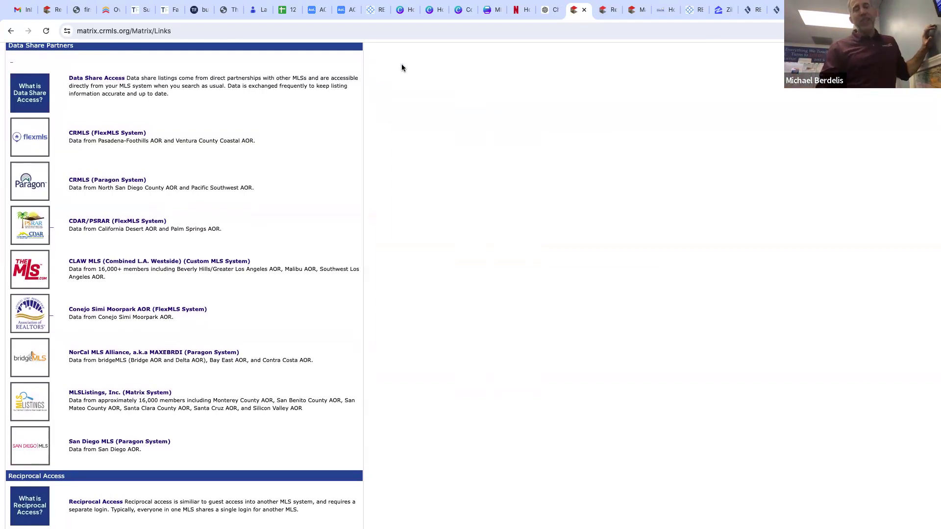
scroll(401, 64, "down", 2)
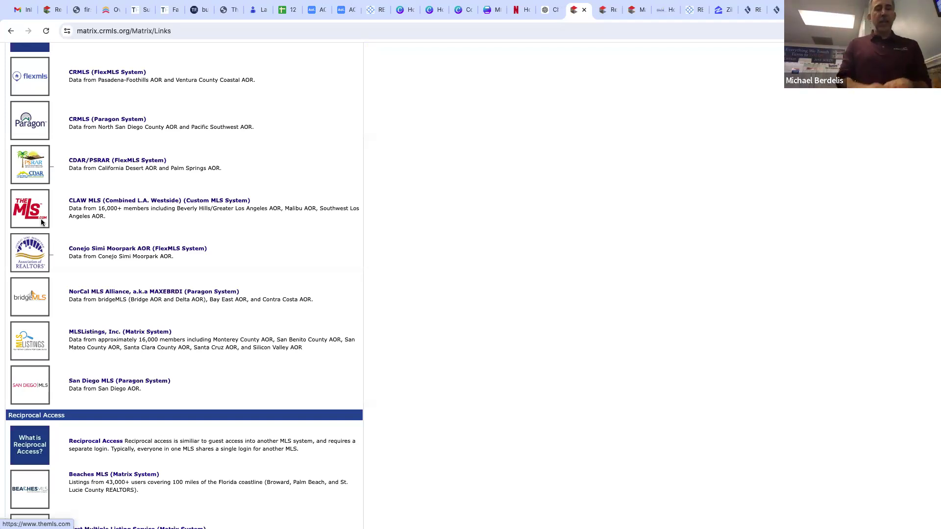
Step: Scroll the Links page past Reciprocal Access to MLS Solutions tools like Builders Update and Cloud CMA
scroll(63, 221, "down", 6)
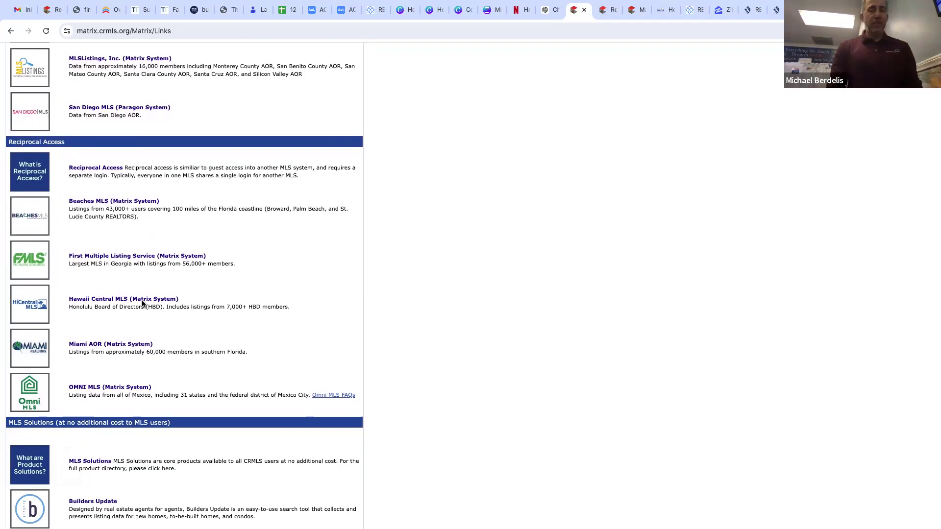
scroll(143, 303, "down", 1)
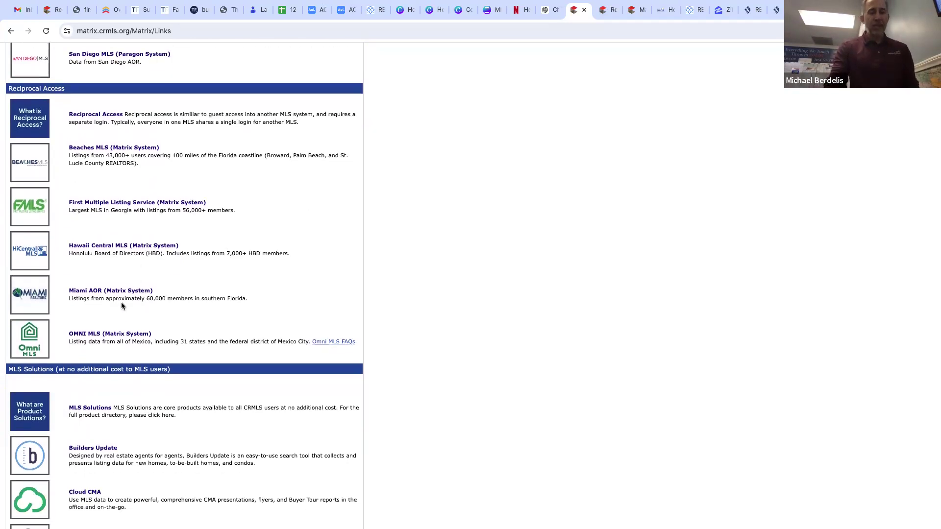
scroll(215, 349, "down", 5)
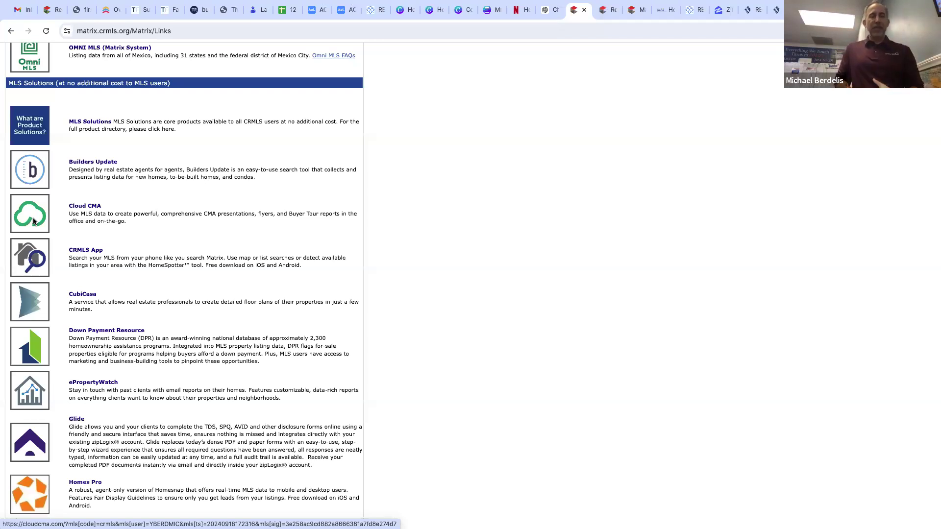
Step: Scroll past Realist Tax 2.0 and RPR to ShowingTime and the CRMLS Marketplace discounted products
scroll(33, 221, "down", 5)
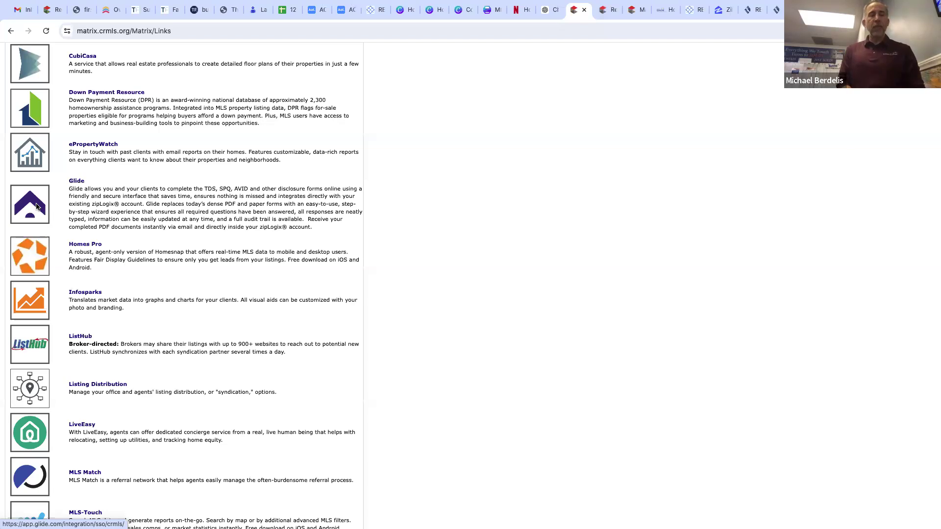
scroll(36, 206, "down", 3)
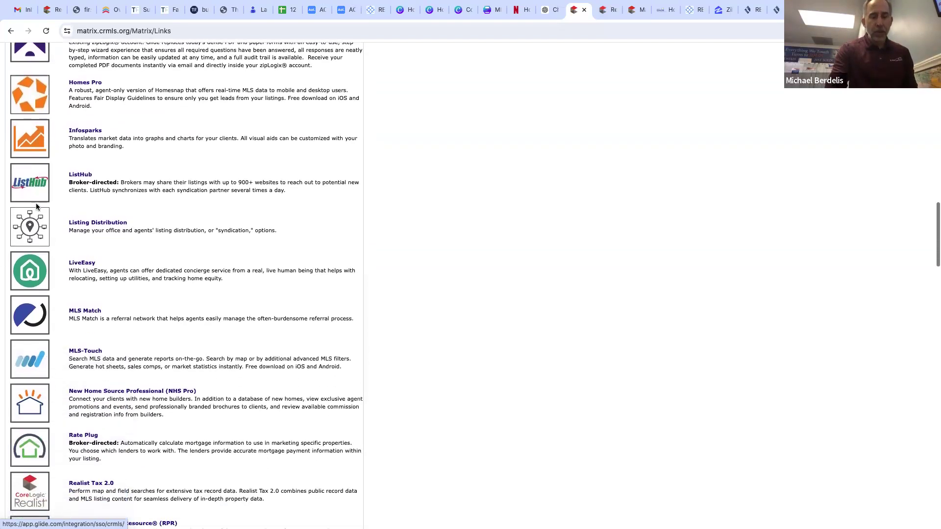
scroll(37, 206, "down", 5)
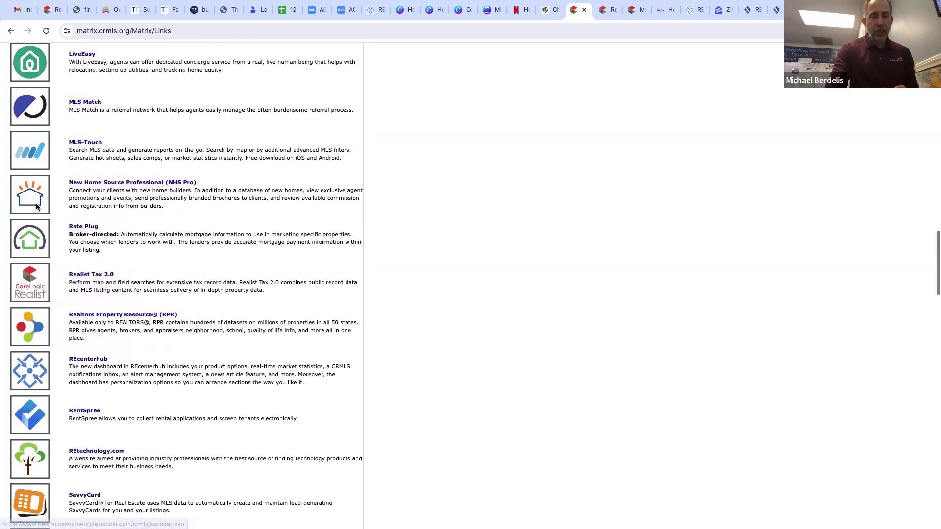
scroll(36, 206, "down", 3)
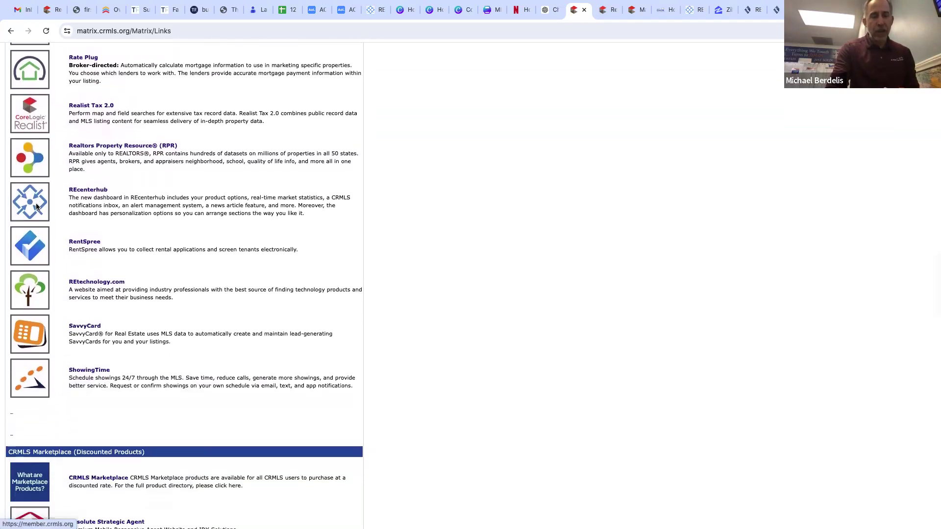
scroll(36, 207, "up", 1)
scroll(36, 206, "up", 1)
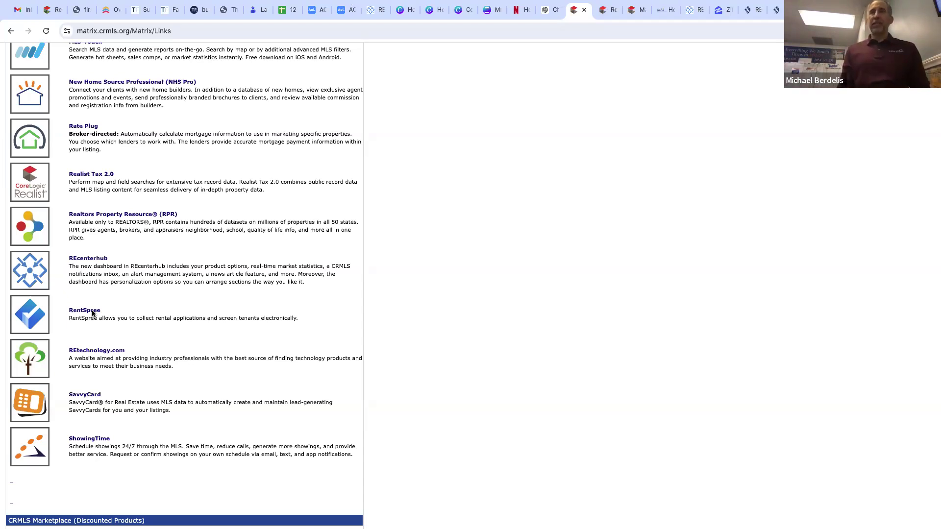
Step: Scroll back up the Links page to Infosparks and launch it in a new tab
scroll(92, 314, "up", 4)
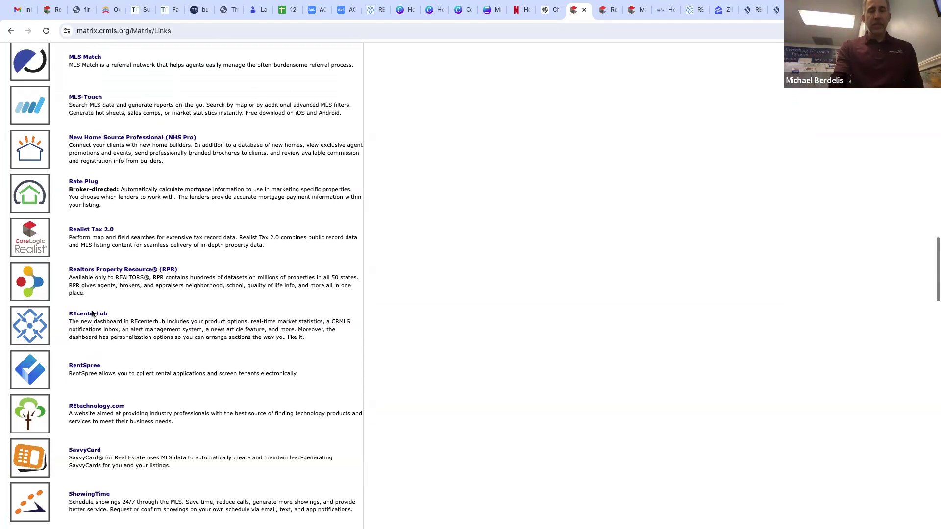
scroll(92, 314, "up", 1)
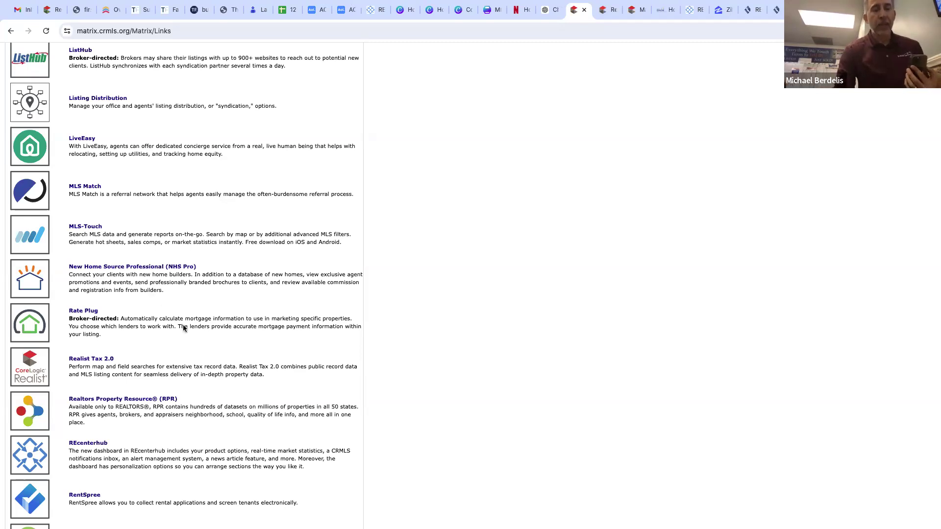
scroll(183, 327, "down", 1)
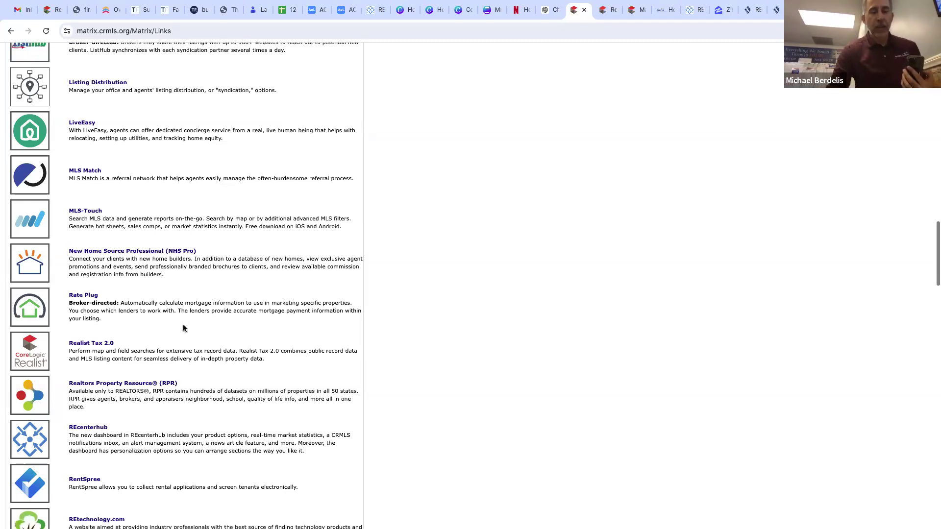
scroll(183, 327, "up", 5)
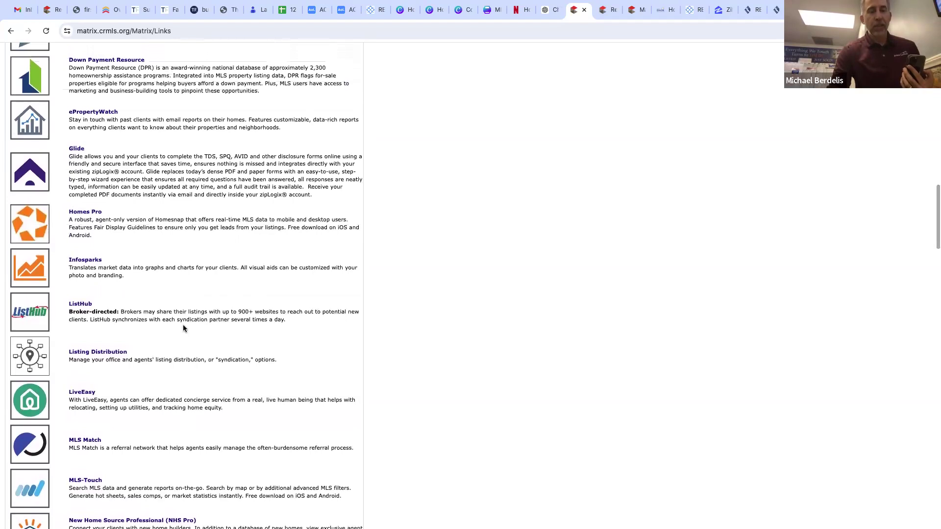
scroll(184, 328, "up", 1)
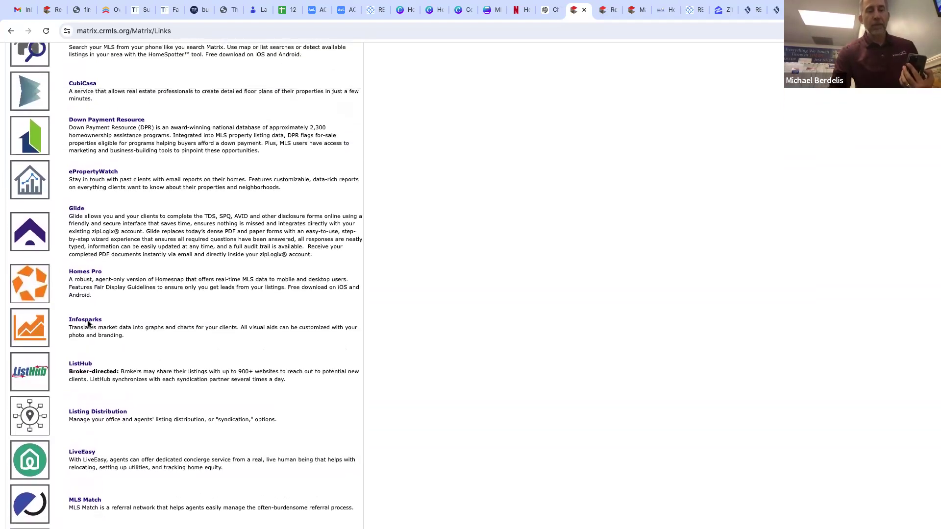
left_click(39, 324)
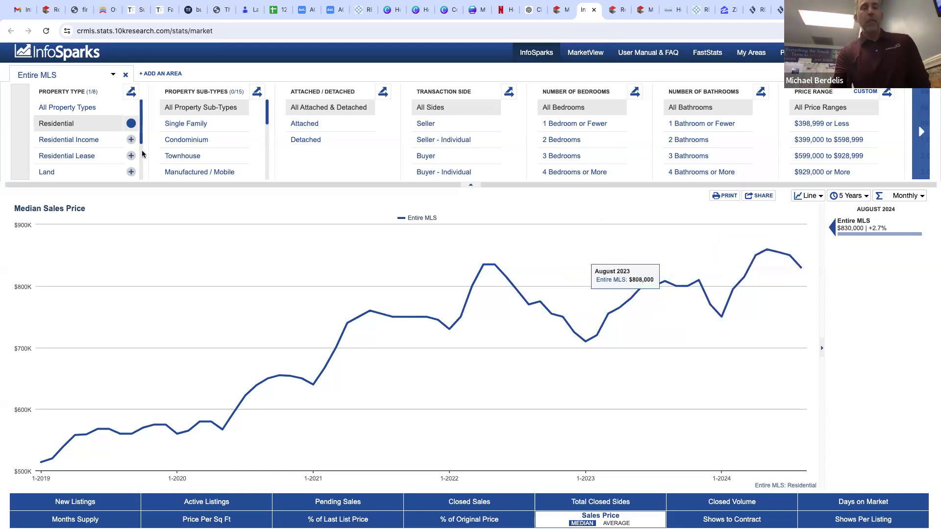
Step: Search 'Downey' in the area box and pick Downey City, showing its $887,500 August 2024 median
left_click(56, 77)
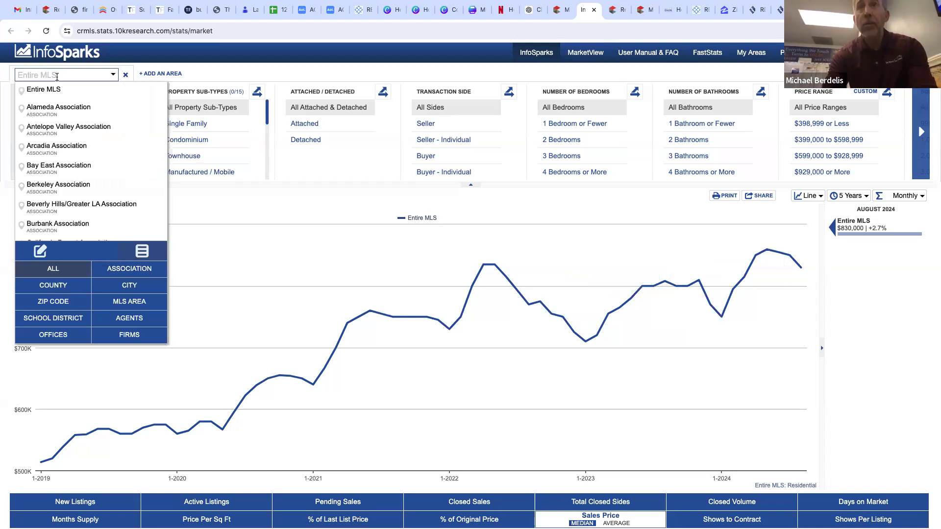
type("Downey")
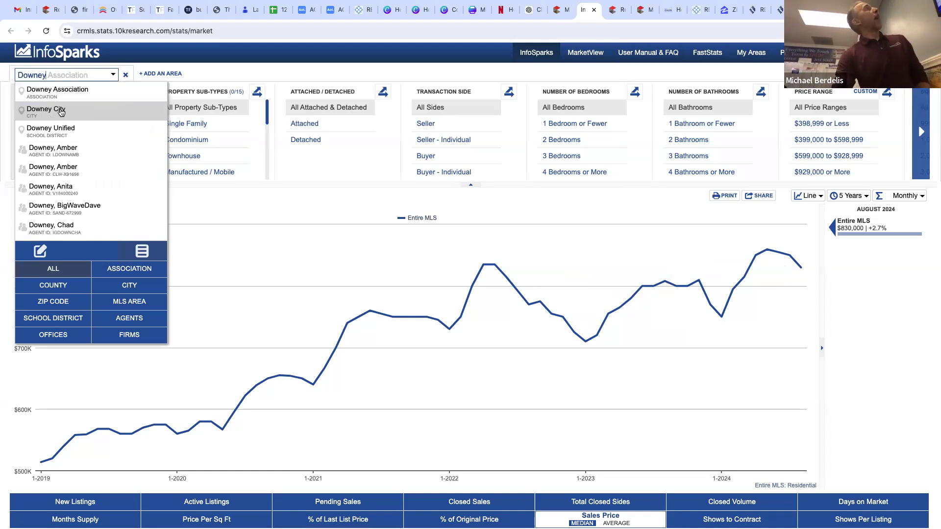
left_click(61, 112)
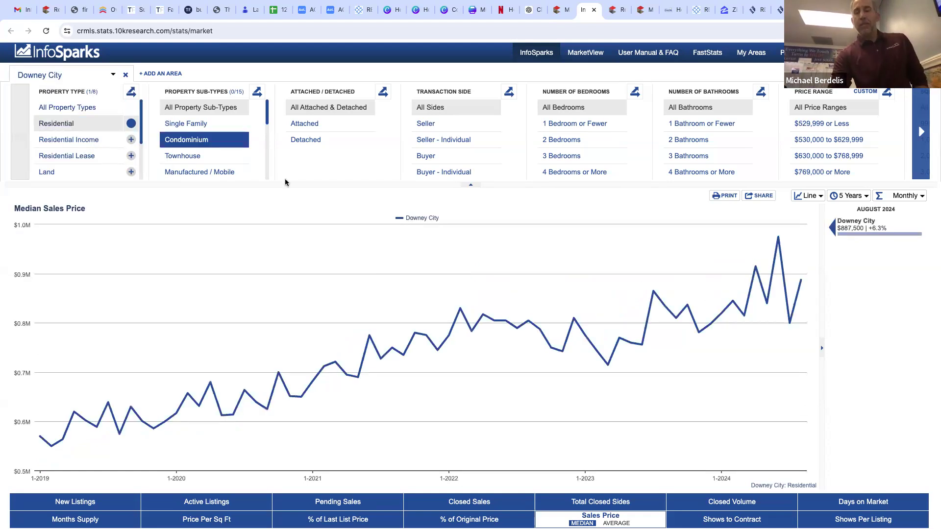
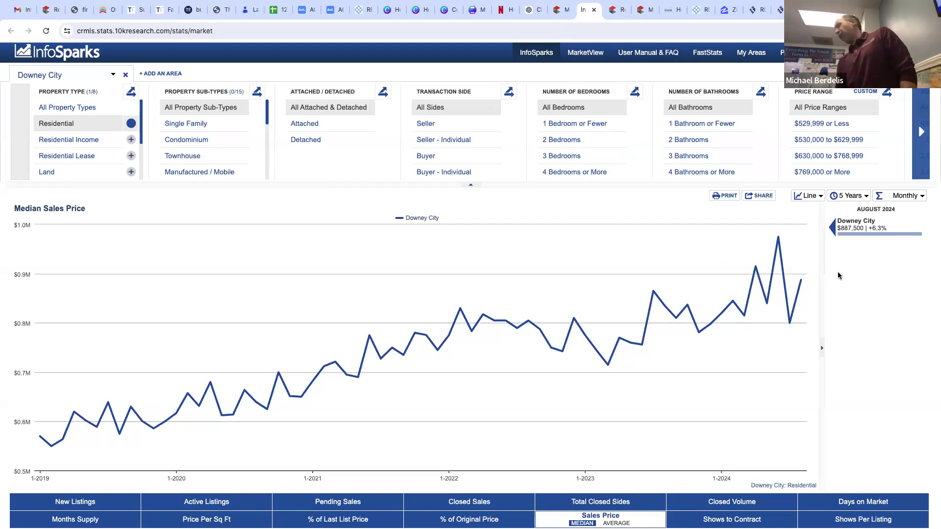
Step: Try rolling six-month data on the chart, then return it to monthly data points
left_click(906, 198)
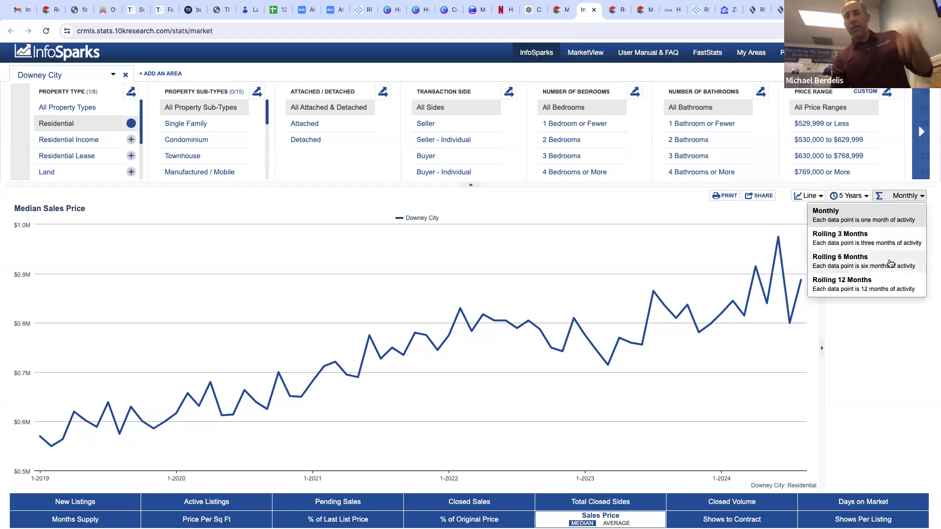
left_click(887, 260)
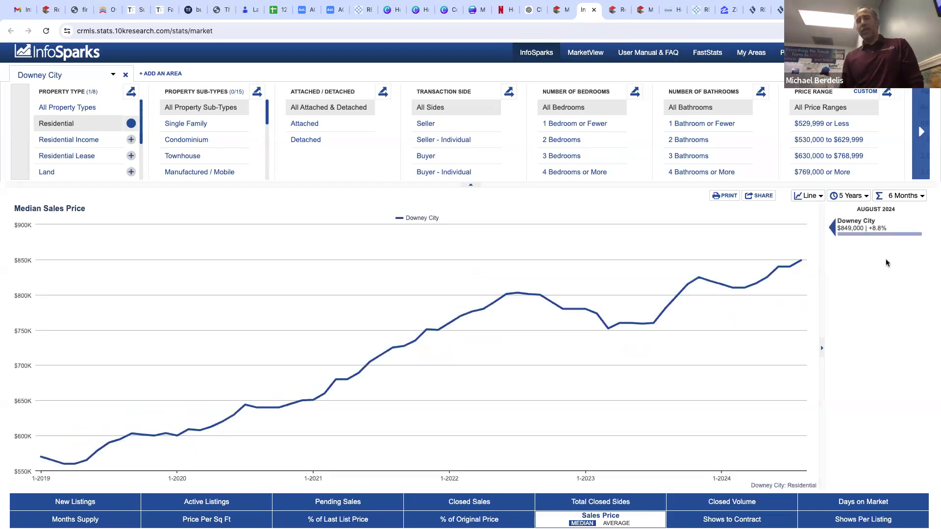
mouse_move(801, 269)
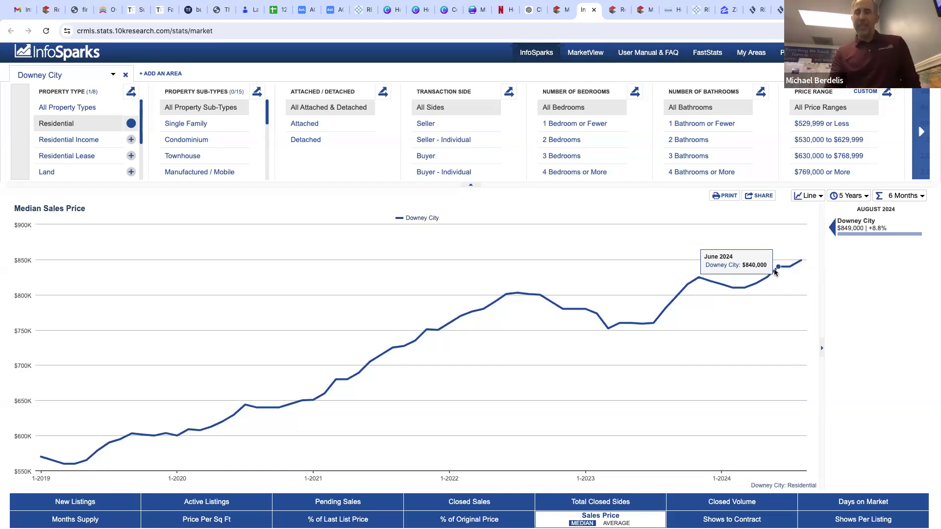
left_click(900, 196)
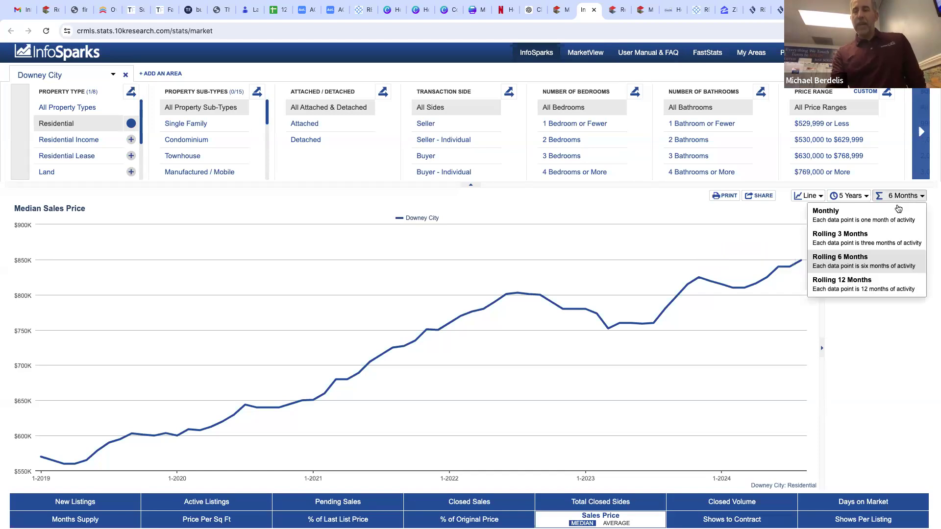
left_click(898, 212)
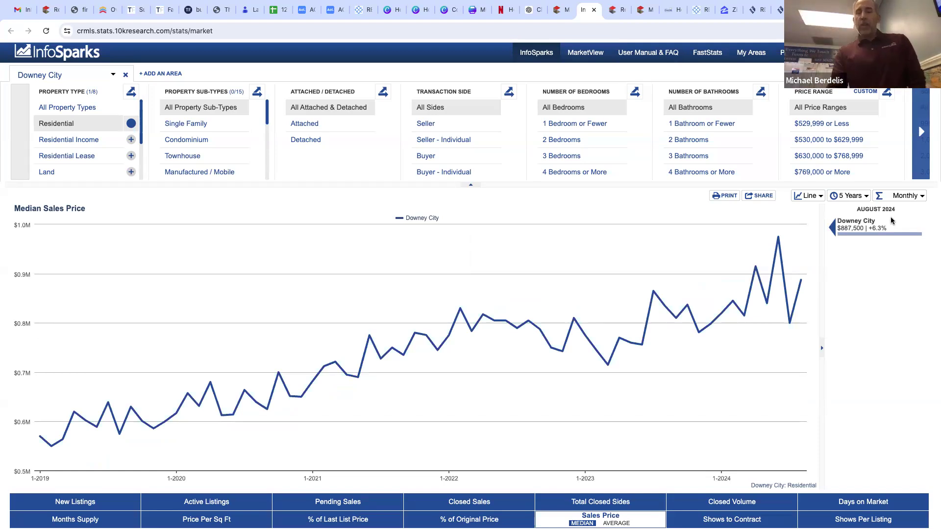
Step: Show average sales price, then chart Total Closed Transaction Sides instead
mouse_move(801, 281)
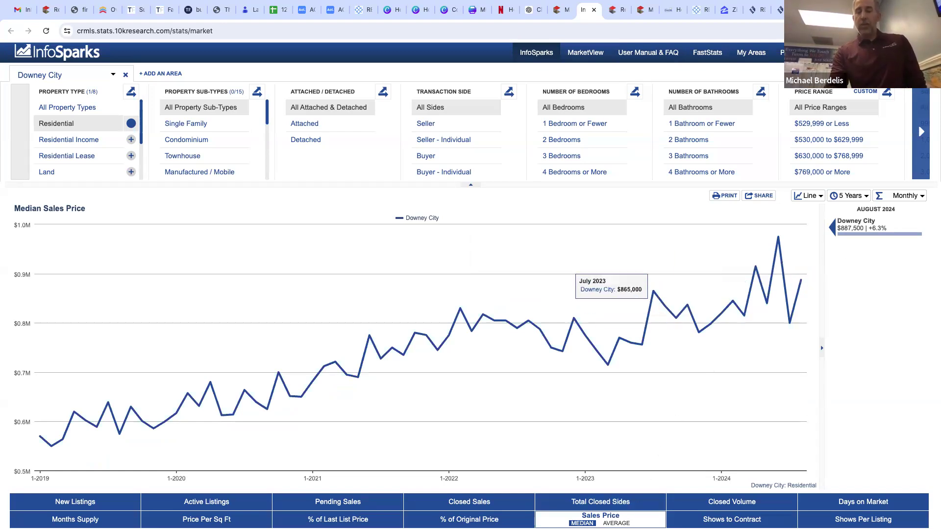
left_click(616, 524)
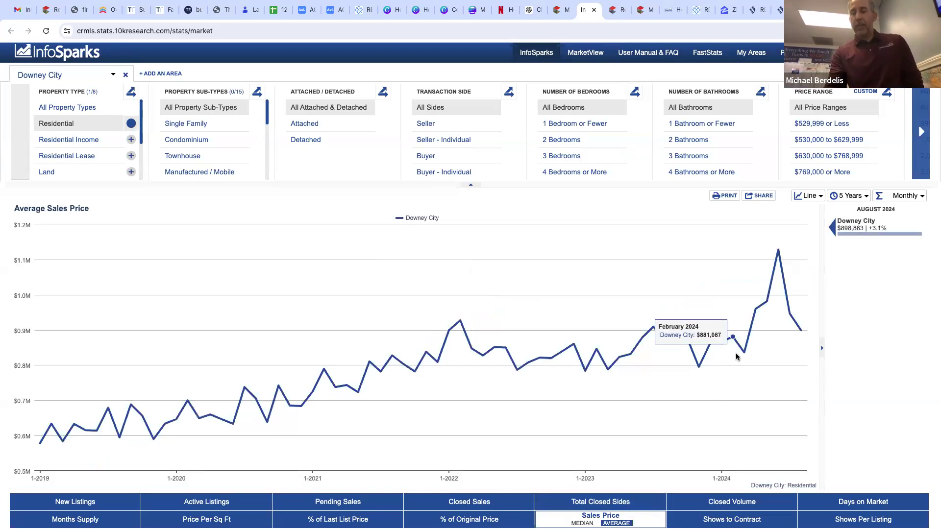
mouse_move(798, 330)
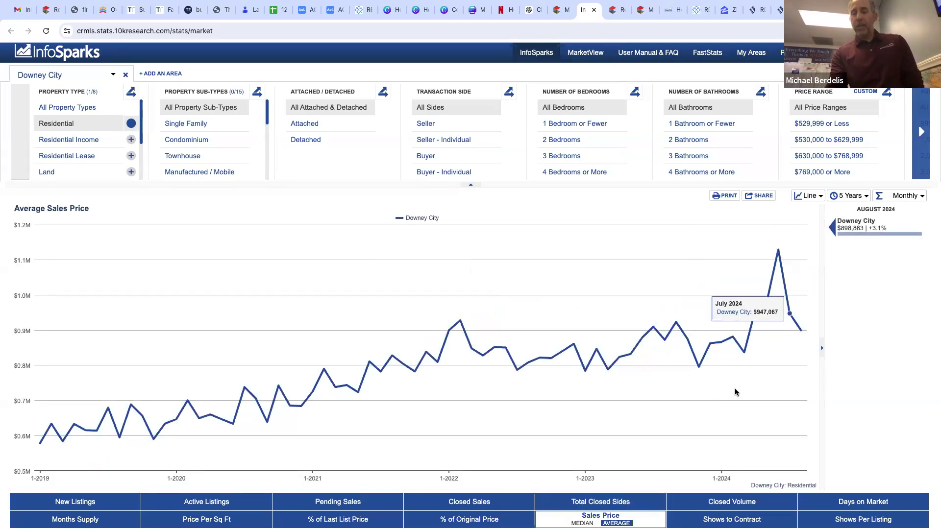
left_click(583, 506)
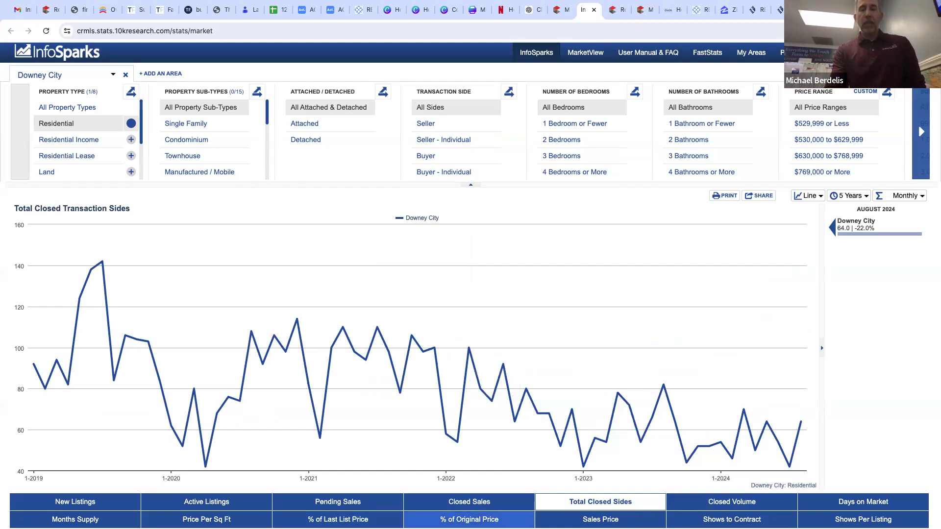
Step: Chart % of Original Price and read values along the line, e.g. August 2024 at 100.0%
left_click(469, 519)
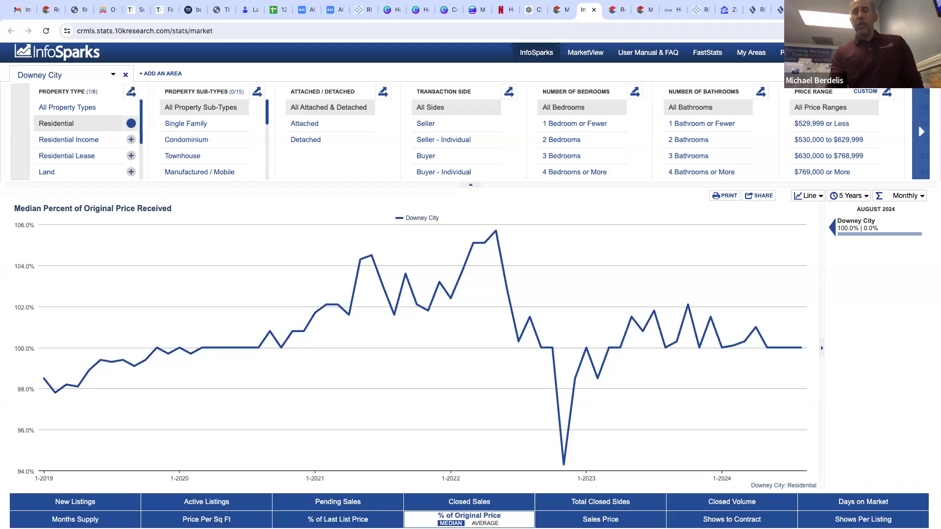
mouse_move(801, 363)
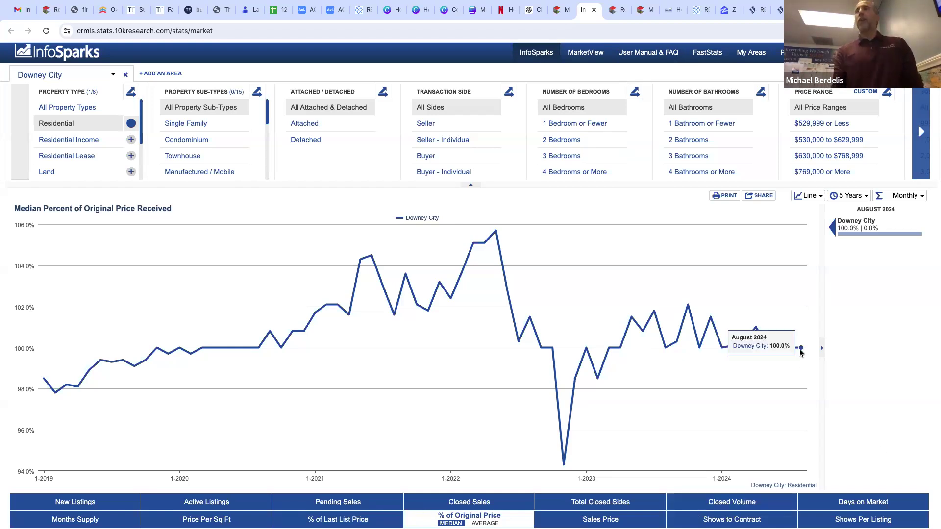
mouse_move(759, 334)
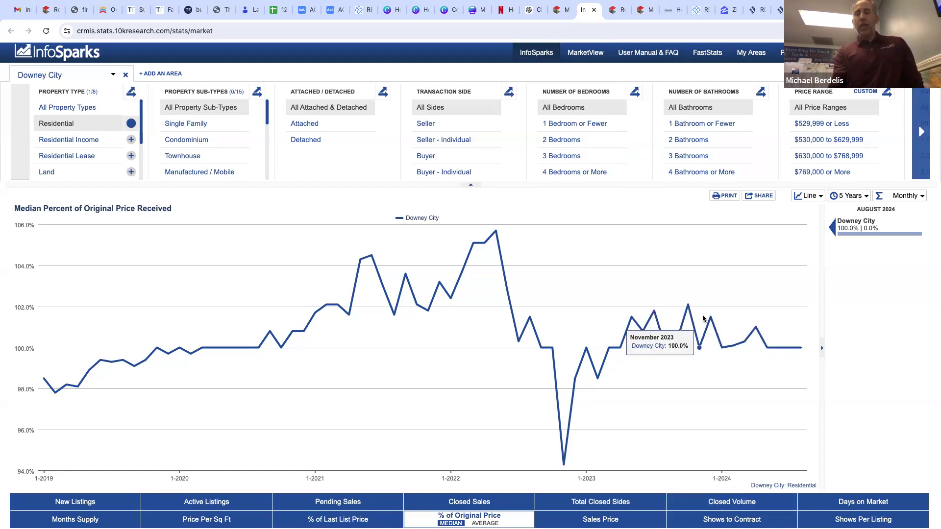
mouse_move(689, 311)
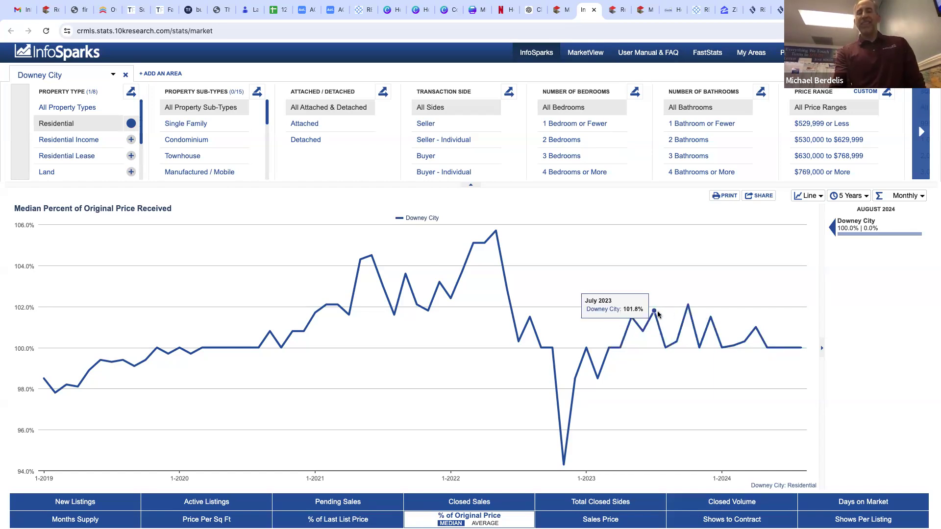
mouse_move(496, 238)
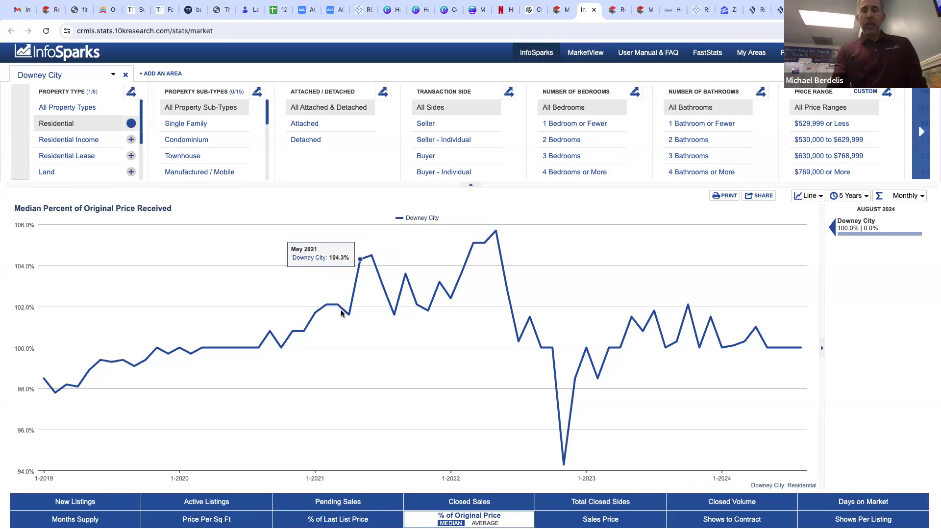
Step: View Active Listings and Median Days on Market, then return to Median Sales Price ($887,500)
left_click(212, 504)
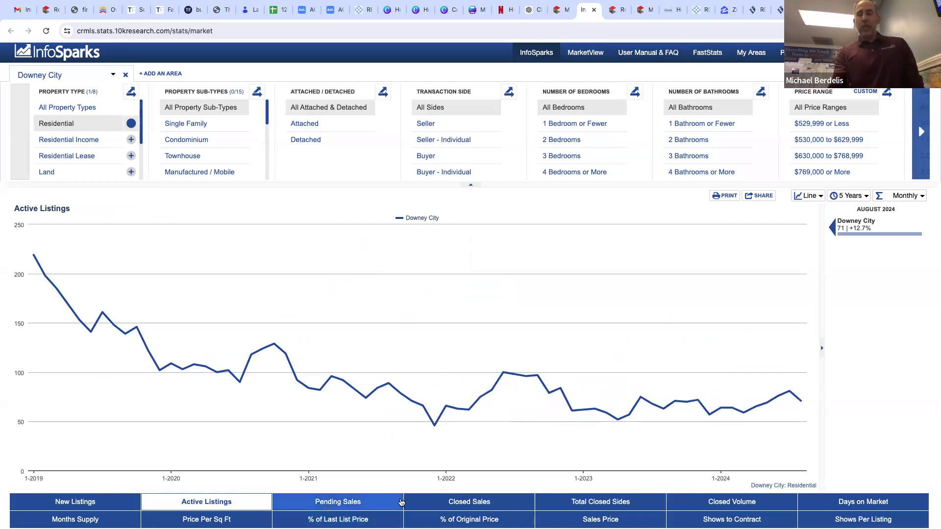
left_click(841, 504)
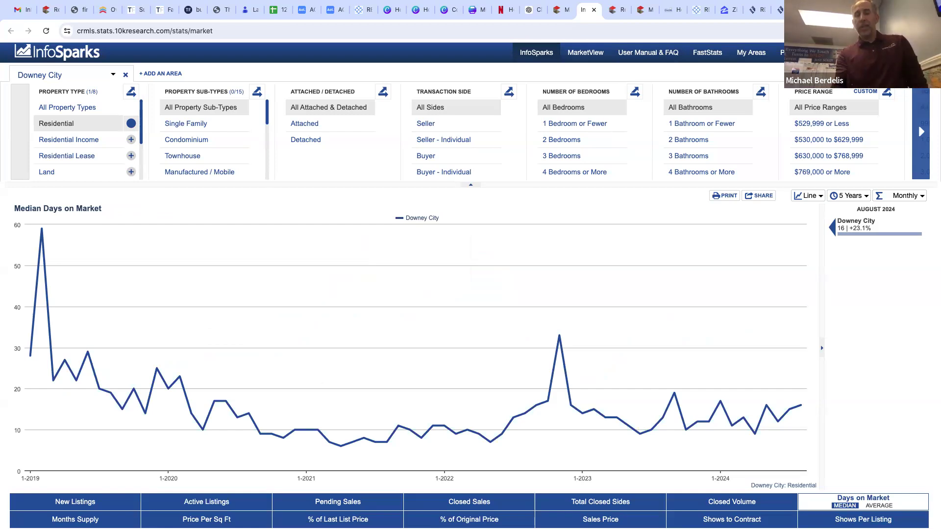
mouse_move(568, 349)
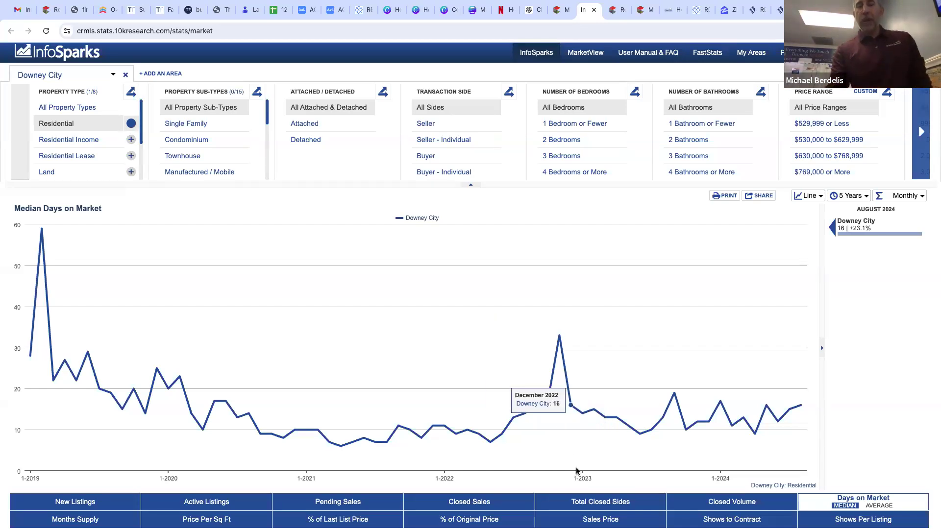
left_click(595, 515)
left_click(582, 523)
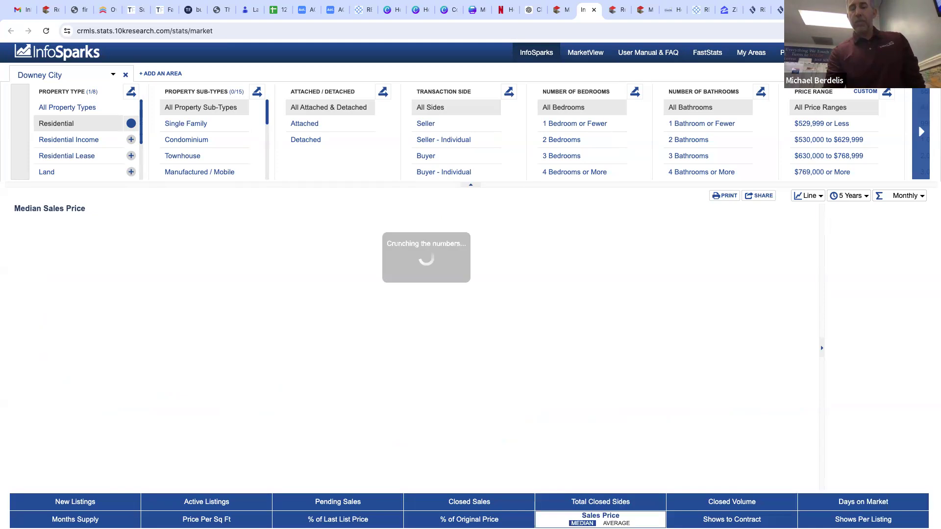
Step: Switch the chart to Rolling 3 Months and generate and select a static share link
left_click(909, 198)
left_click(884, 237)
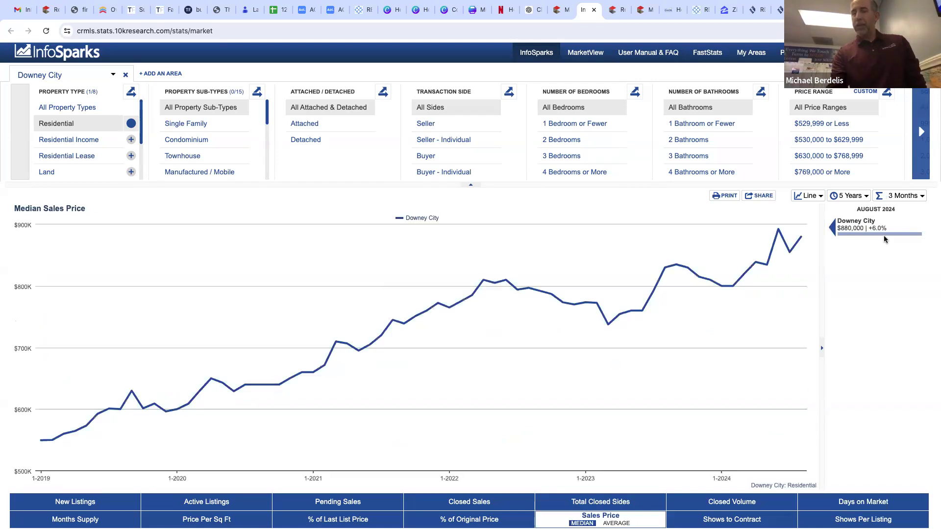
left_click(766, 197)
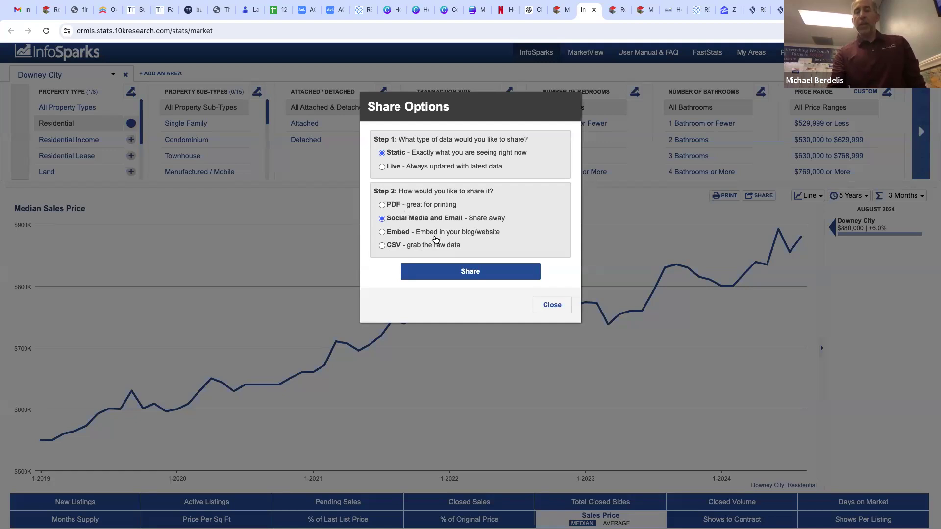
left_click(466, 270)
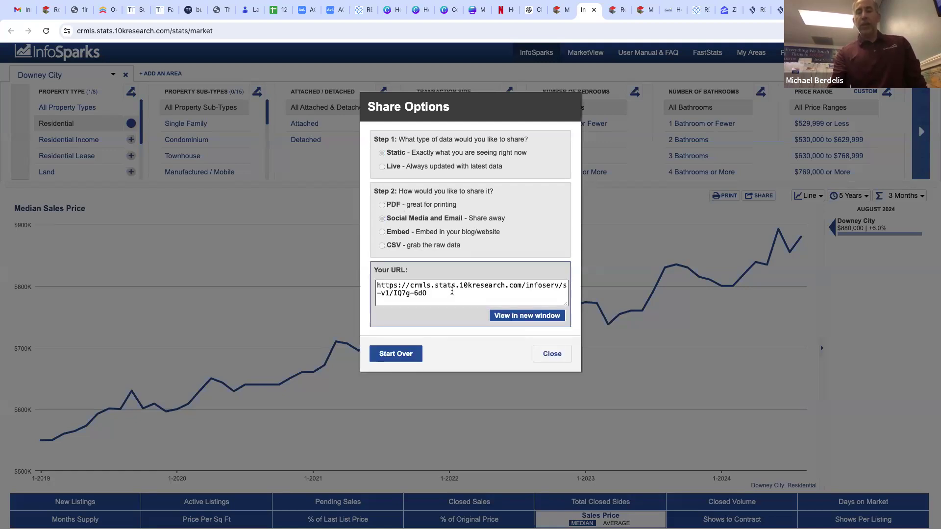
triple_click(424, 293)
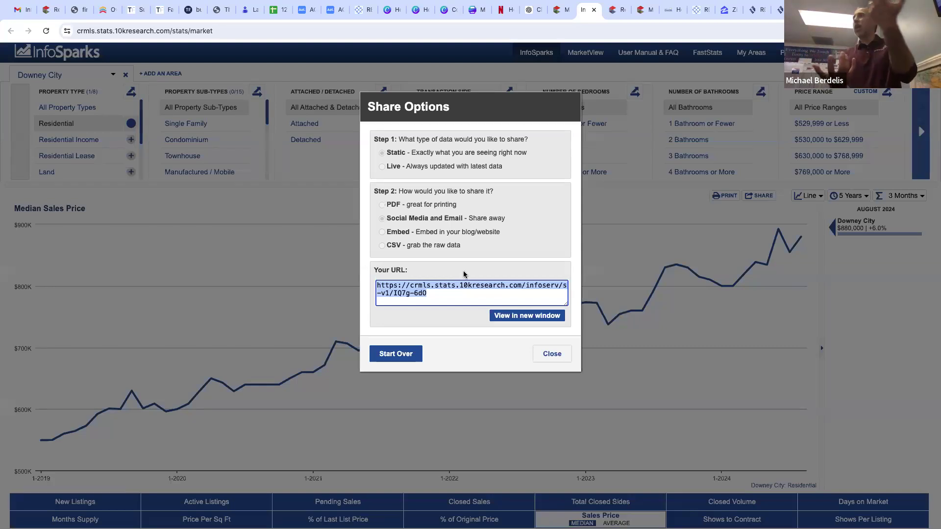
left_click(545, 352)
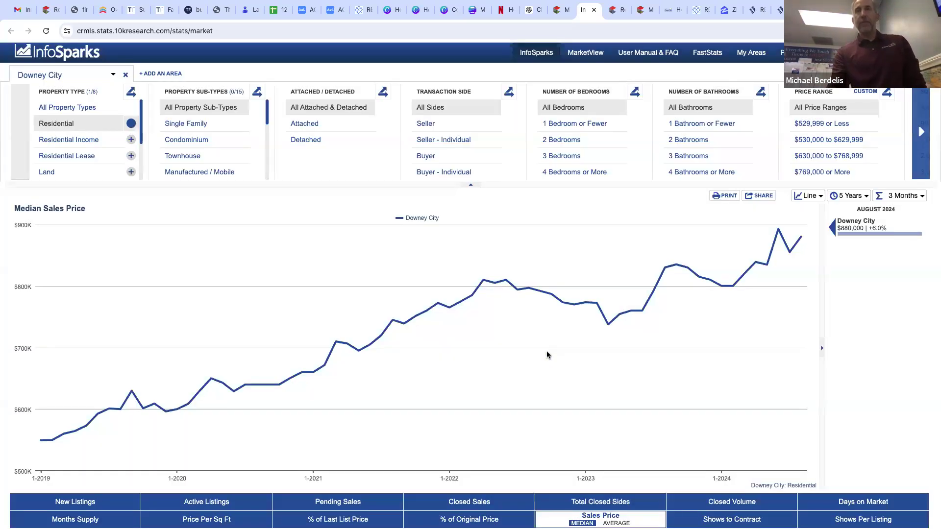
Step: Return to the Matrix System Links page and bring up the Search > Residential submenu
left_click(564, 9)
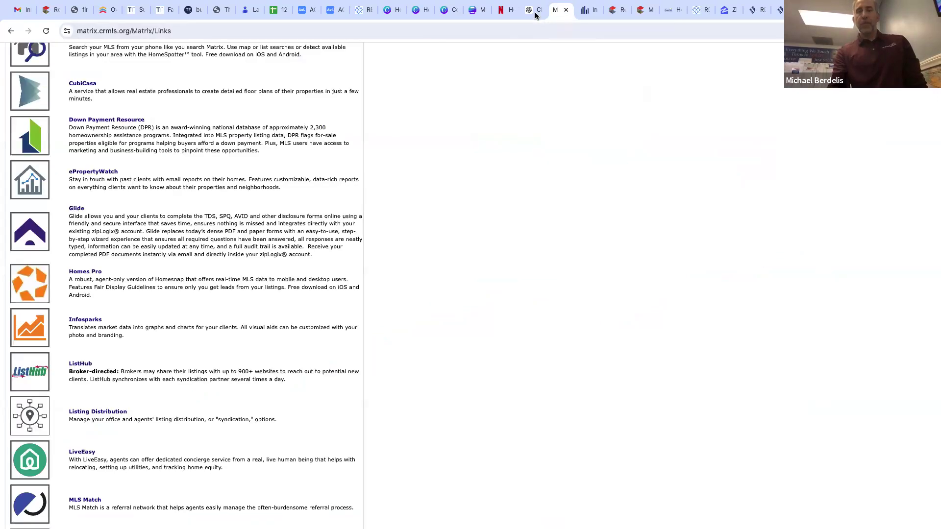
scroll(472, 225, "up", 15)
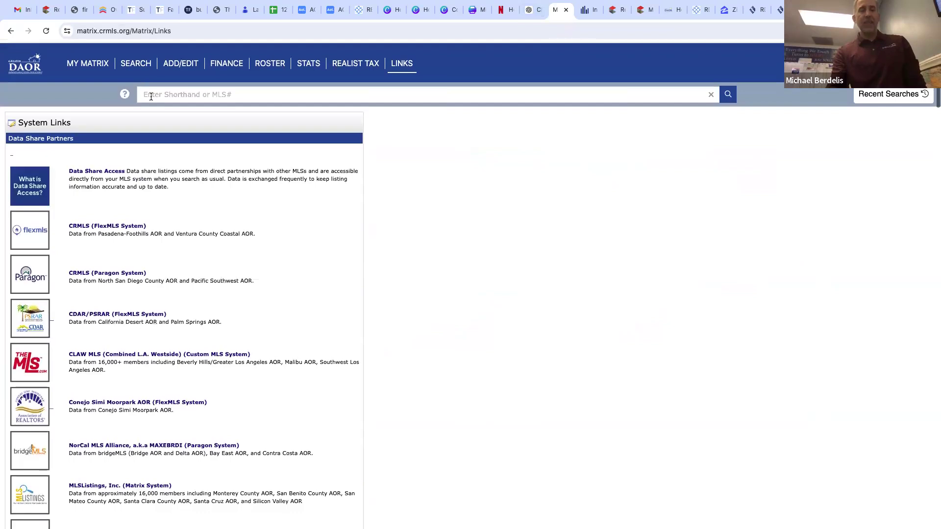
mouse_move(132, 65)
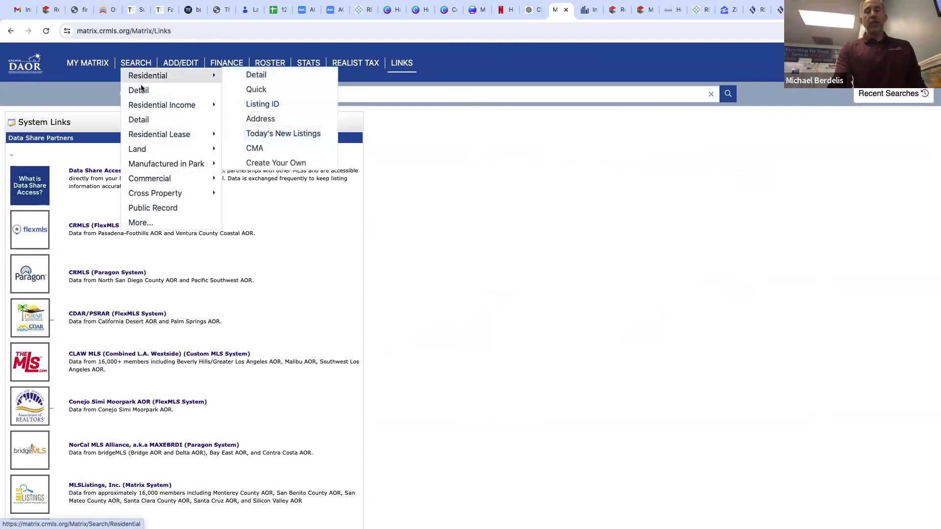
mouse_move(159, 109)
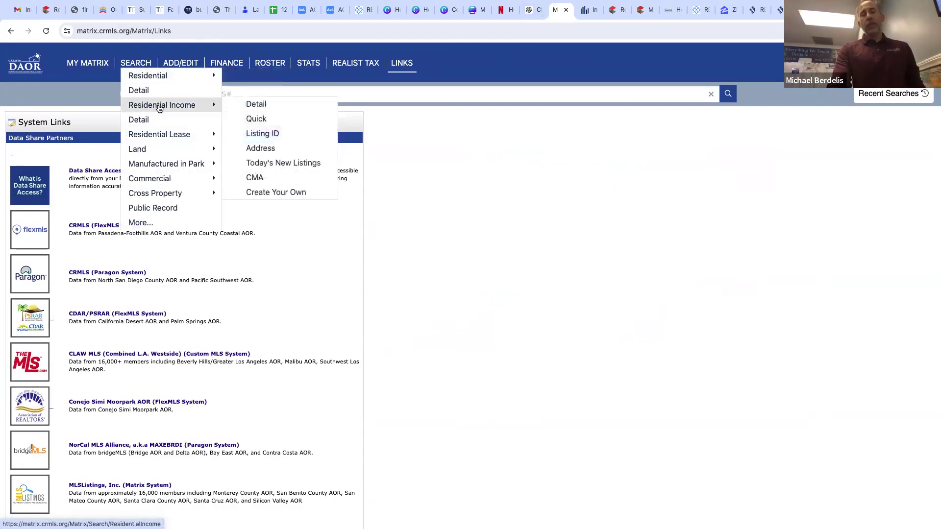
mouse_move(173, 134)
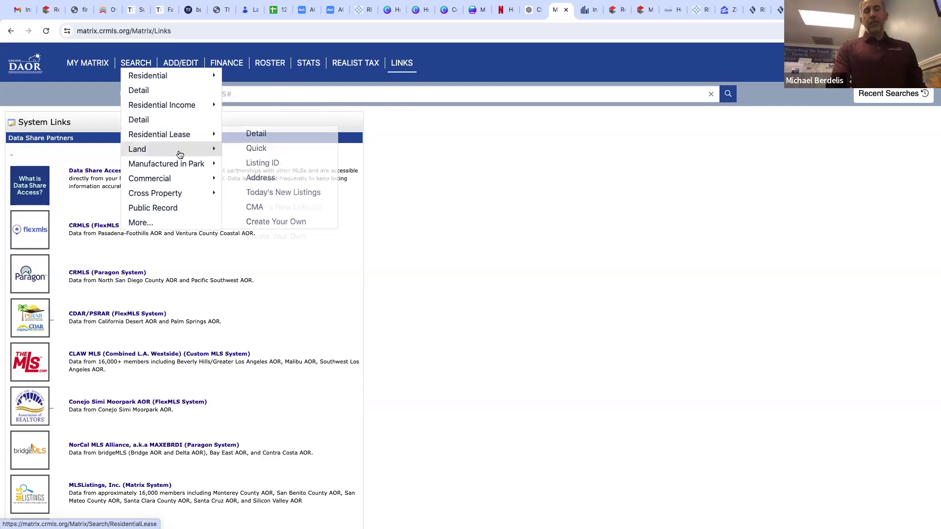
mouse_move(181, 163)
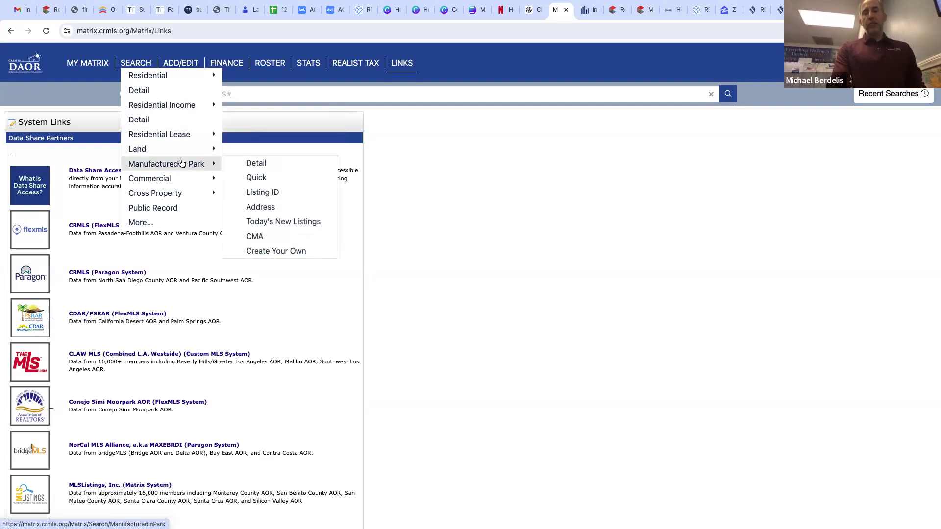
mouse_move(184, 180)
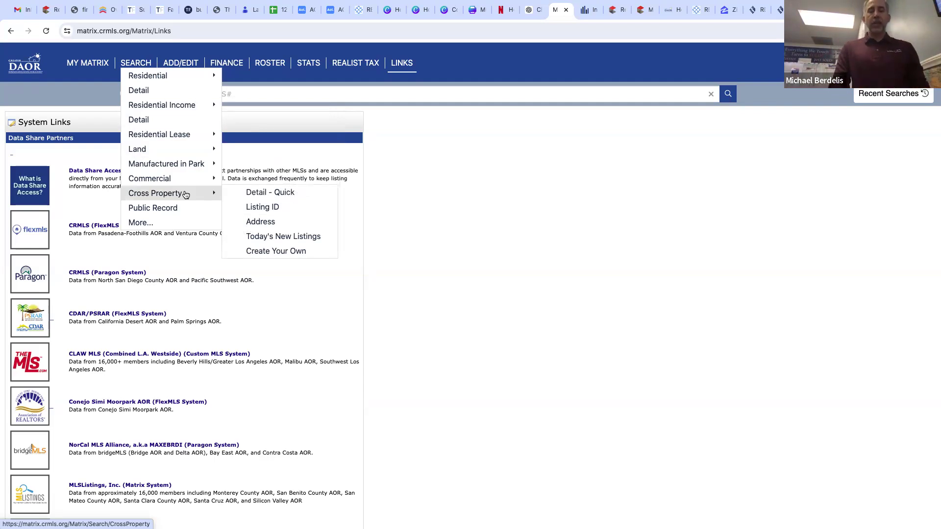
mouse_move(189, 78)
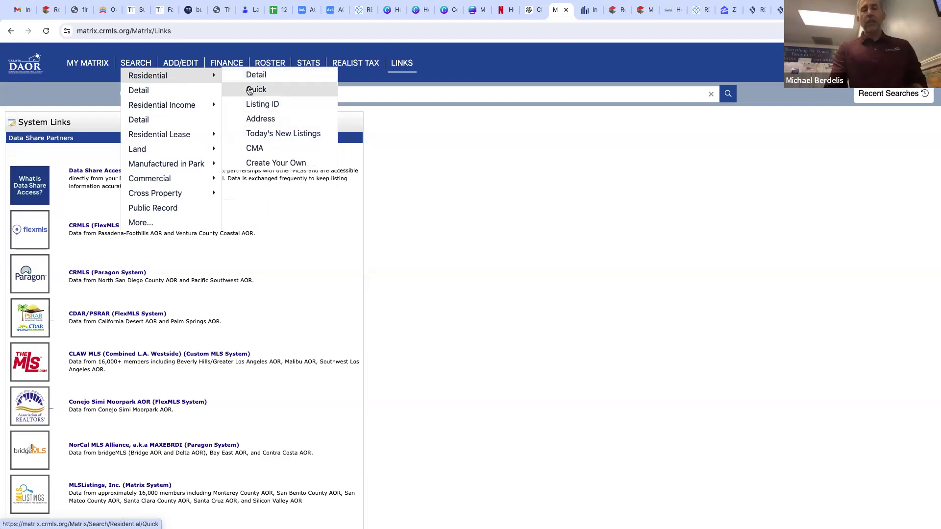
Step: Go to the Residential Listing ID search and activate the 'Enter Shorthand or MLS#' bar
left_click(255, 103)
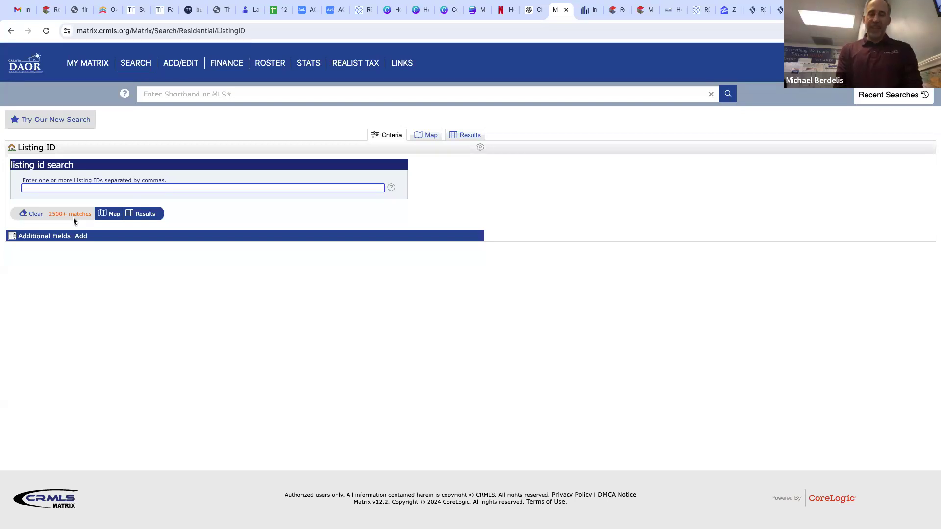
left_click(130, 74)
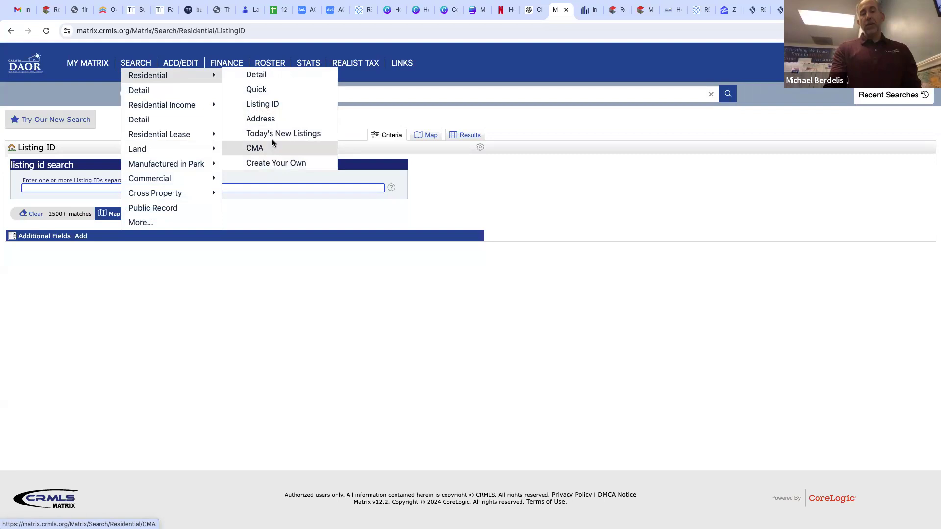
left_click(388, 98)
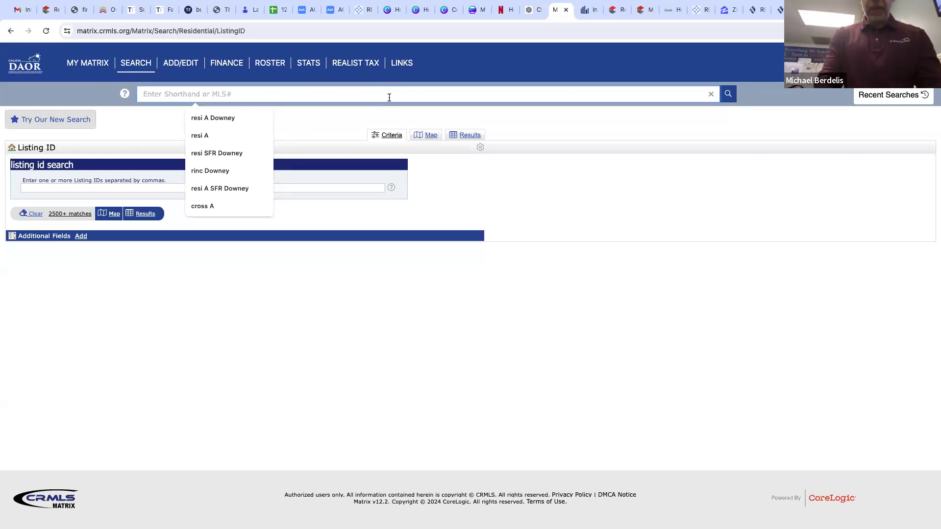
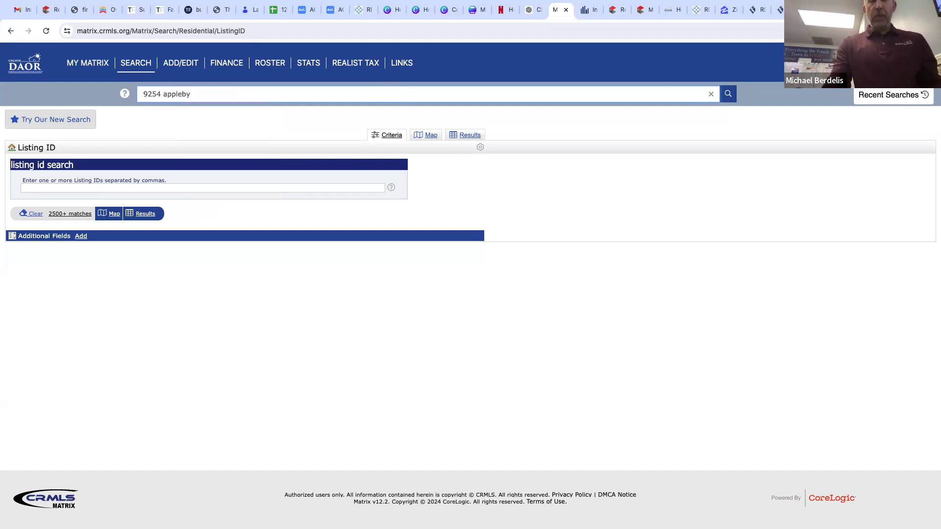
key("Return")
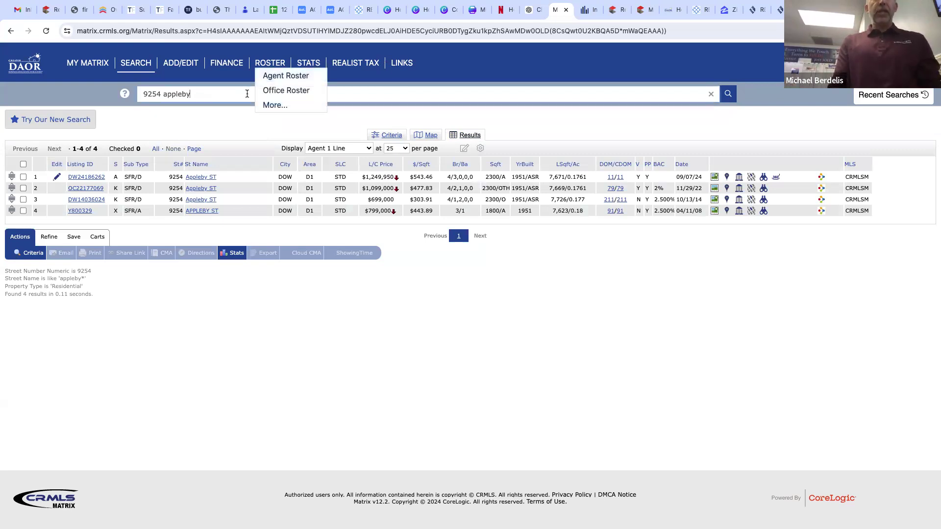
key("Return")
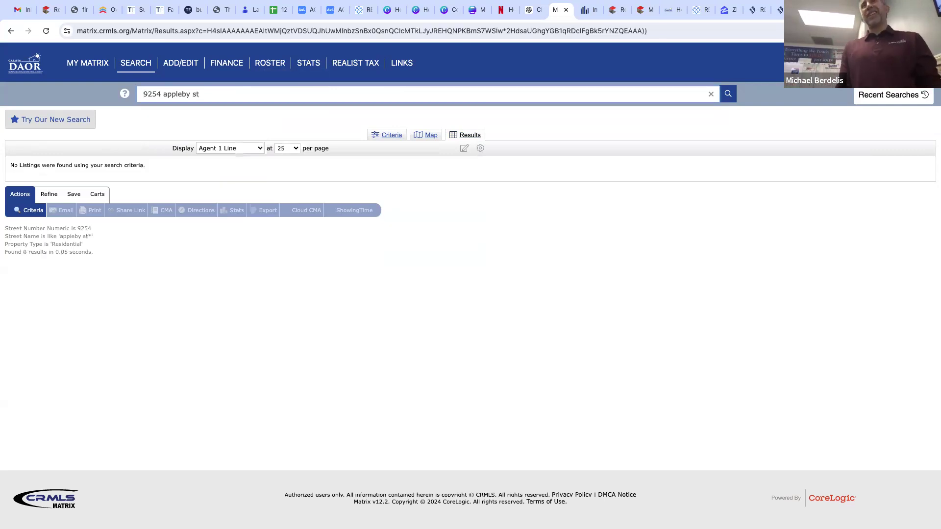
double_click(240, 95)
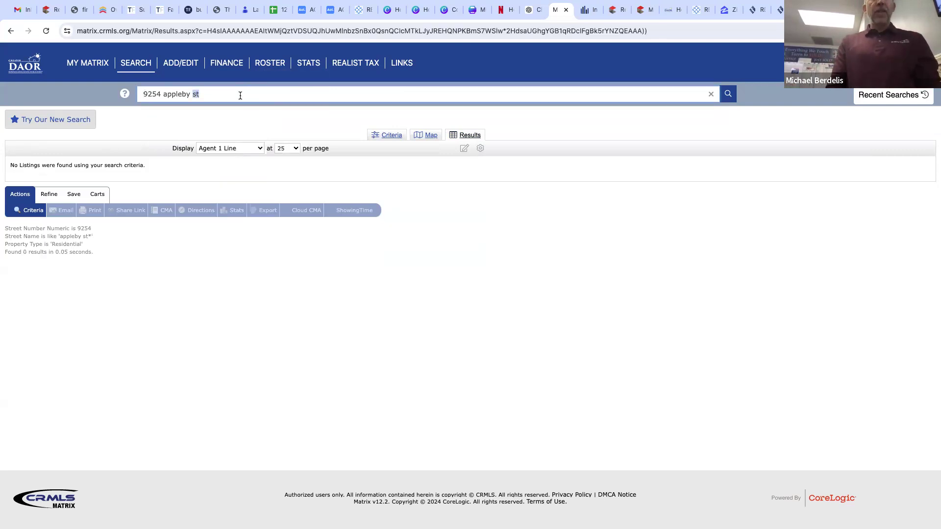
key("BackSpace")
key("BackSpace")
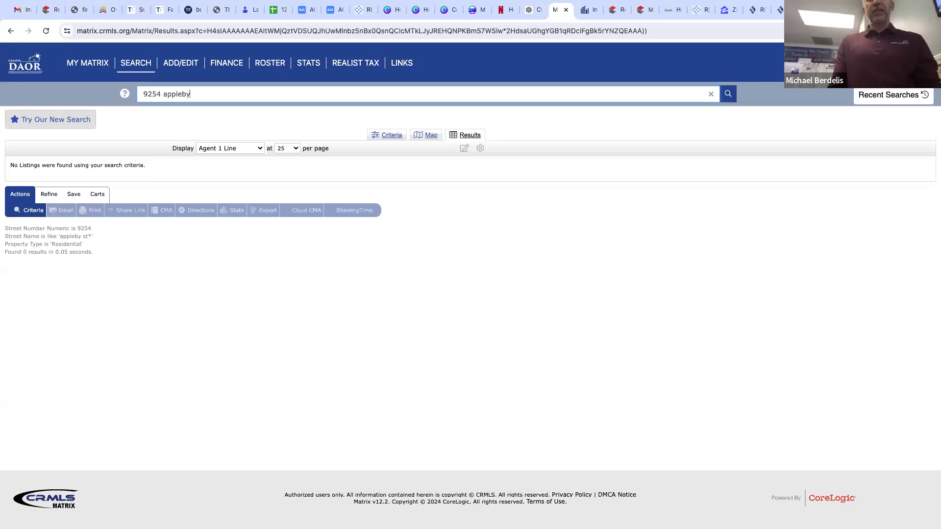
triple_click(164, 99)
key("BackSpace")
mouse_move(157, 74)
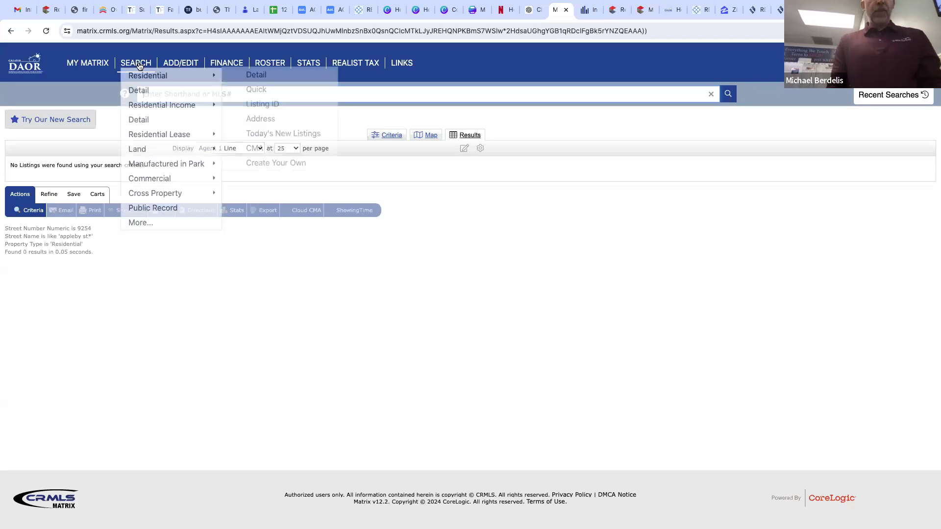
Step: Open the Residential Detail search with Active status and 'downey' as the City
left_click(255, 76)
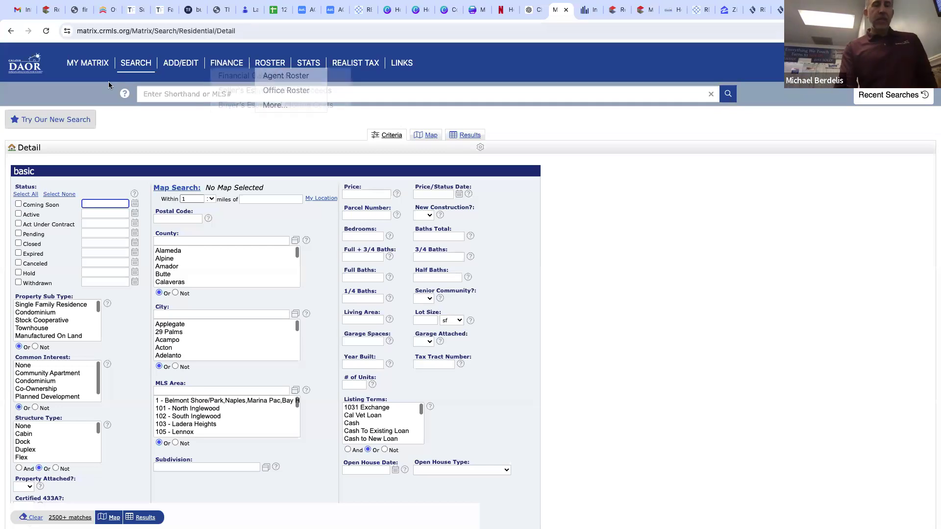
left_click(19, 214)
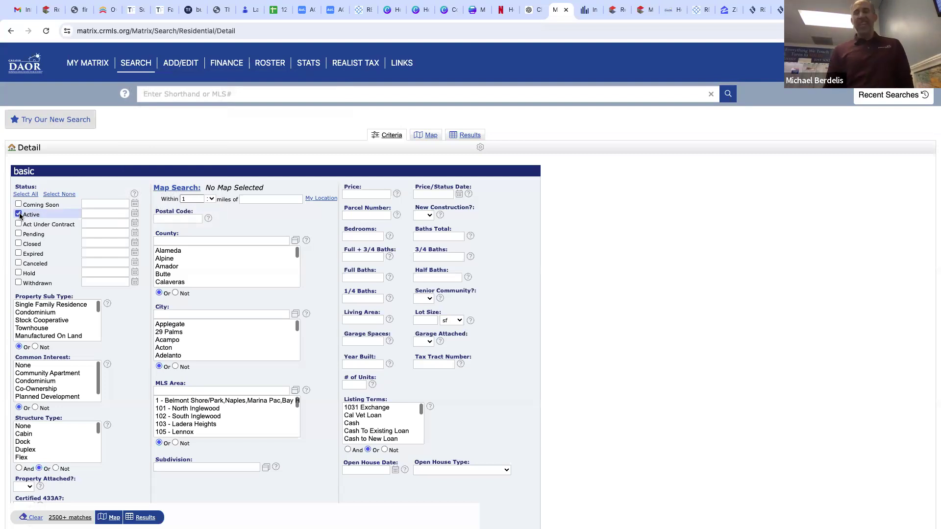
left_click(196, 314)
type("downey")
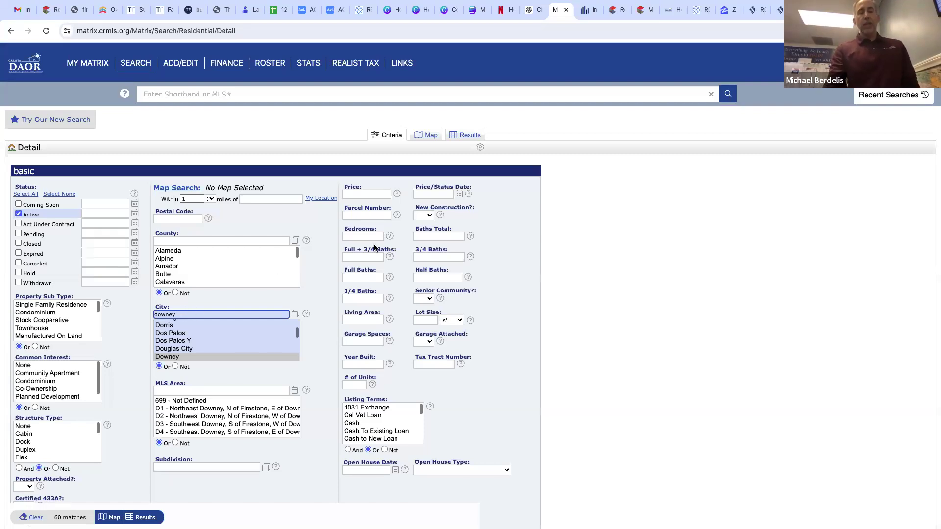
Step: Enter 3+ in Bedrooms and 2+ in Baths Total
left_click(359, 238)
type("3")
key("BackSpace")
type("+")
key("BackSpace")
type("3")
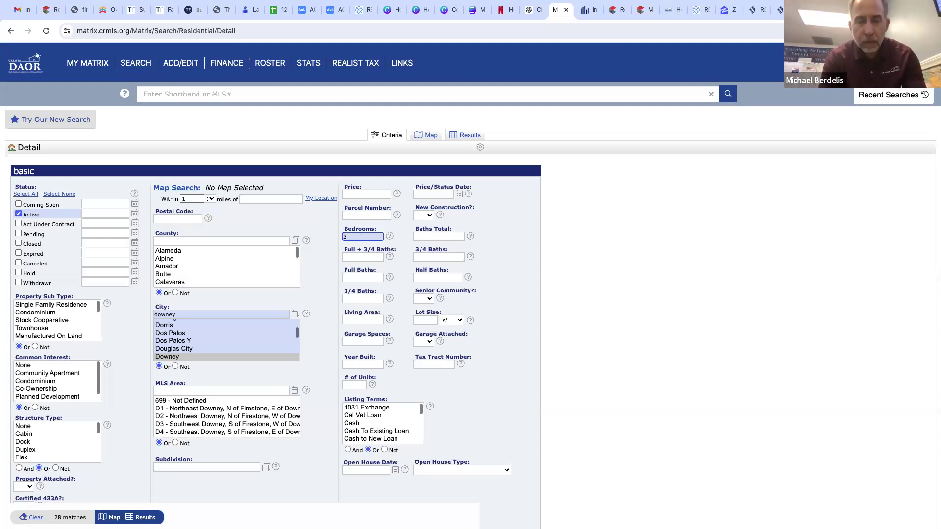
type("+")
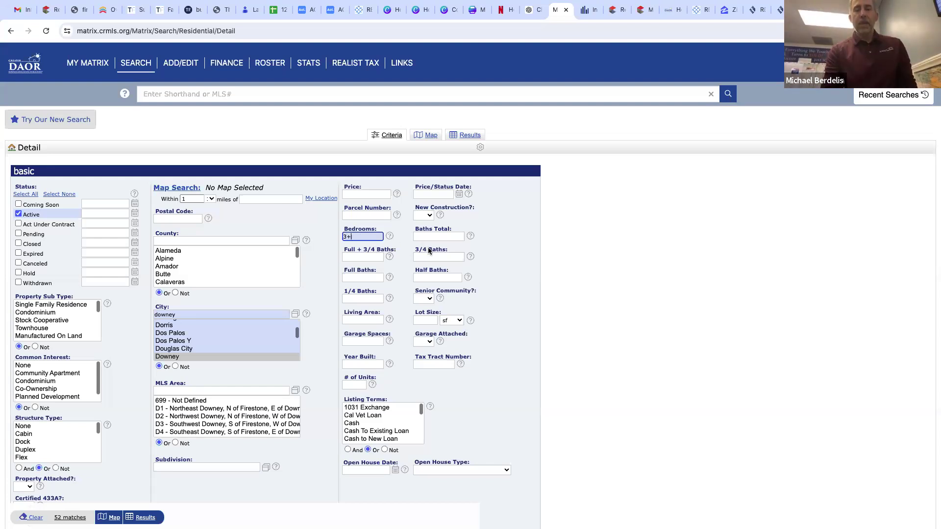
left_click(429, 237)
type("2")
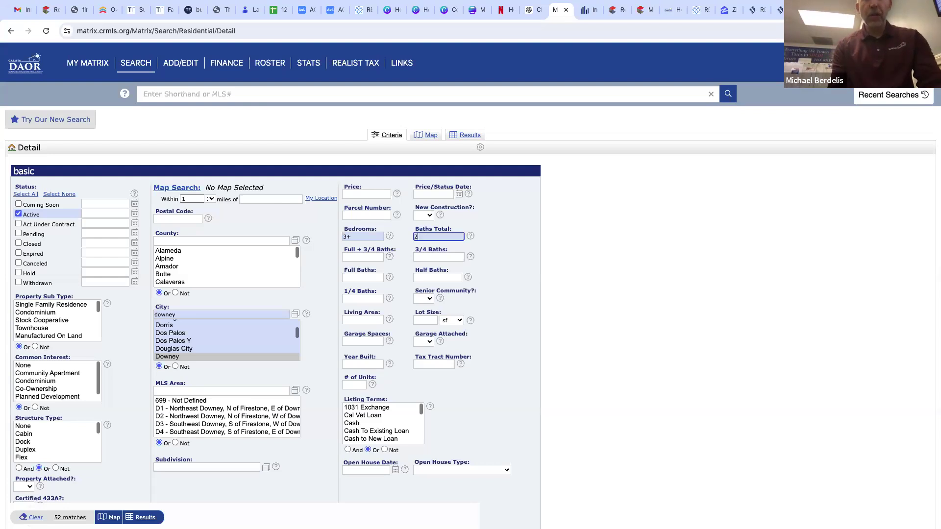
type("+")
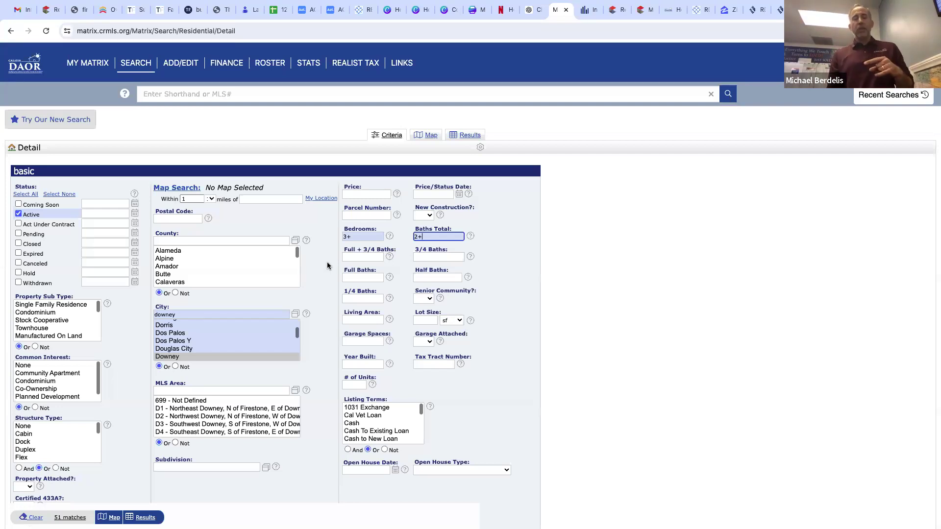
Step: Enter 1000000 as the price and 1500+ as the minimum living area
left_click(363, 195)
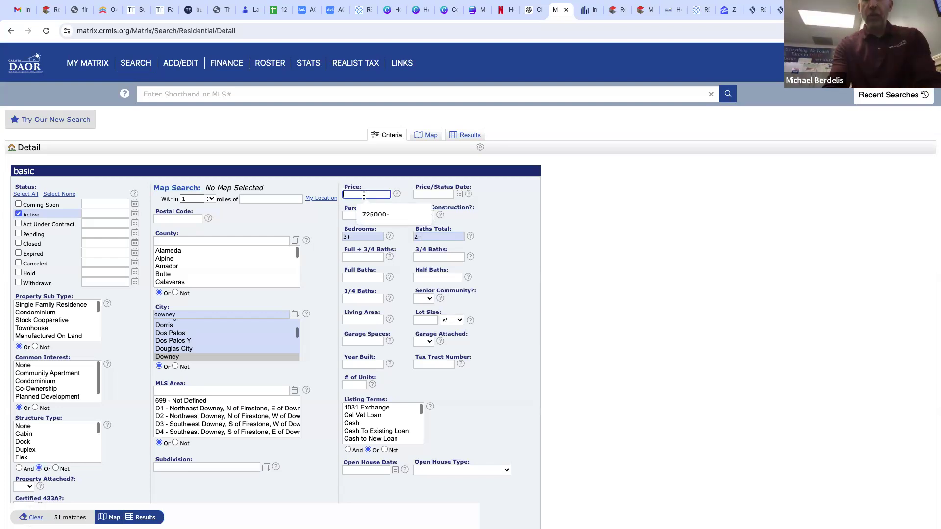
type("0-1000000")
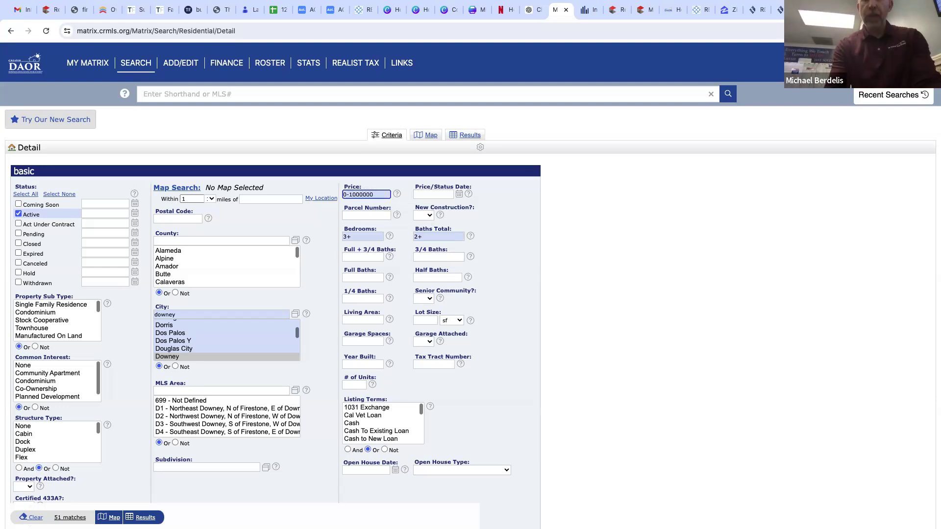
key("BackSpace")
key("BackSpace")
key("BackSpace")
key("BackSpace")
key("BackSpace")
key("BackSpace")
key("BackSpace")
key("BackSpace")
key("BackSpace")
type("1000000")
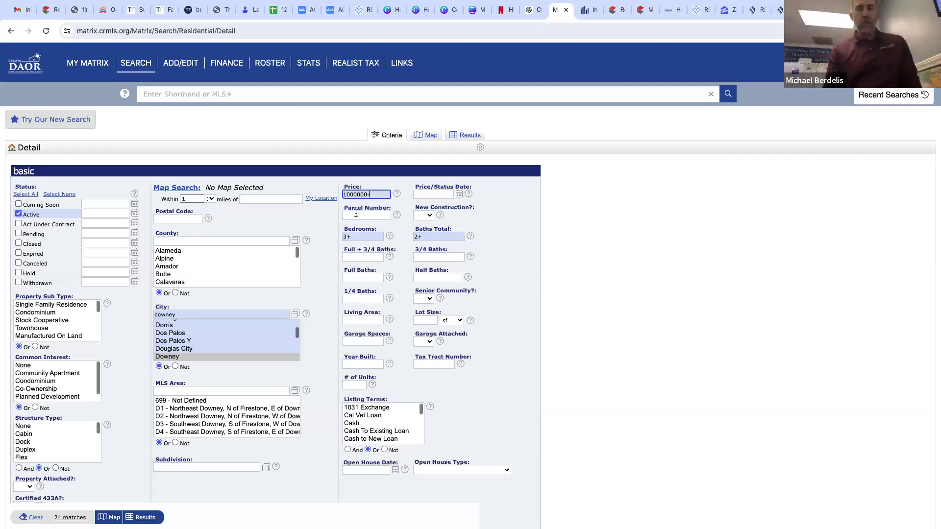
left_click(367, 320)
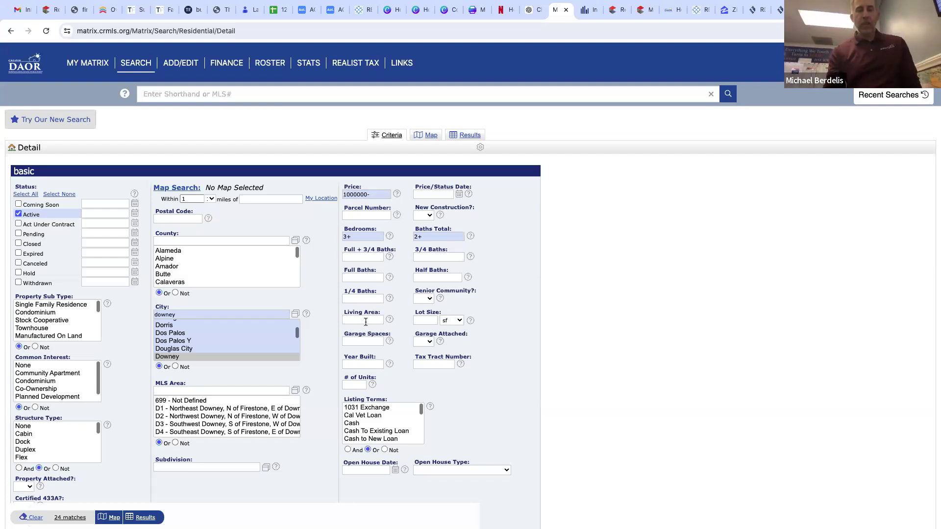
type("1500+")
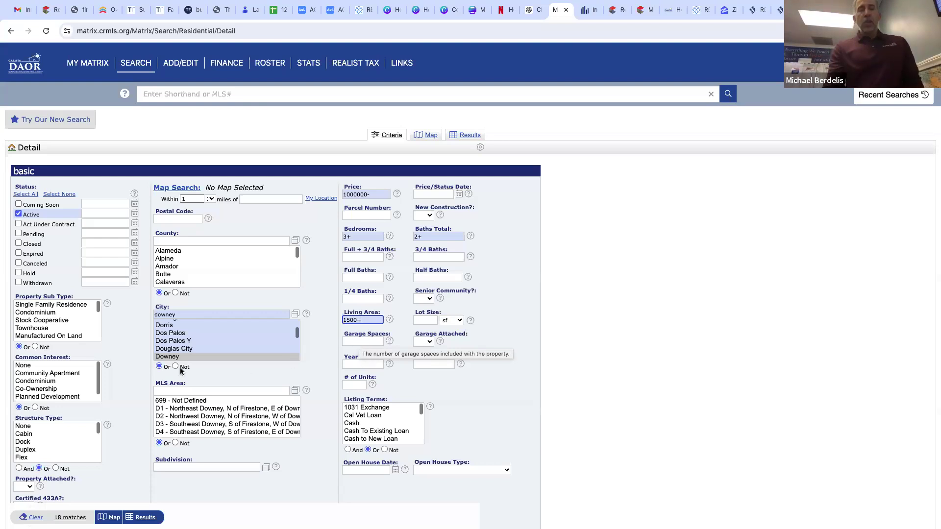
Step: Select Single Family Residence, Condominium and Townhouse together in the Property Sub Type list
left_click(67, 306)
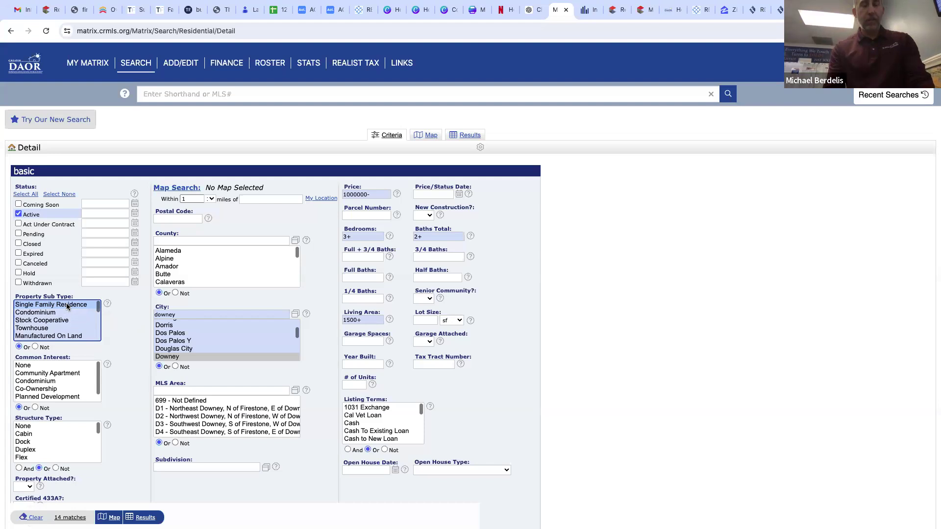
left_click(67, 307, "super")
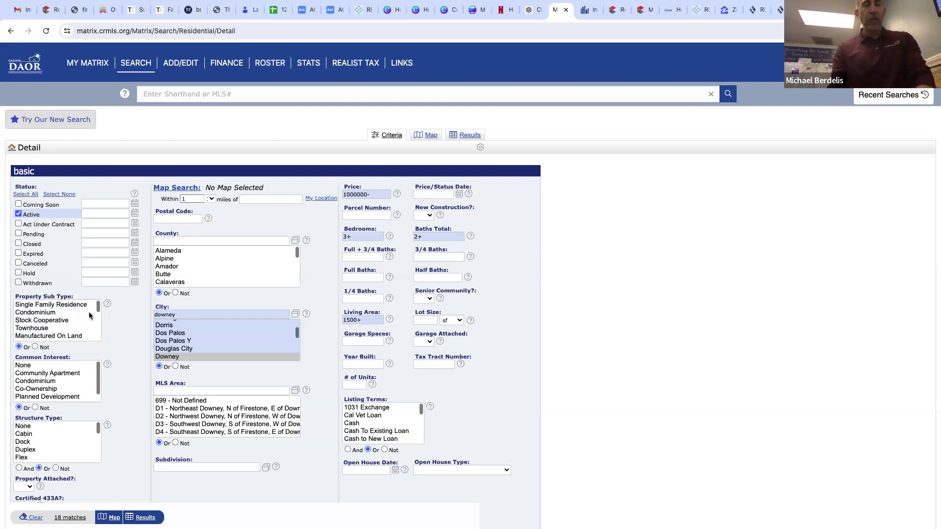
left_click(70, 312)
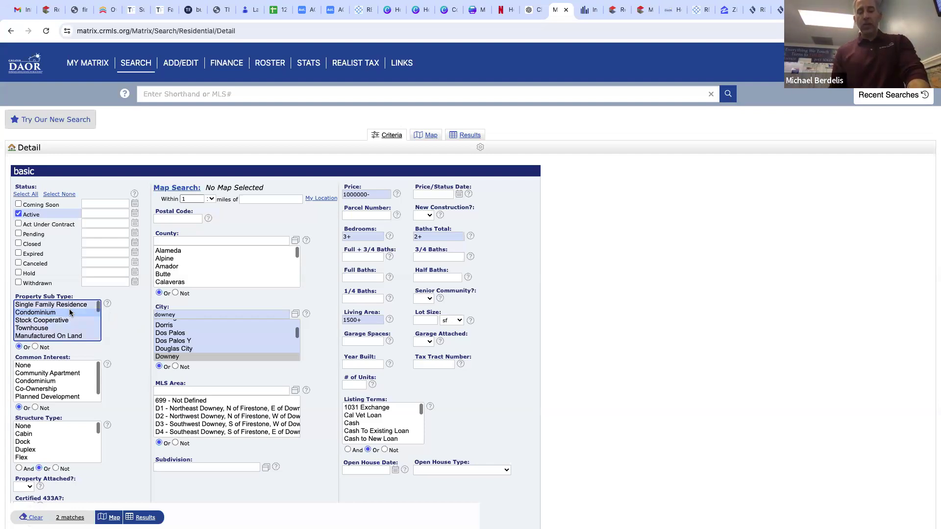
left_click(66, 327, "super")
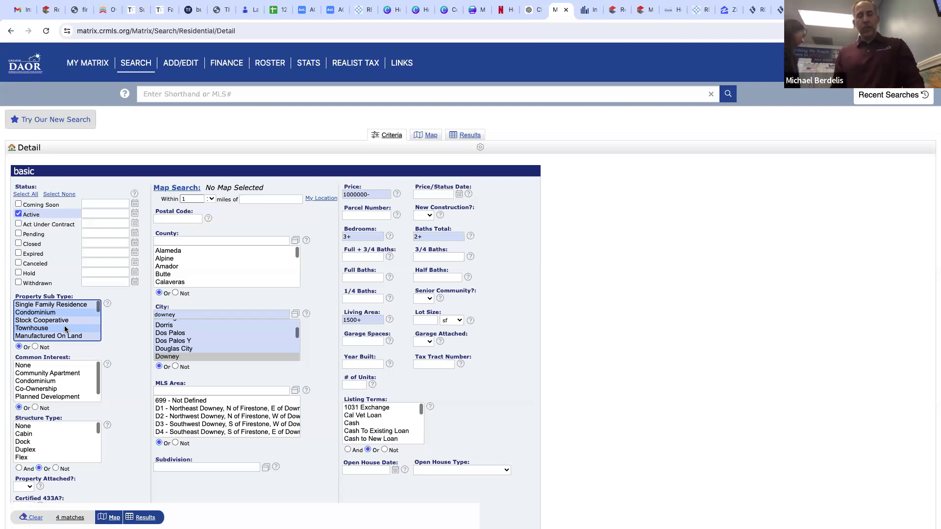
left_click(68, 307)
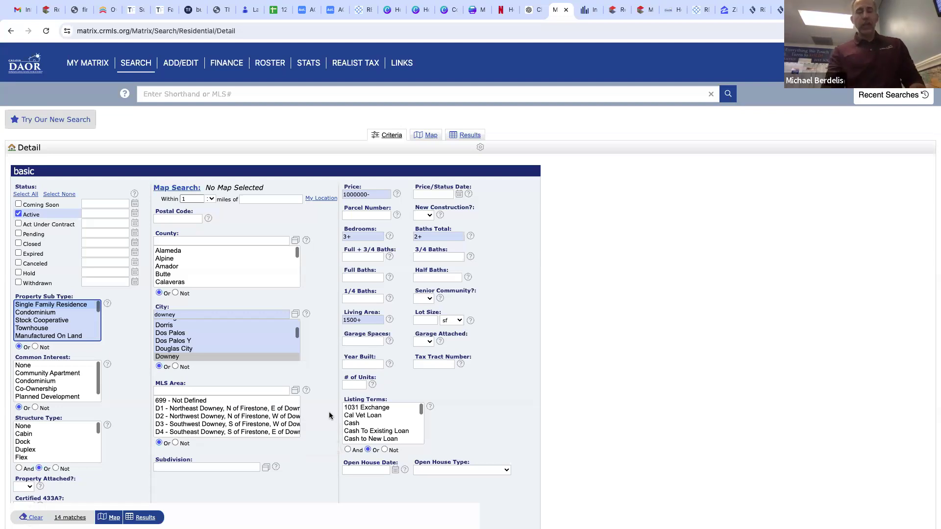
Step: Limit MLS areas to D1 Northeast and D2 Northwest Downey and run the search
left_click(273, 409)
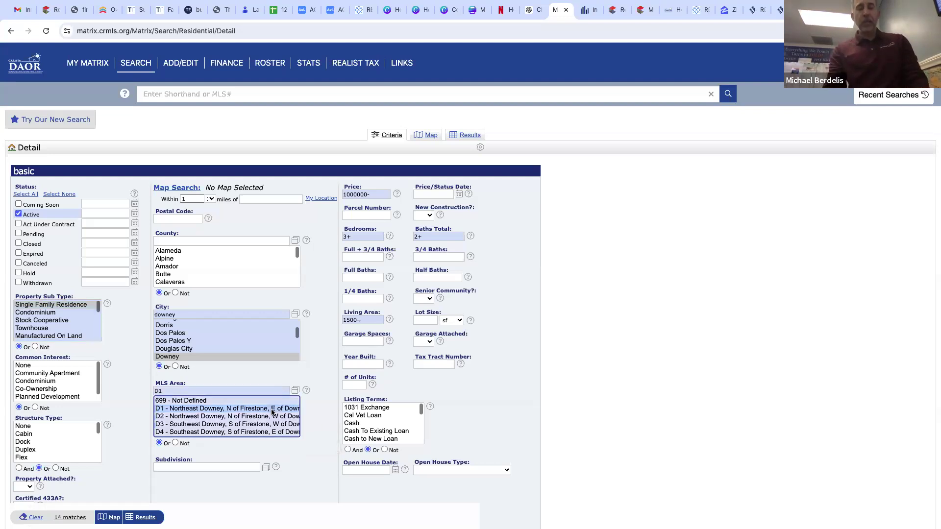
left_click(270, 416, "super")
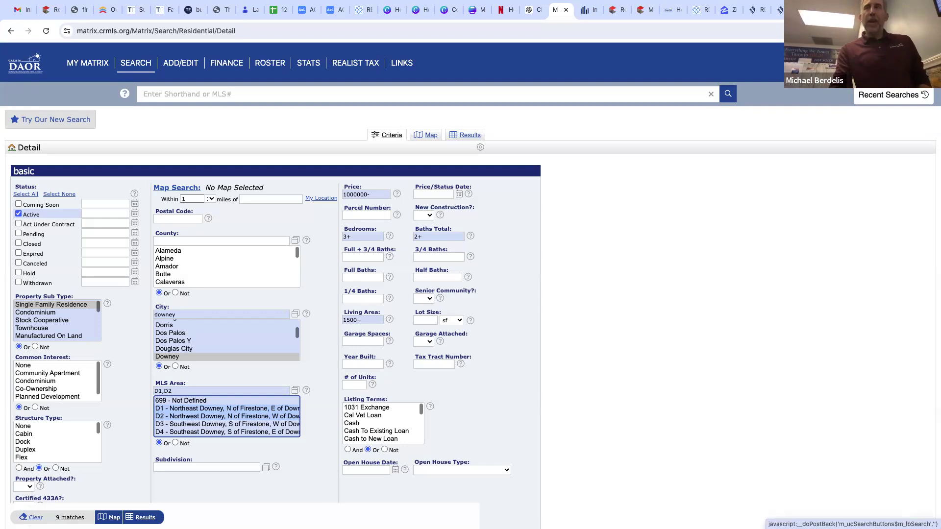
left_click(145, 517)
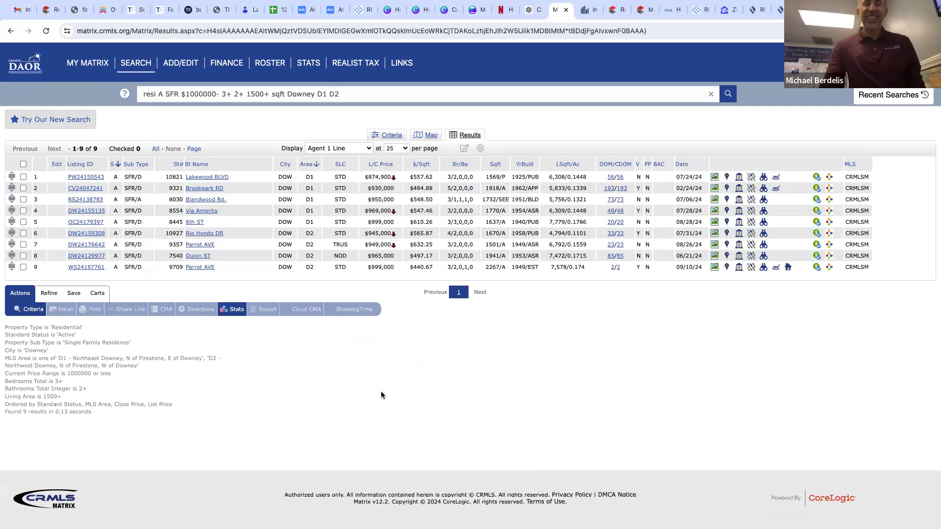
Step: Return to the 9 results and open listing PW24150543 in 360 Property View
left_click(390, 135)
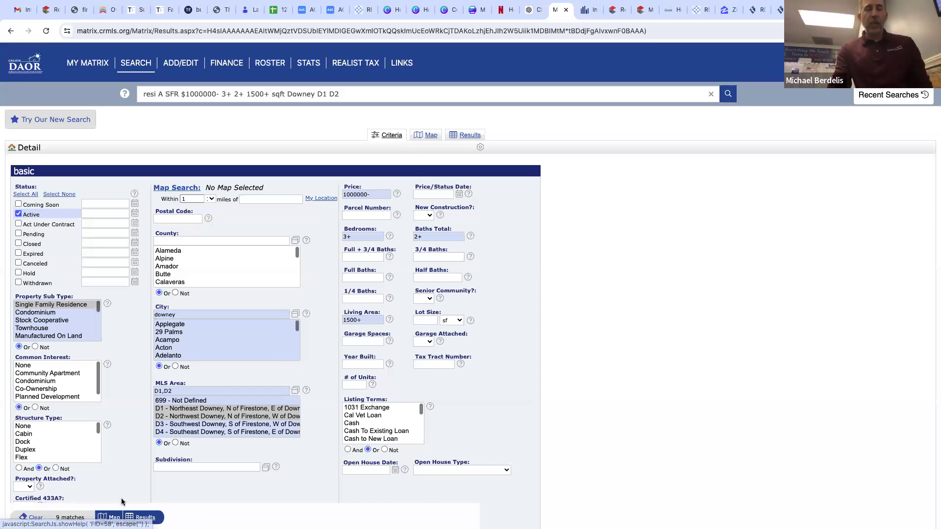
left_click(145, 517)
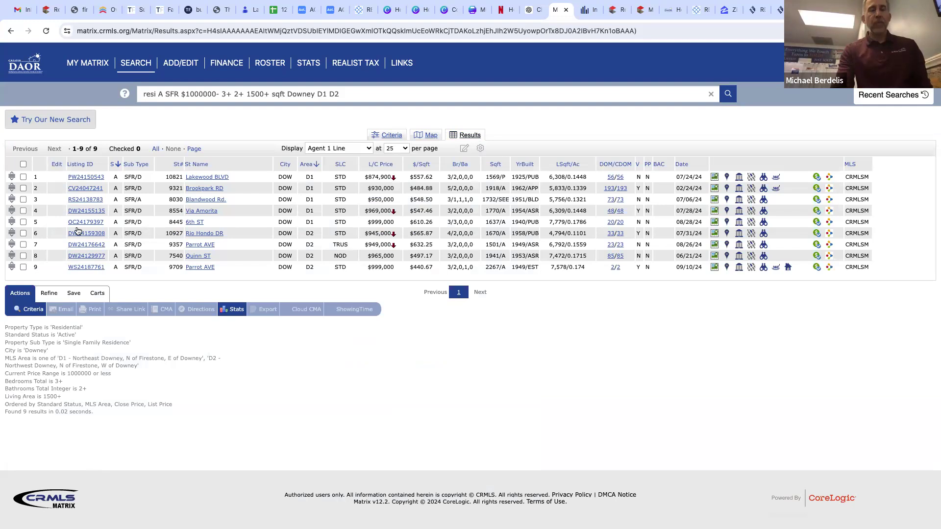
left_click(88, 178)
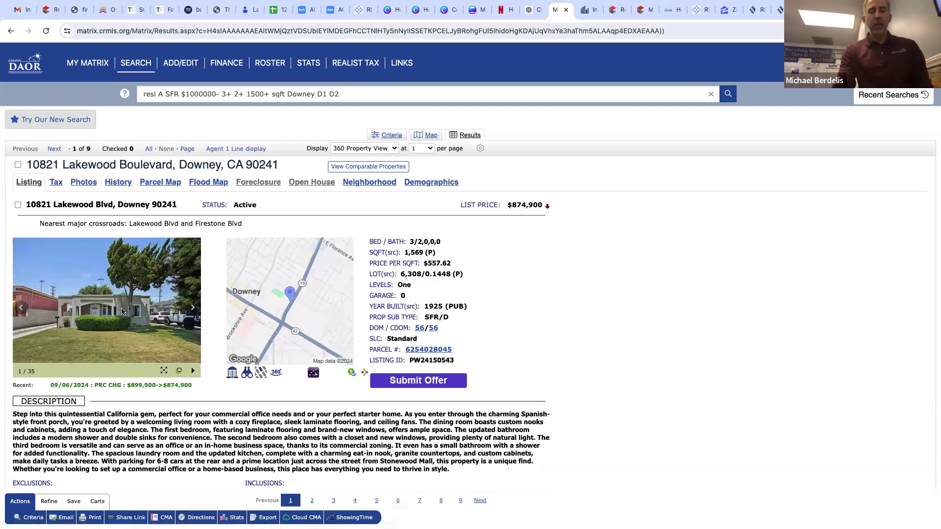
Step: Enlarge the main listing photo and page forward through the exterior and porch photos
left_click(123, 312)
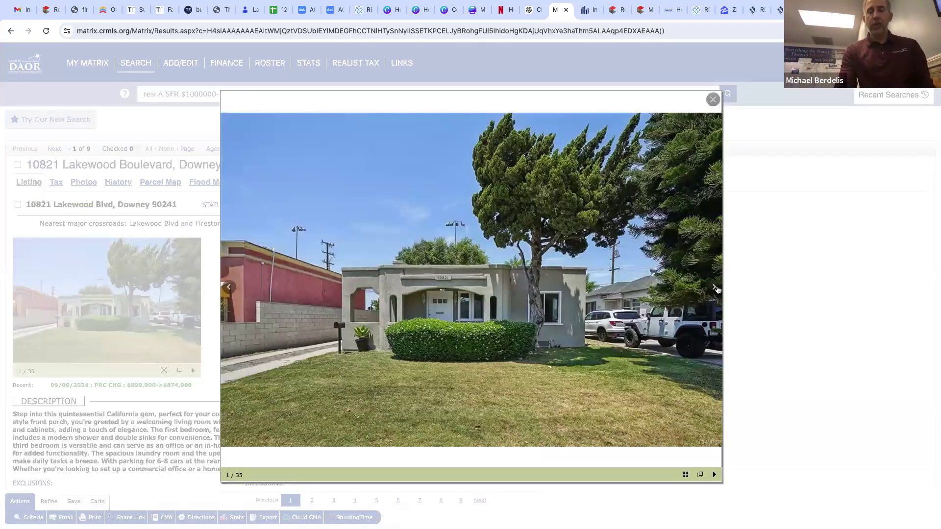
left_click(715, 289)
left_click(715, 288)
left_click(714, 289)
left_click(715, 288)
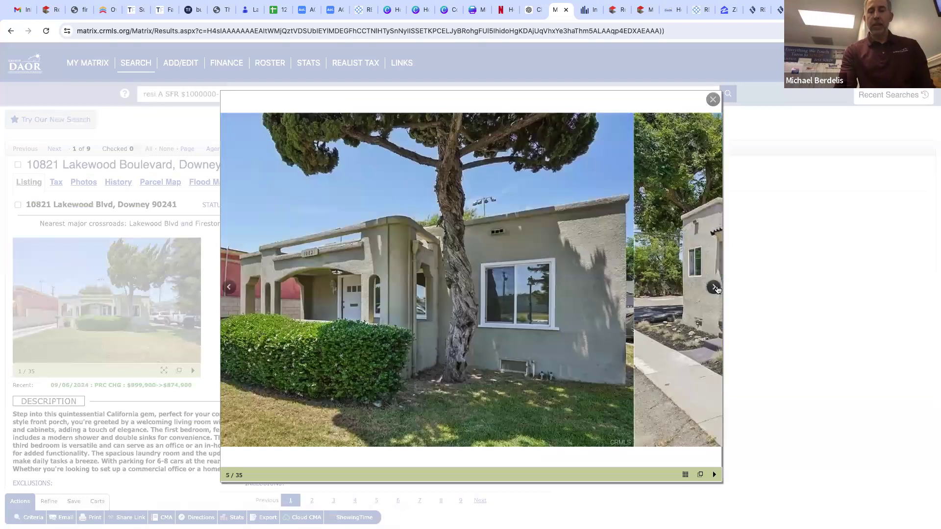
left_click(715, 289)
left_click(715, 288)
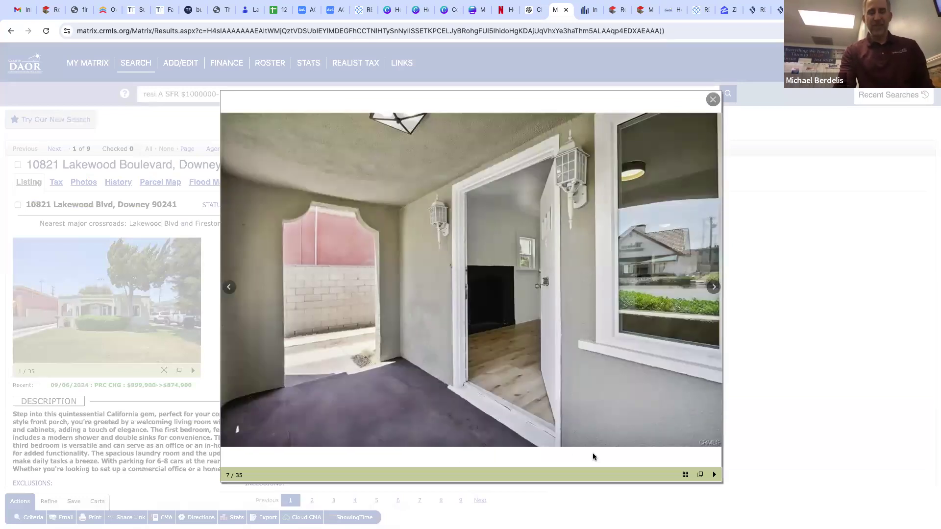
Step: Browse all listing photos in a grid, close the viewer, and open the parcel map
left_click(701, 475)
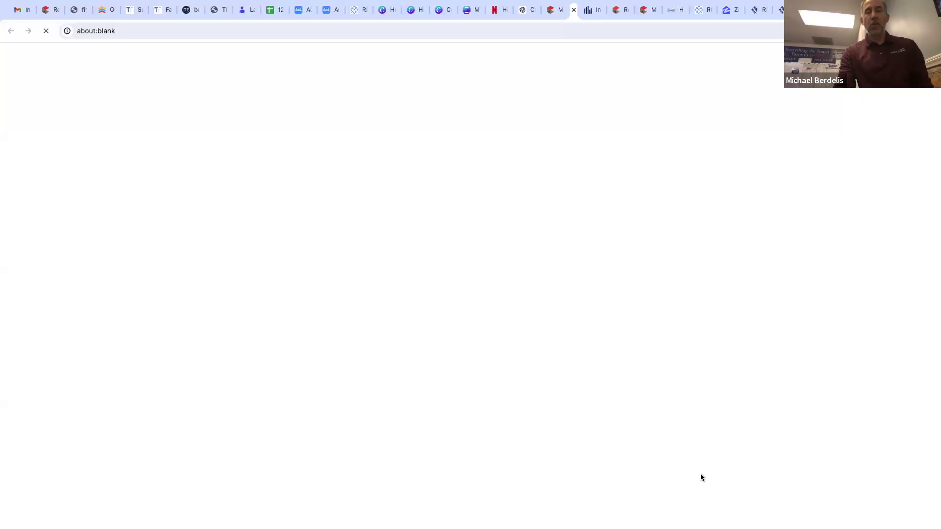
scroll(493, 416, "down", 20)
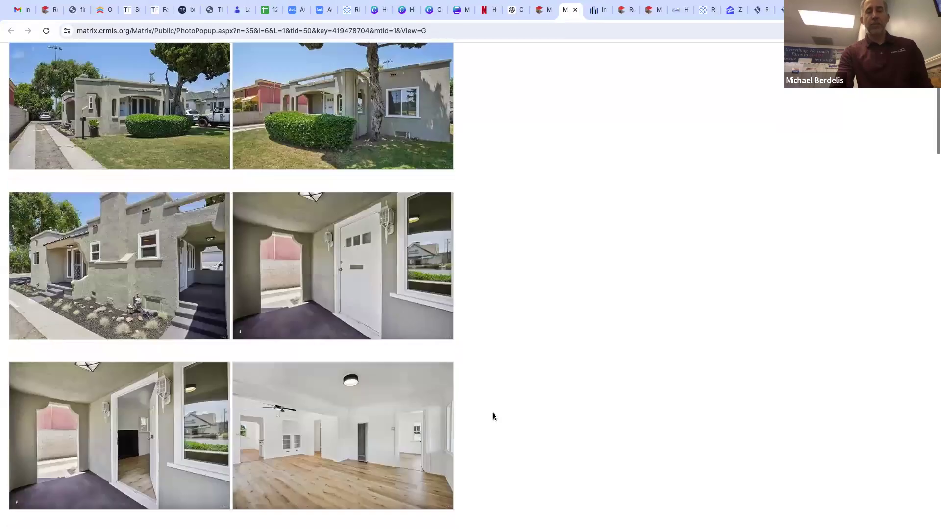
scroll(492, 416, "down", 20)
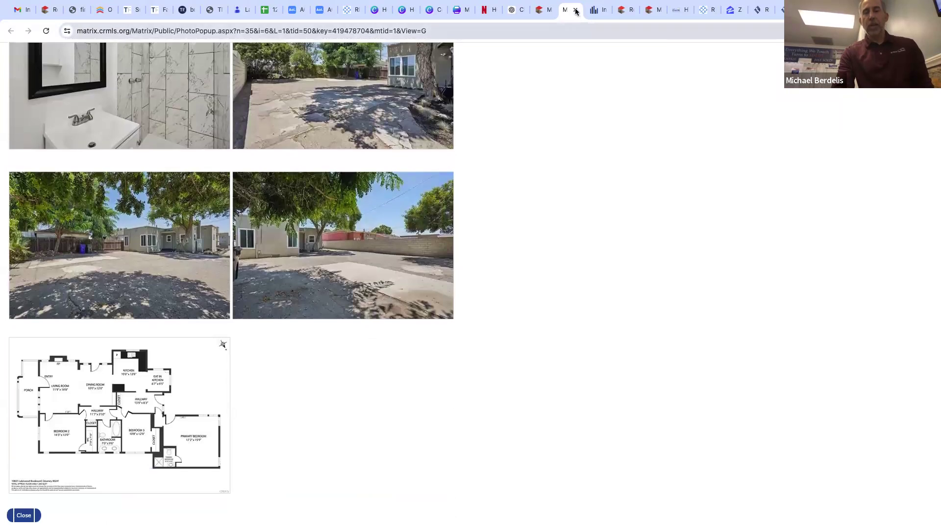
key("ctrl+w")
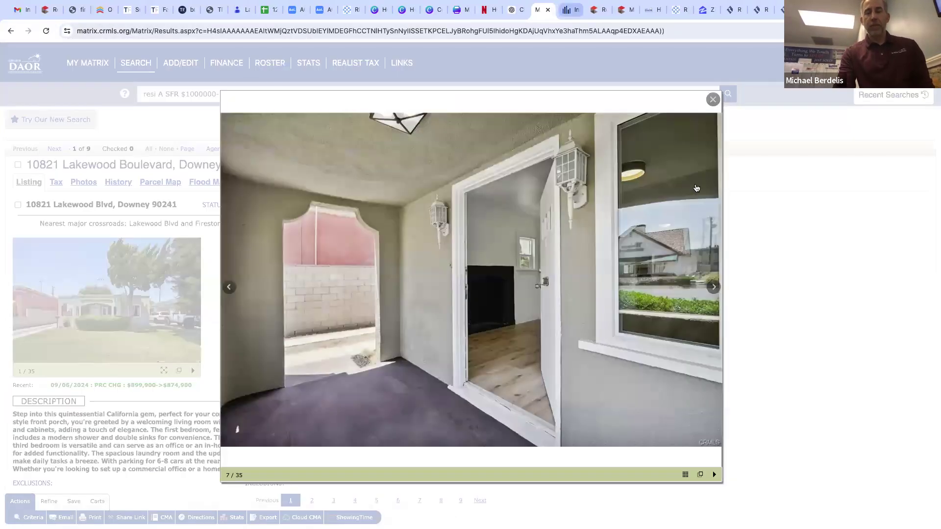
key("Escape")
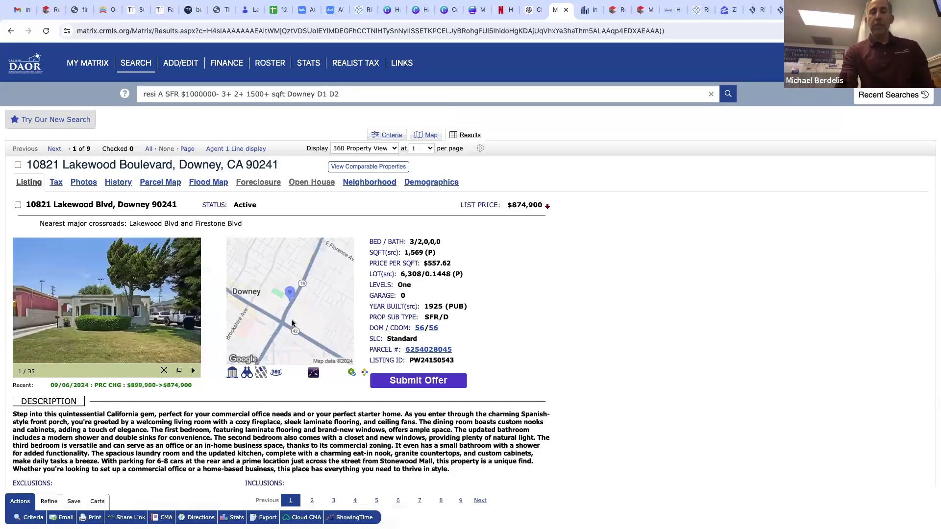
left_click(292, 320)
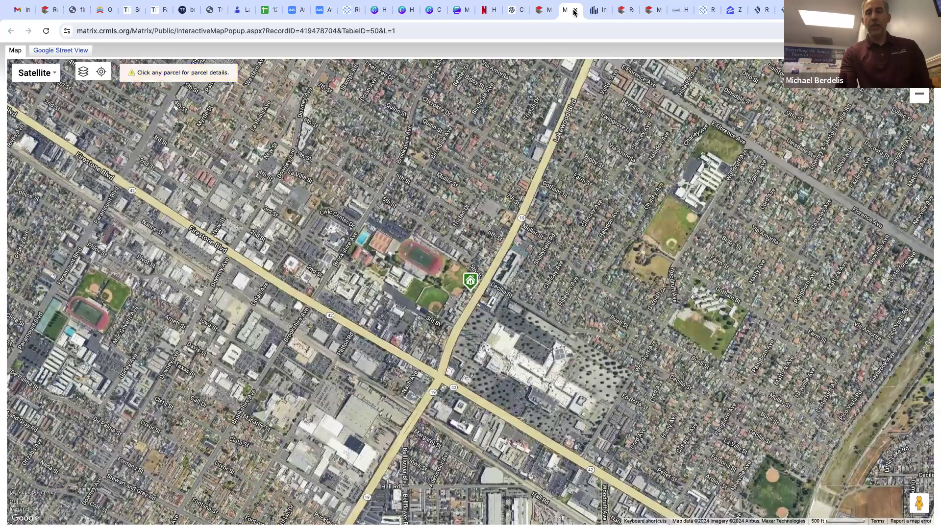
Step: Close the parcel map popup and scroll down to the listing's area details
key("super+w")
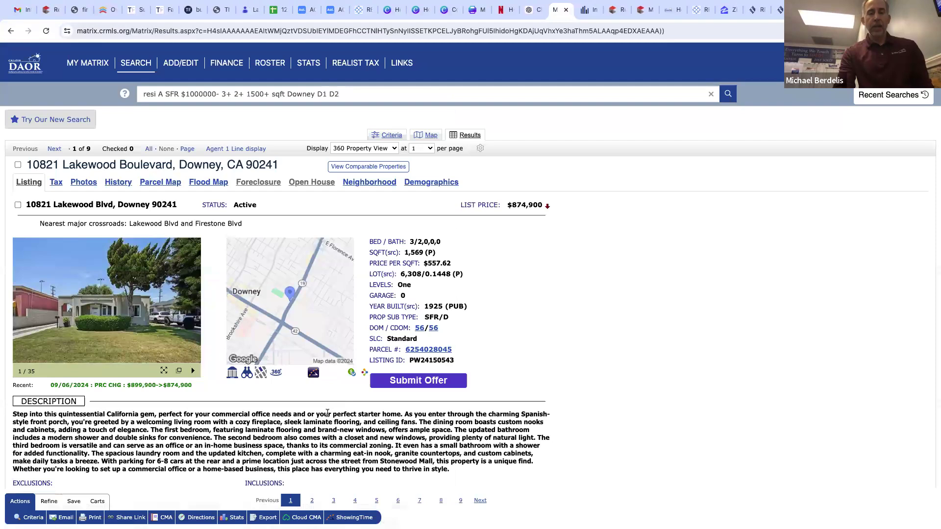
scroll(327, 413, "down", 3)
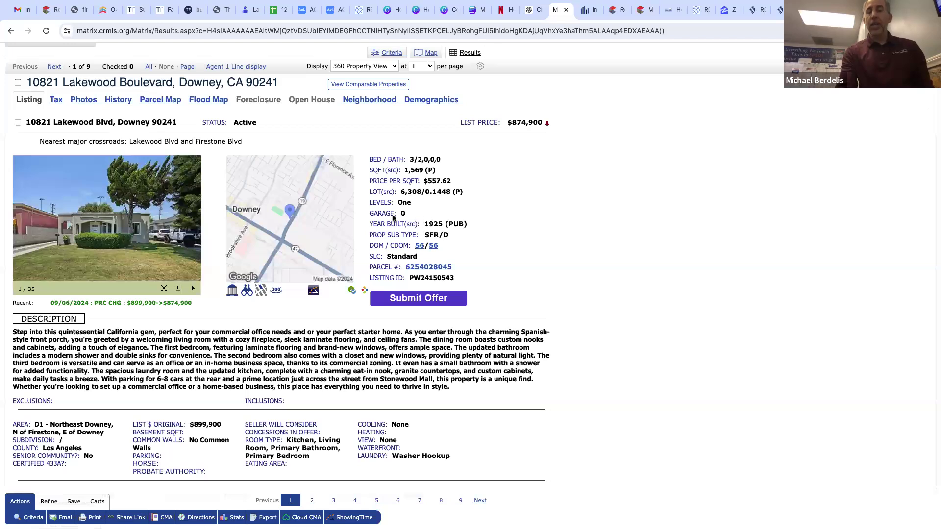
left_click(165, 267)
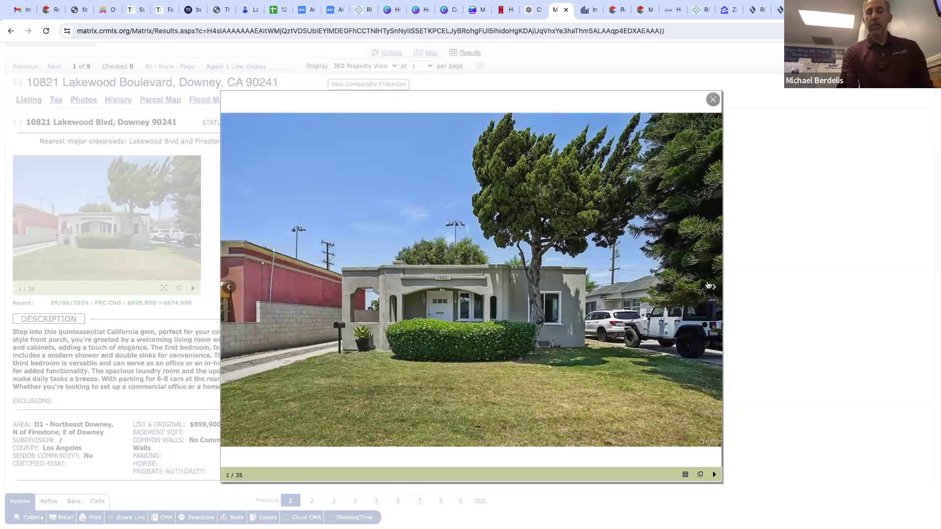
left_click(713, 287)
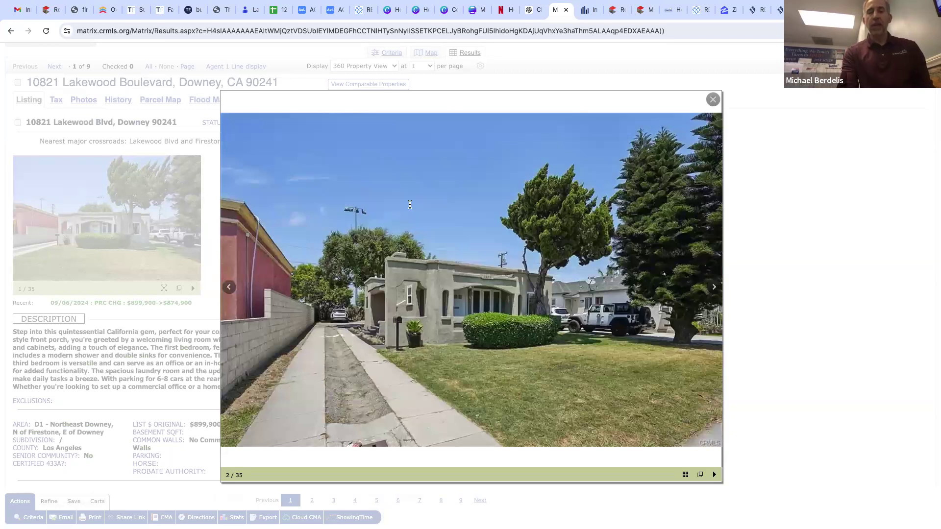
key("Escape")
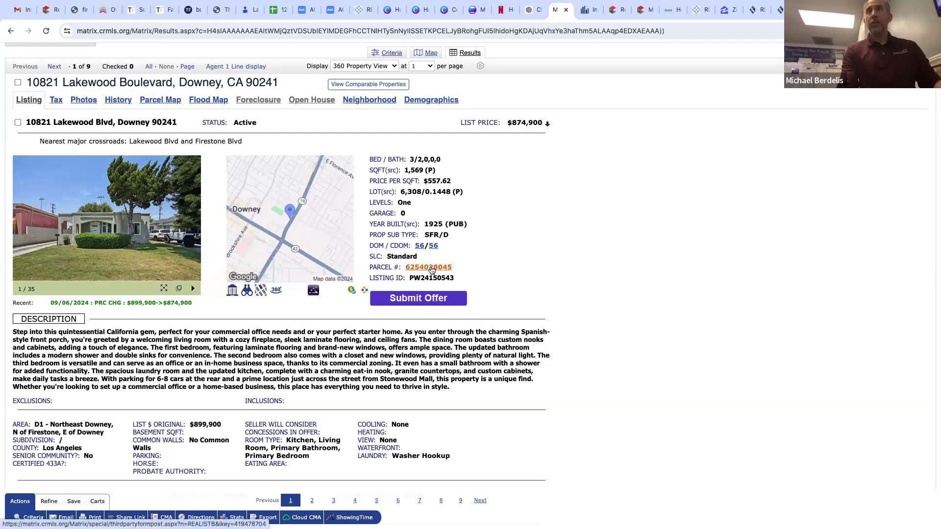
left_click(431, 268)
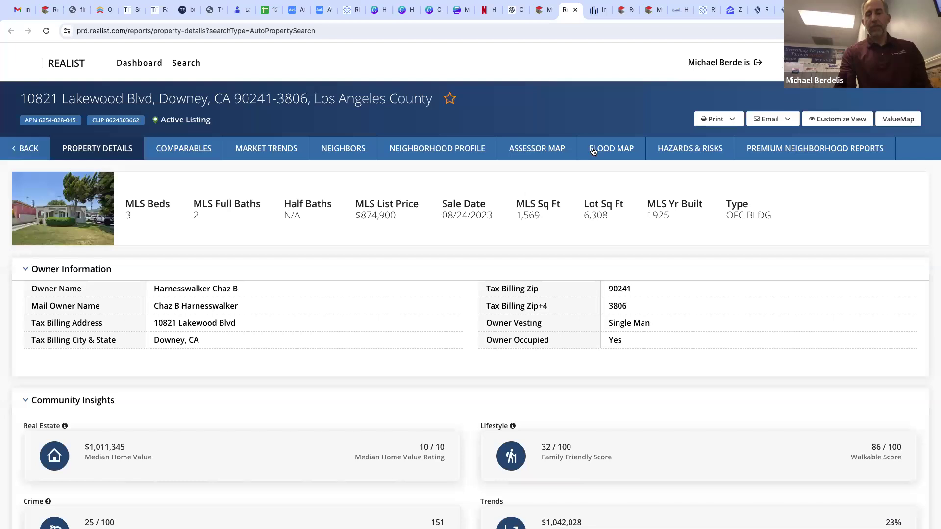
left_click(574, 11)
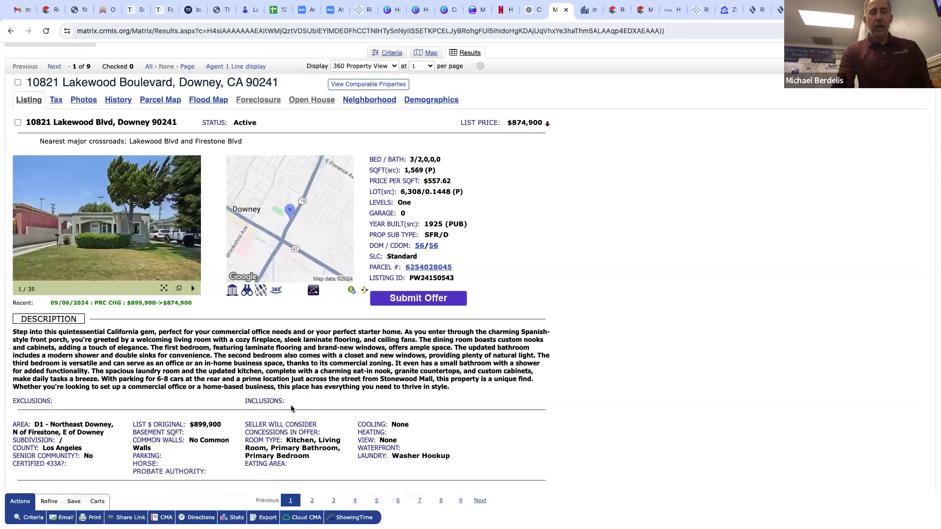
Step: Scroll down the Lakewood Blvd listing to the showing instructions and back up
scroll(291, 409, "down", 2)
scroll(292, 409, "down", 10)
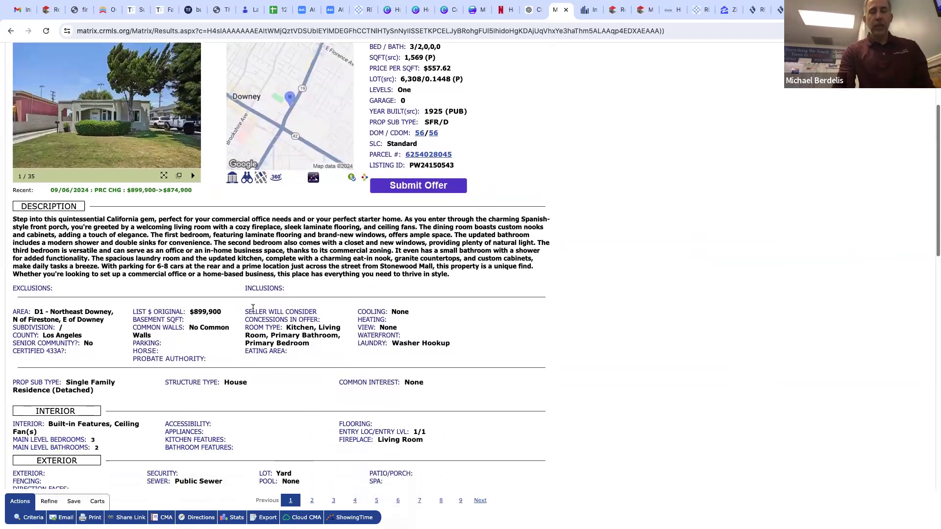
scroll(252, 307, "down", 5)
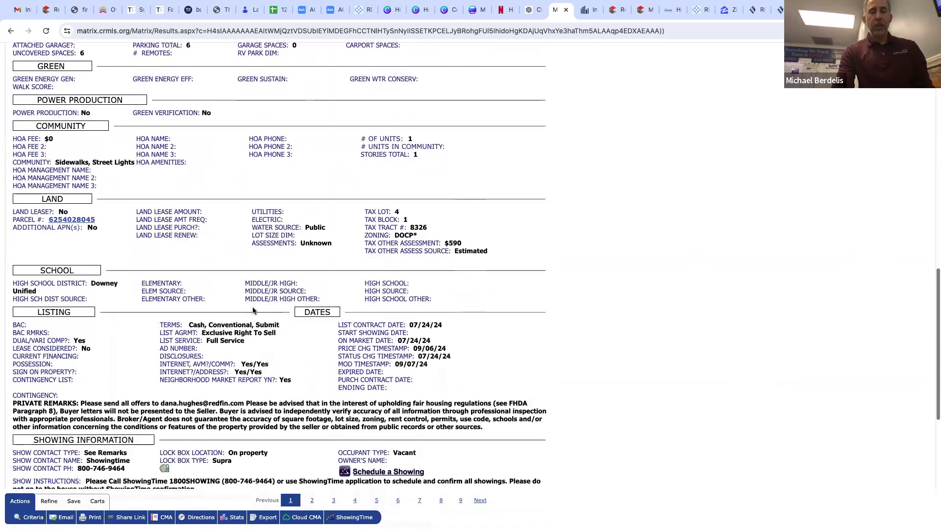
scroll(253, 310, "down", 1)
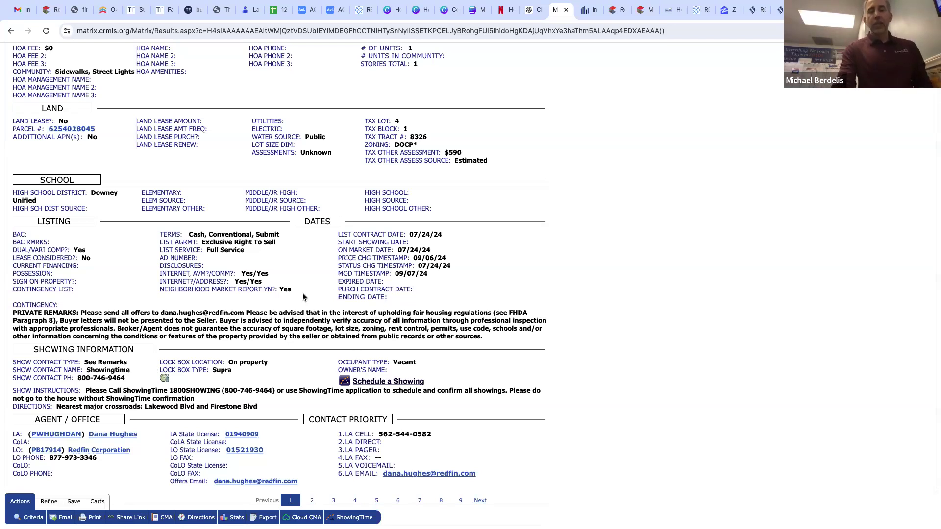
scroll(302, 296, "up", 15)
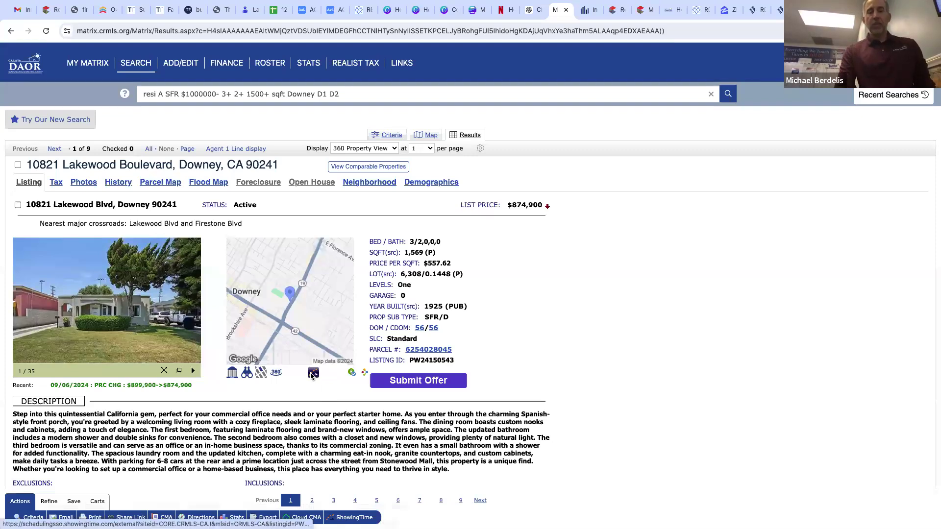
left_click(311, 374)
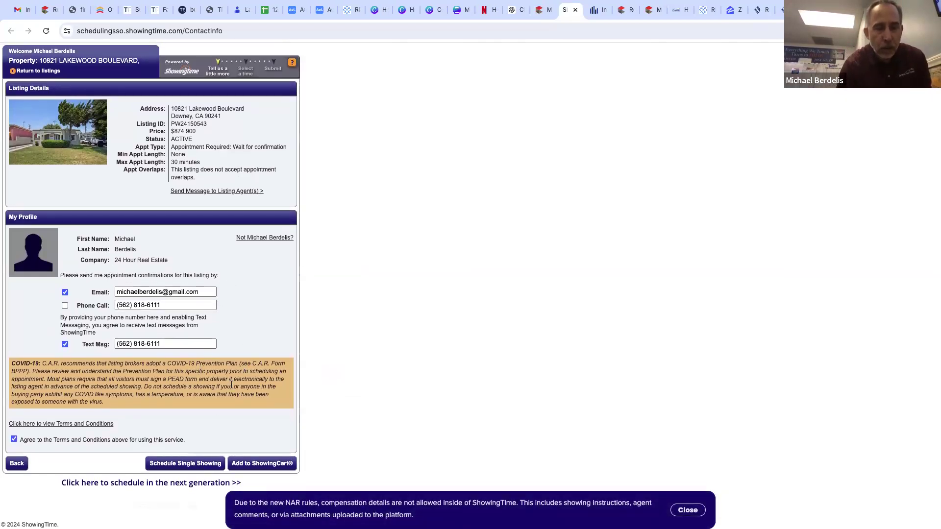
left_click(195, 468)
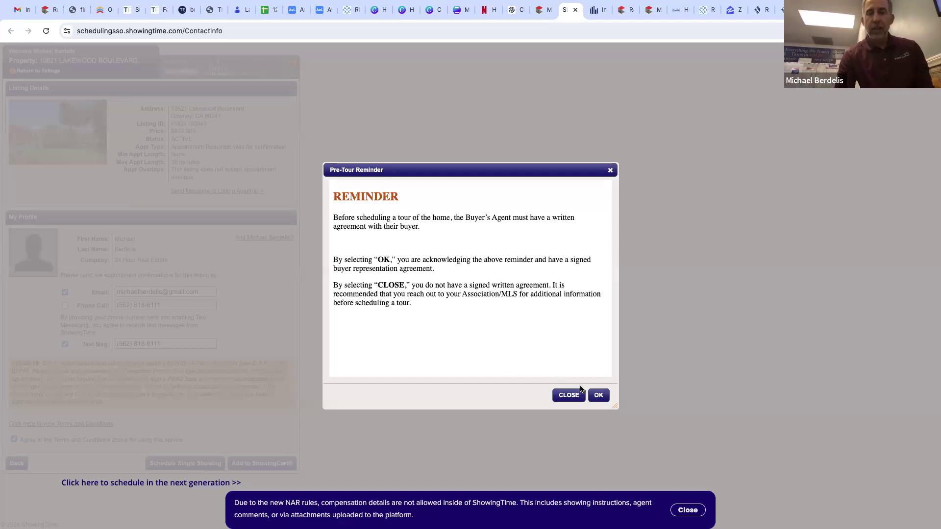
Step: Confirm the written buyer agreement to reach the Sep 18–24 availability calendar
left_click(598, 396)
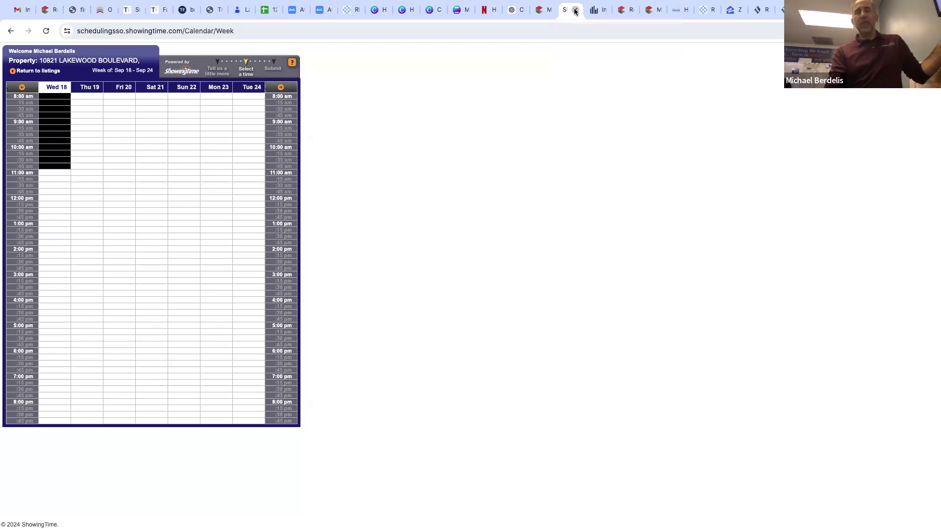
Step: Close the ShowingTime calendar and scroll the listing to the Agent/Office section and back
left_click(575, 11)
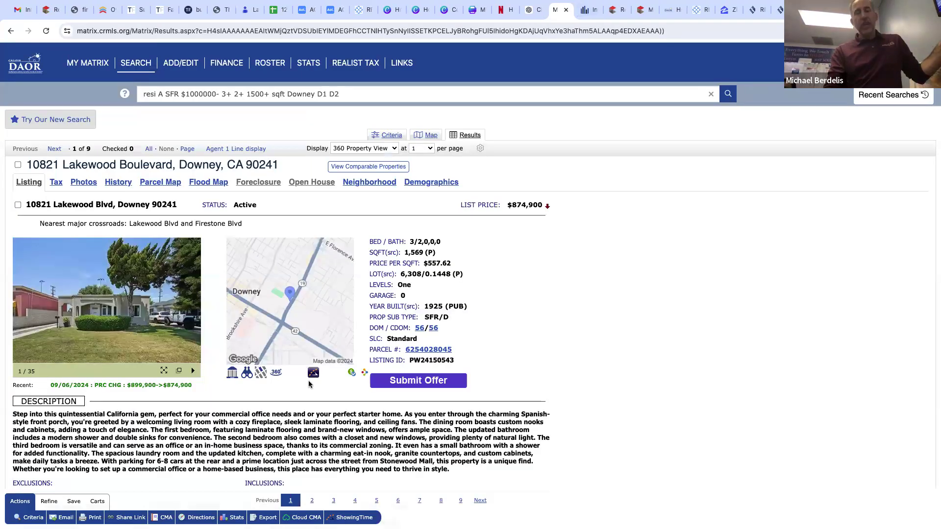
scroll(297, 405, "down", 15)
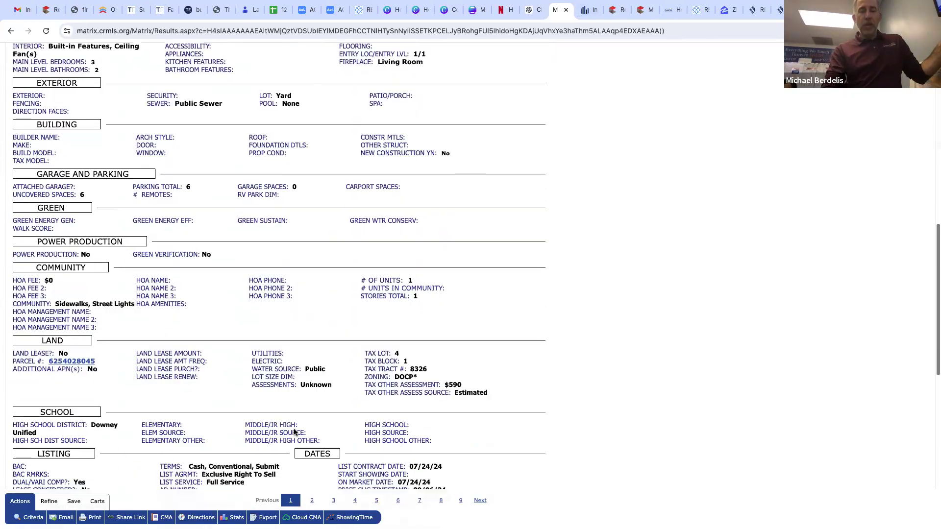
scroll(294, 433, "down", 3)
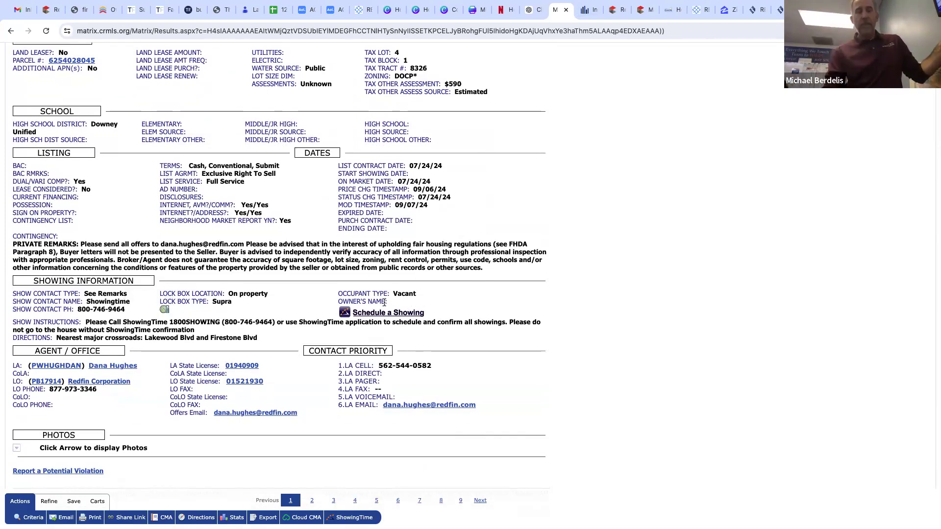
scroll(384, 303, "up", 20)
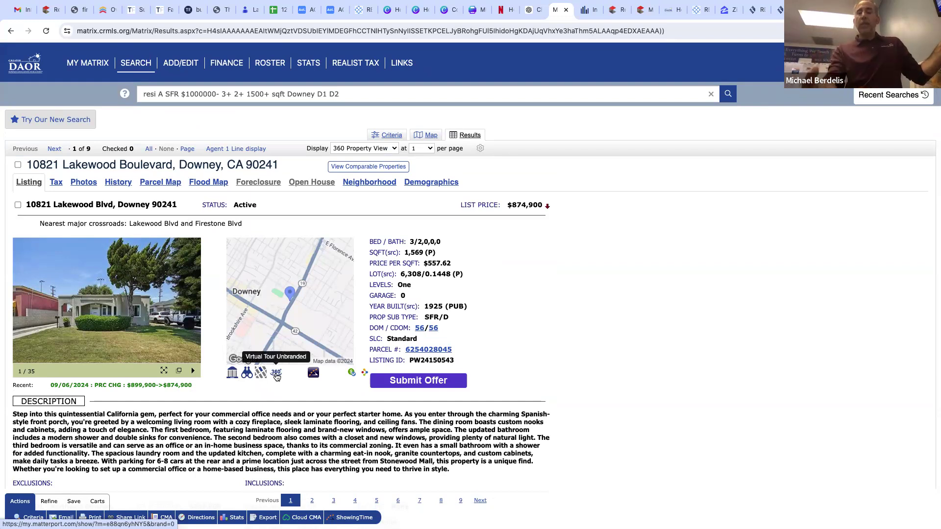
left_click(276, 374)
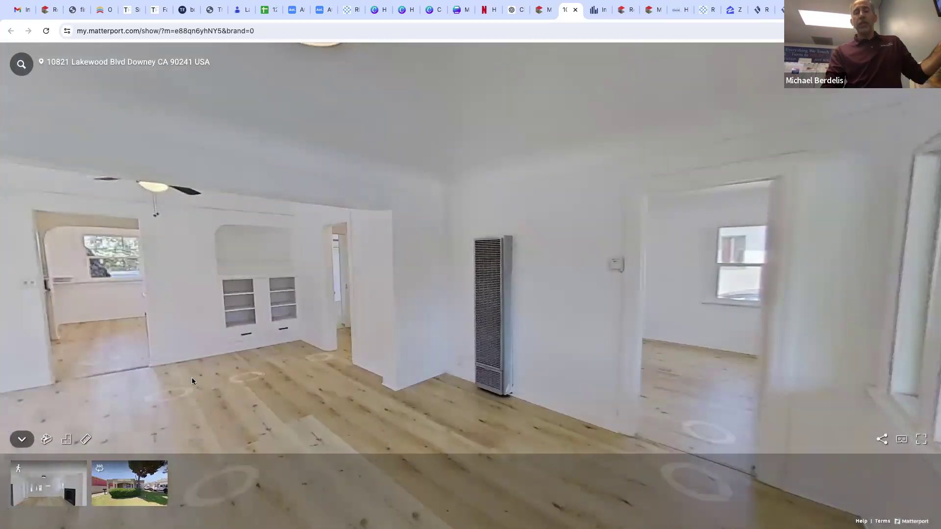
left_click(119, 377)
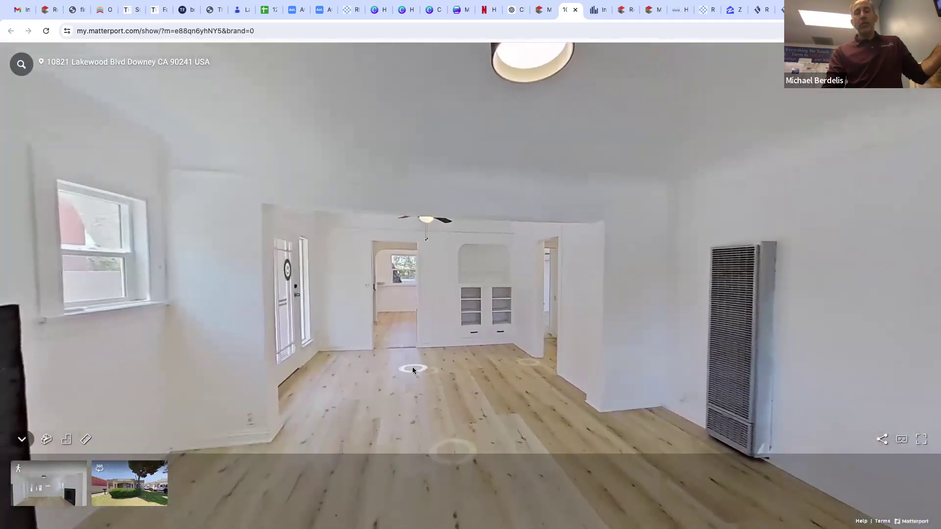
left_click(370, 394)
left_click(510, 340)
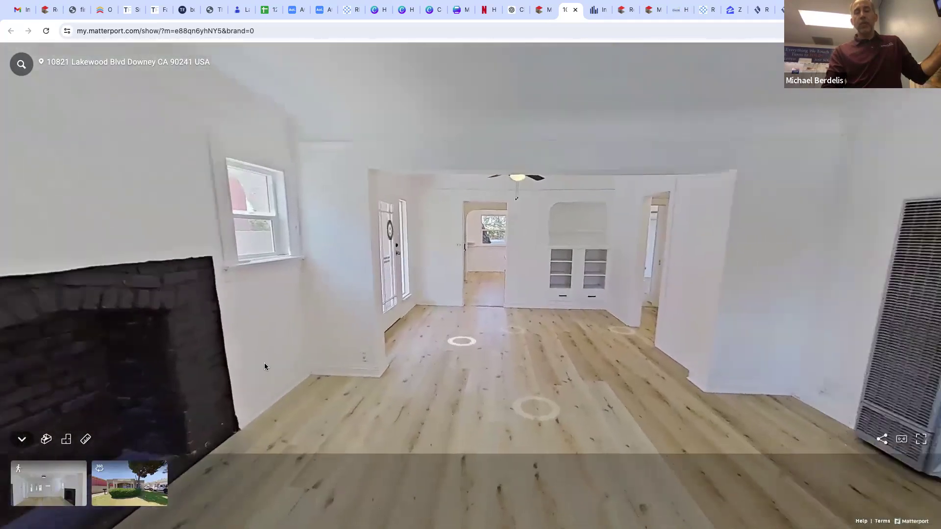
left_click(416, 355)
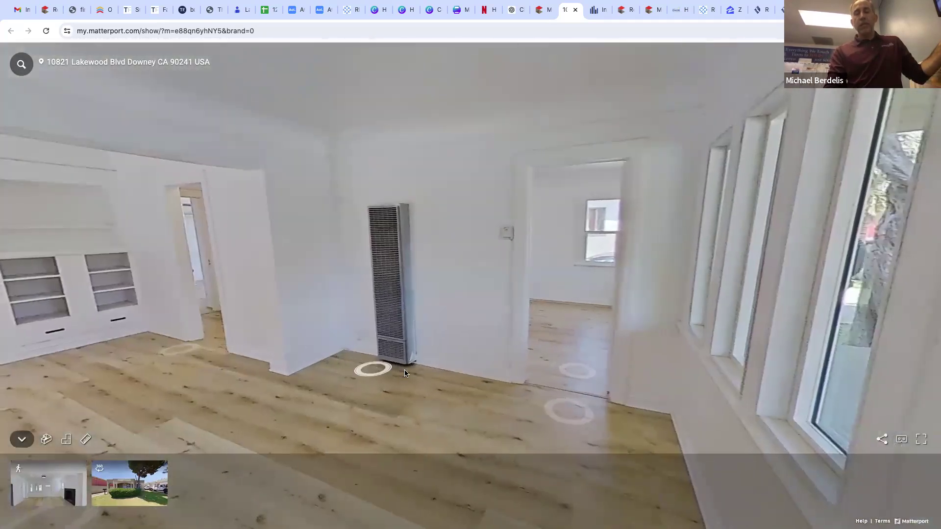
left_click(575, 374)
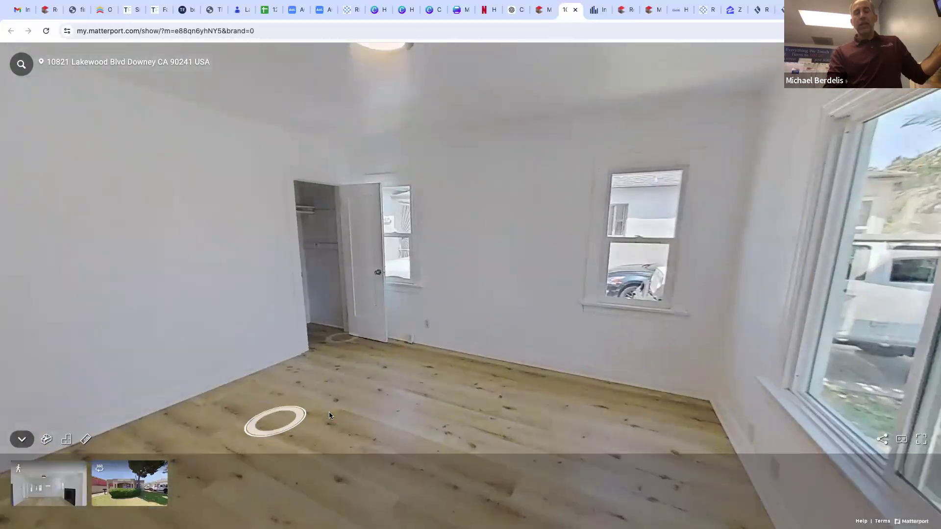
left_click(328, 415)
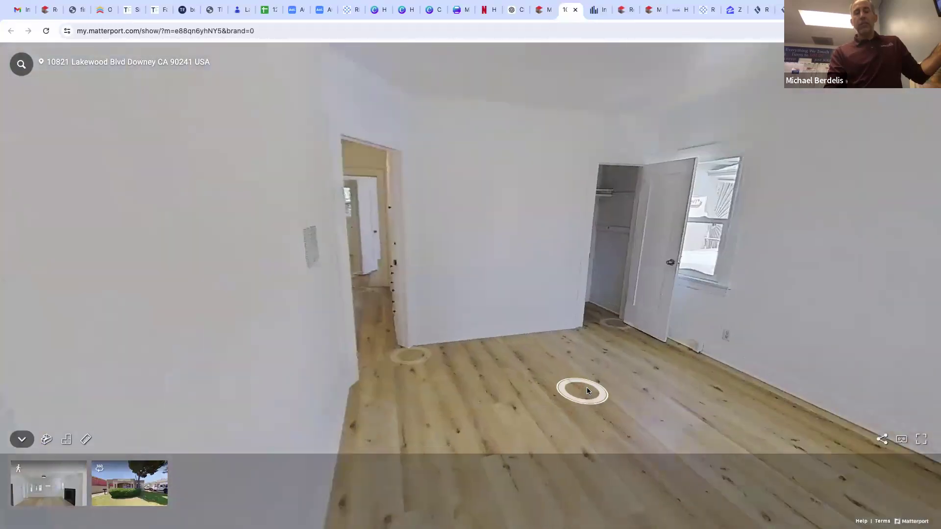
left_click(576, 9)
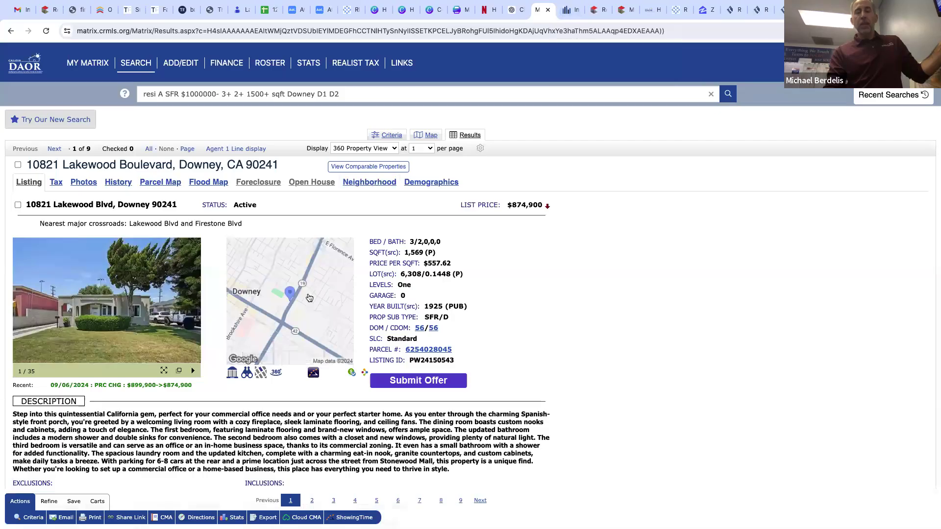
left_click(54, 150)
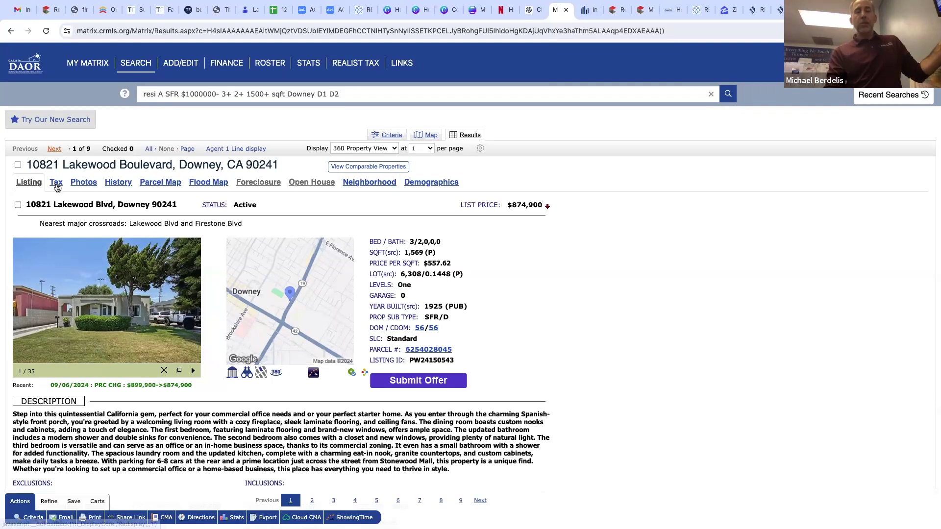
left_click(56, 186)
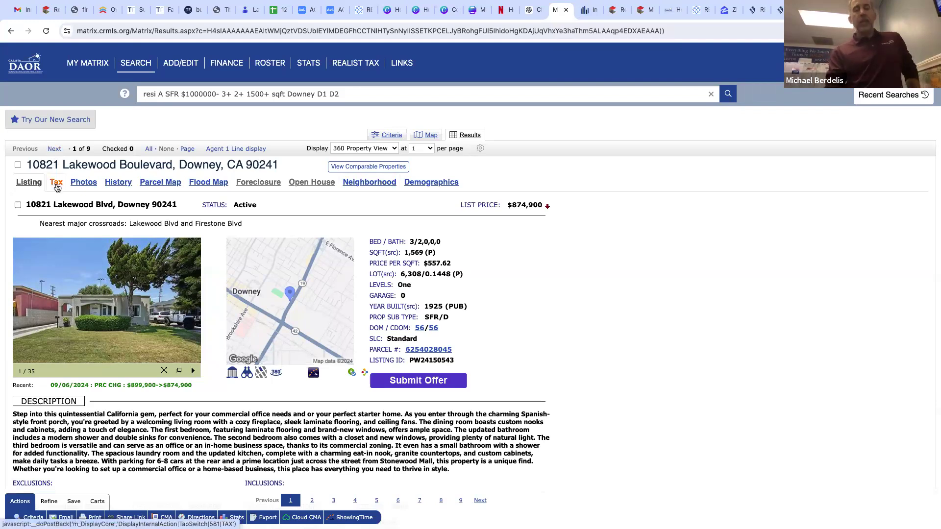
left_click(81, 184)
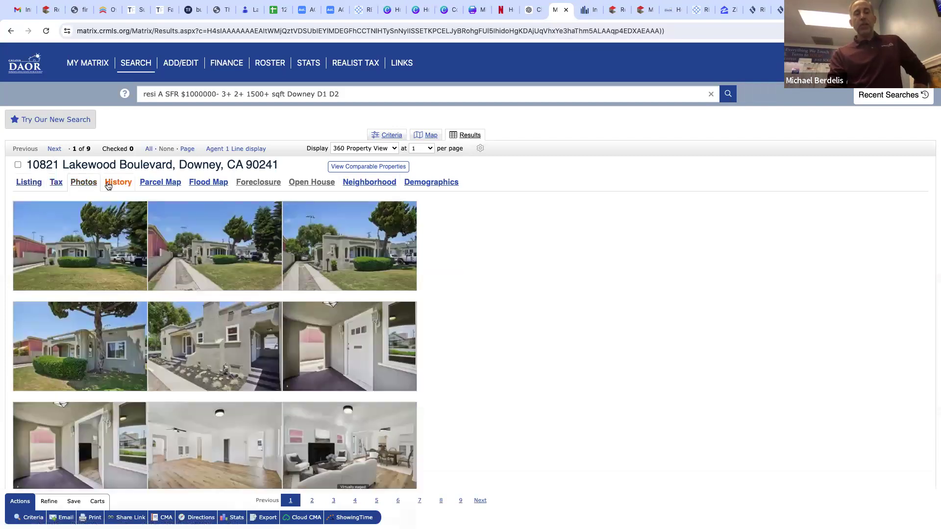
left_click(109, 184)
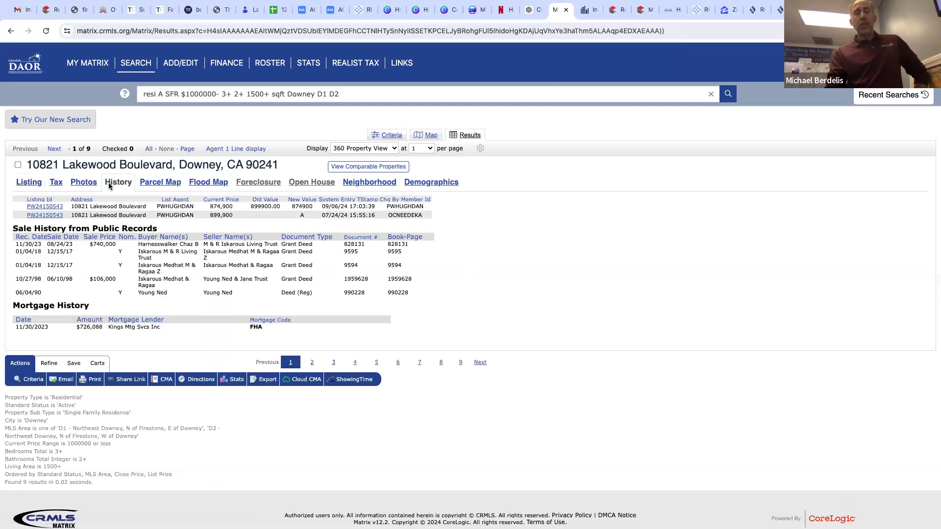
left_click(162, 183)
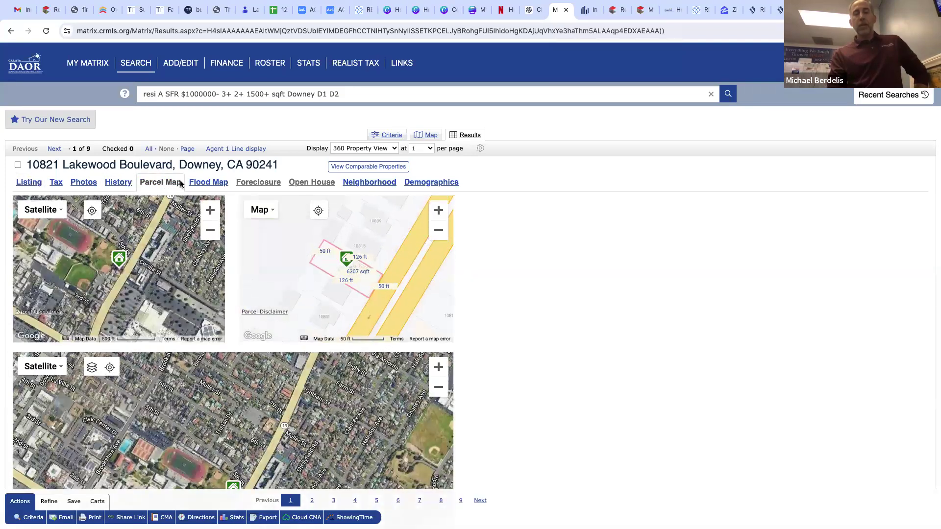
left_click(208, 187)
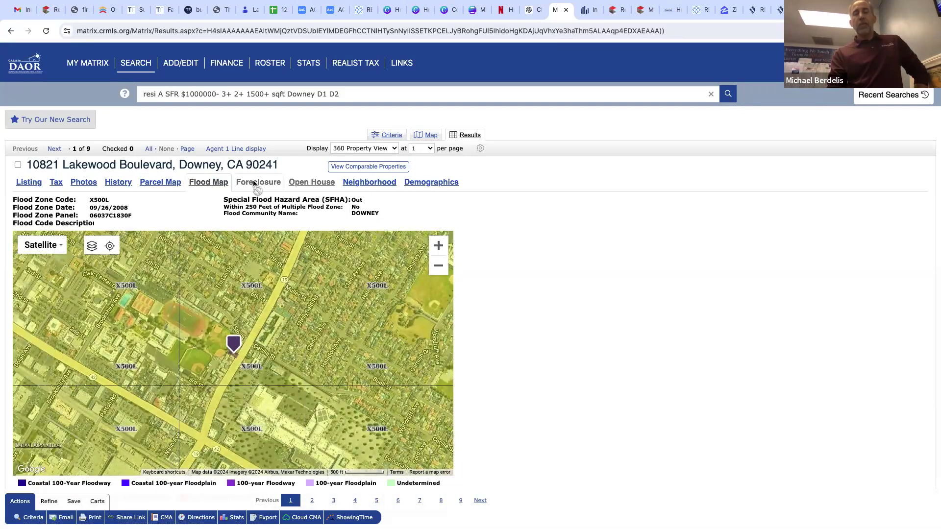
left_click(365, 183)
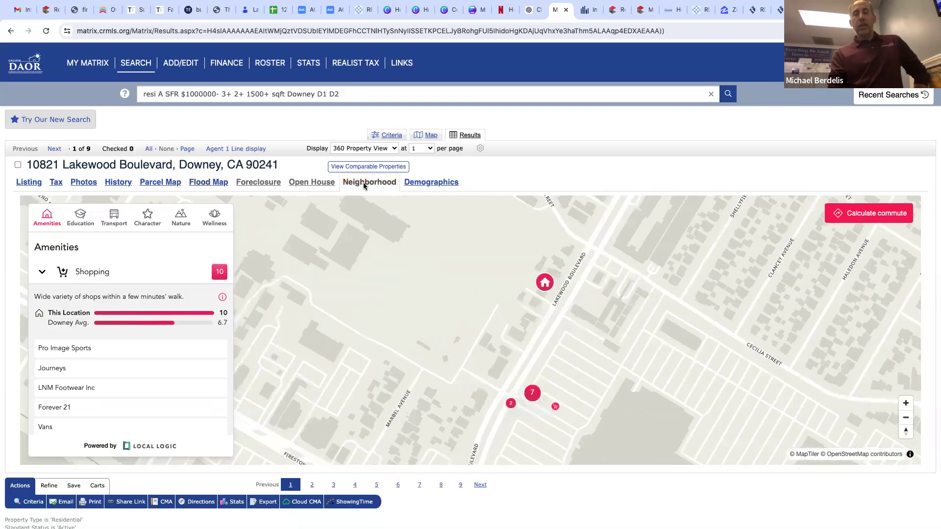
left_click(411, 184)
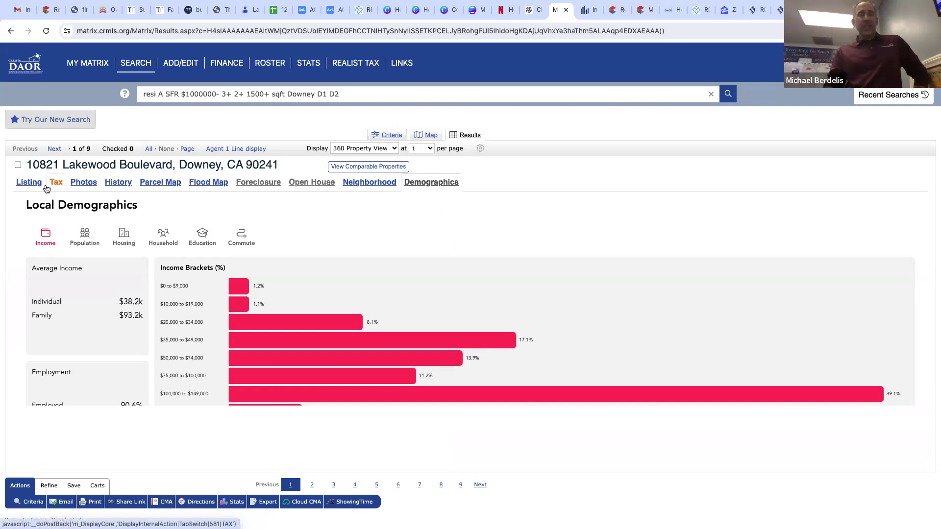
left_click(30, 182)
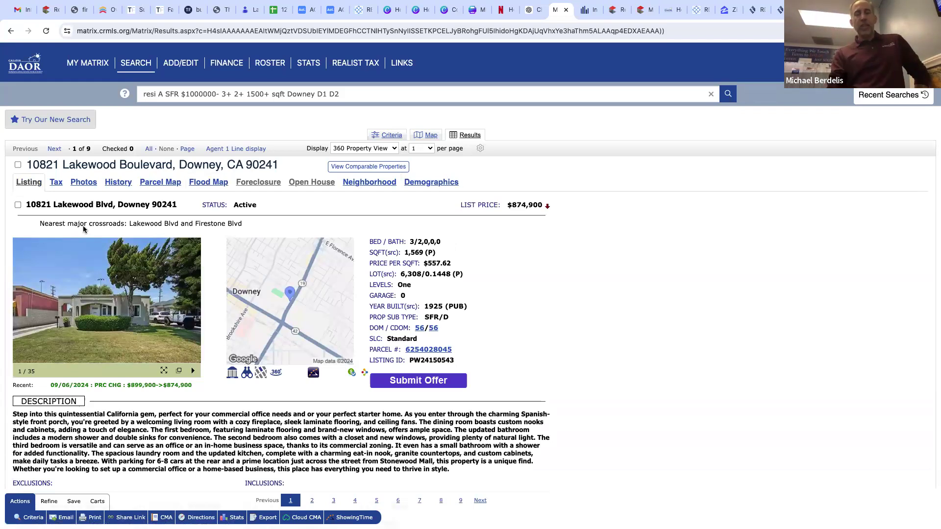
left_click(55, 149)
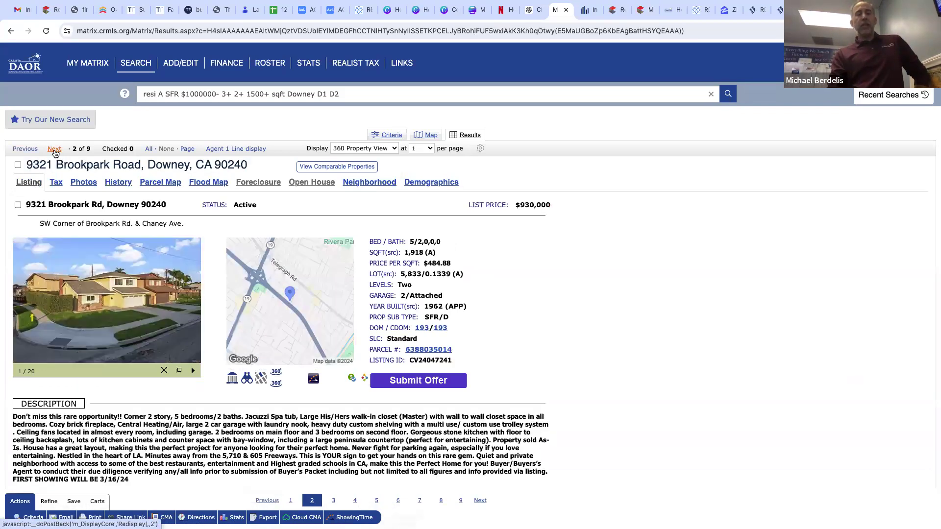
left_click(29, 150)
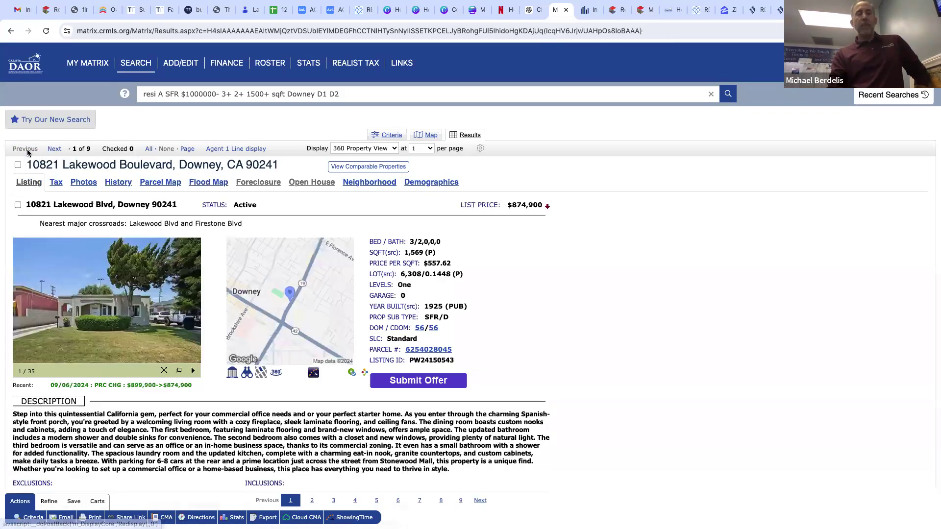
left_click(17, 206)
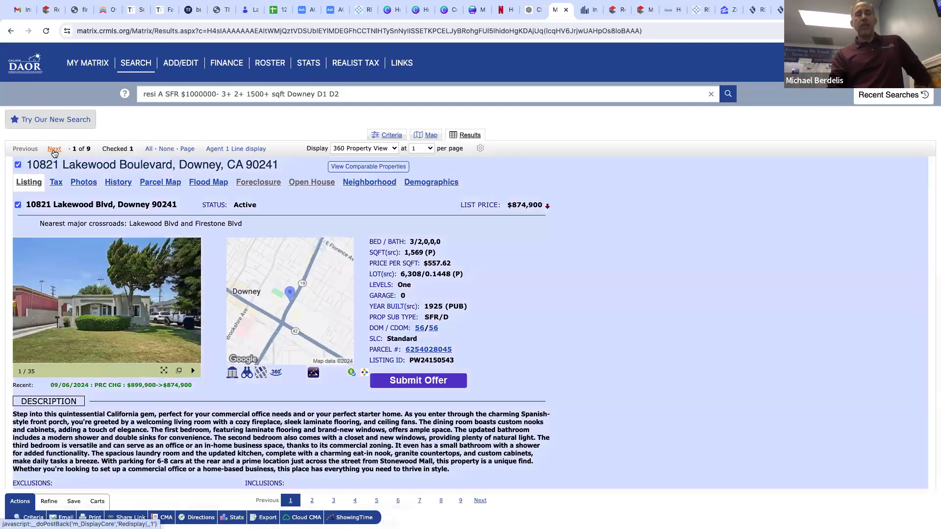
left_click(54, 150)
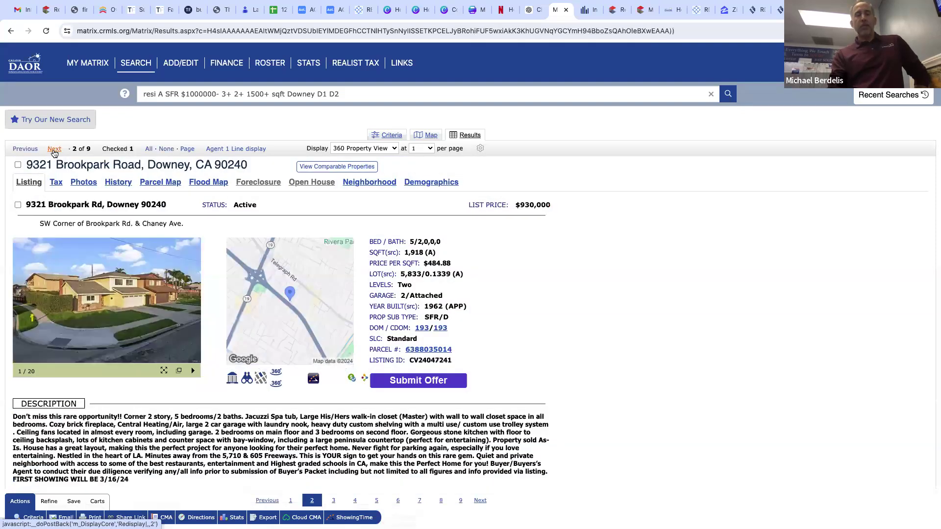
left_click(54, 149)
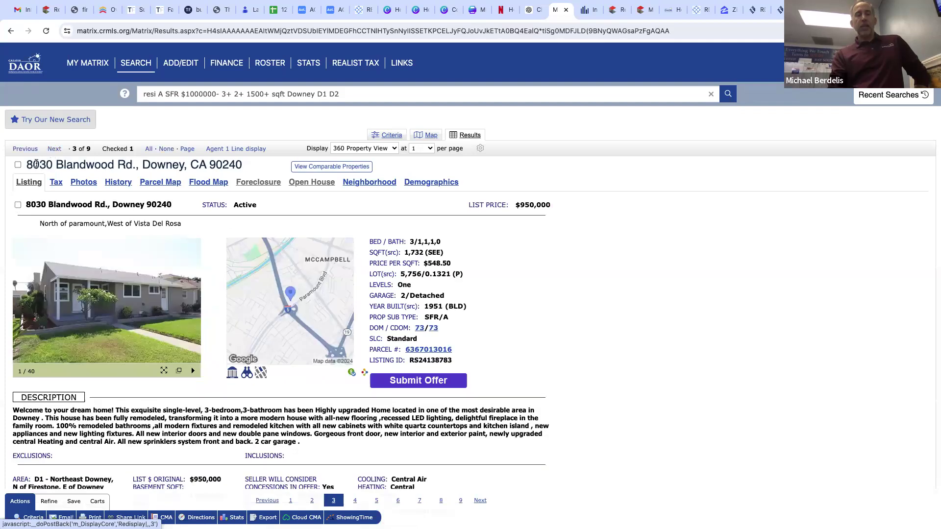
left_click(53, 150)
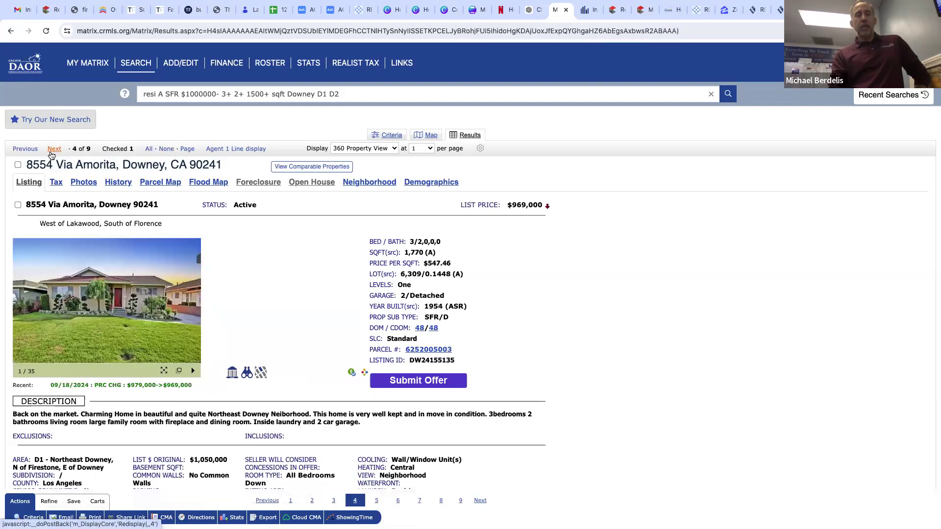
left_click(18, 165)
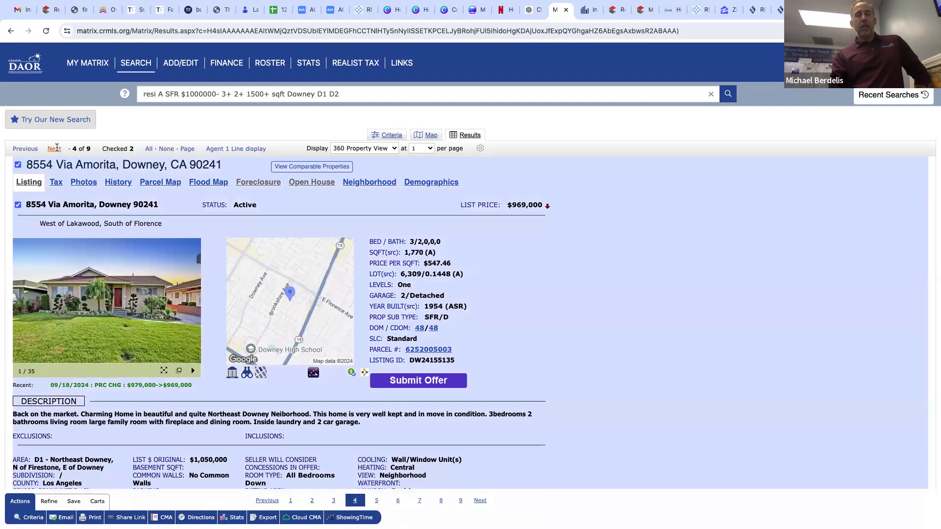
left_click(54, 149)
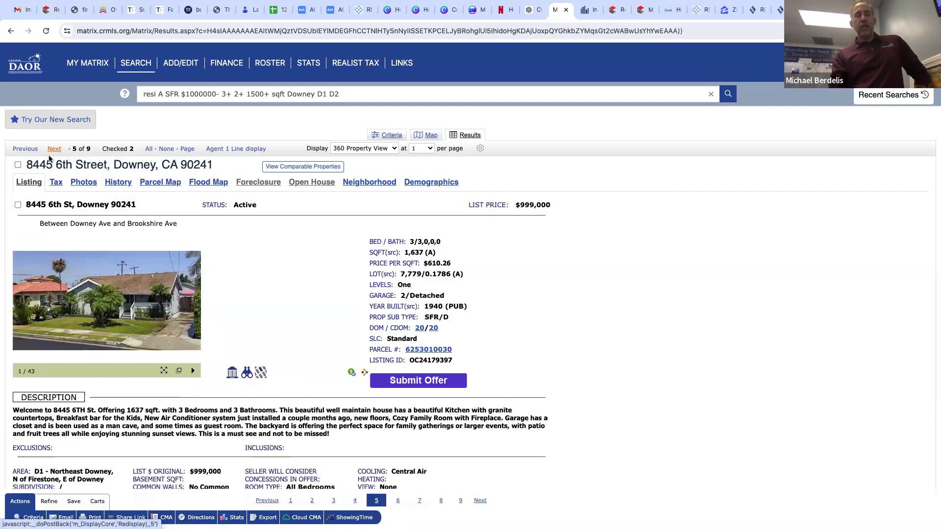
left_click(18, 166)
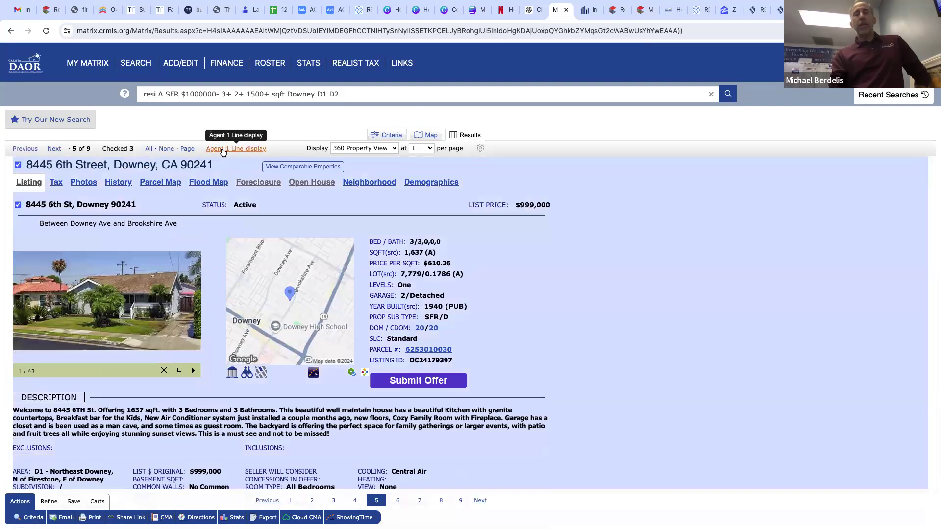
Step: Cancel the Email 3 Listings form and bring up the Print 3 Listings options instead
left_click(222, 149)
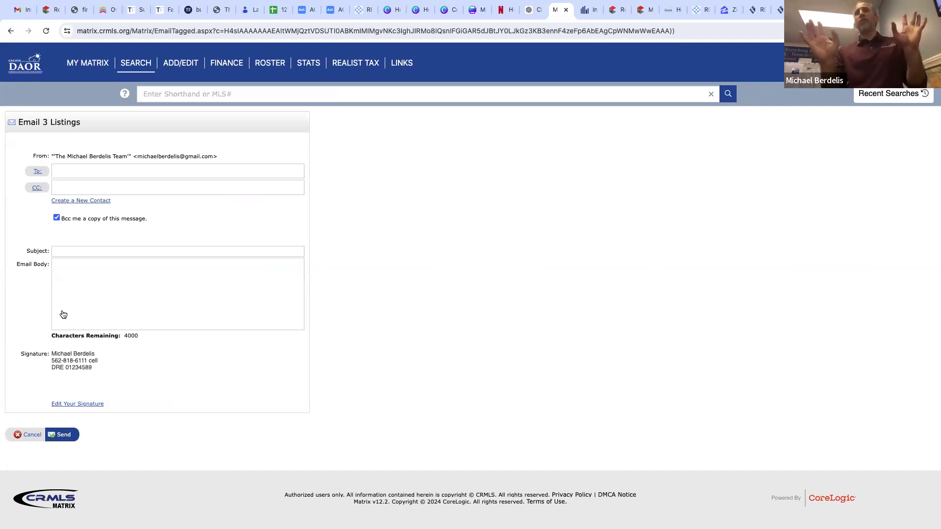
left_click(34, 436)
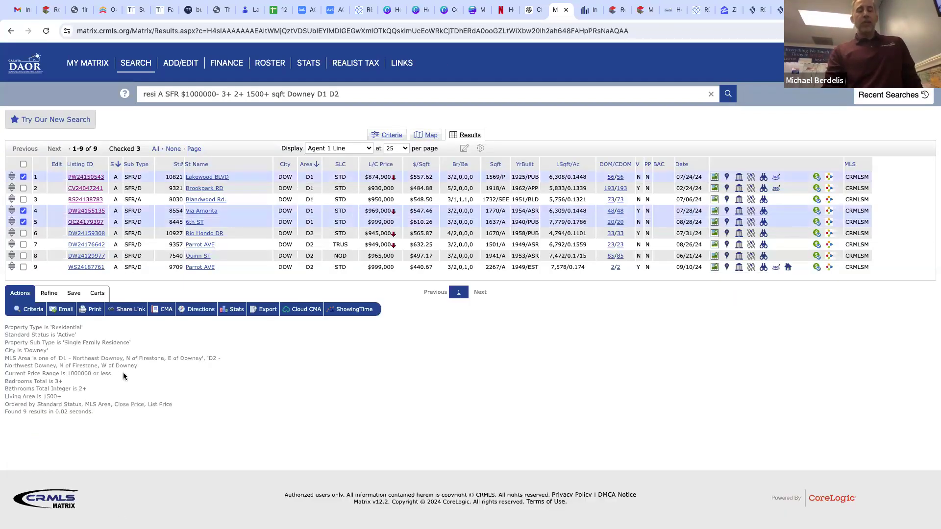
left_click(92, 310)
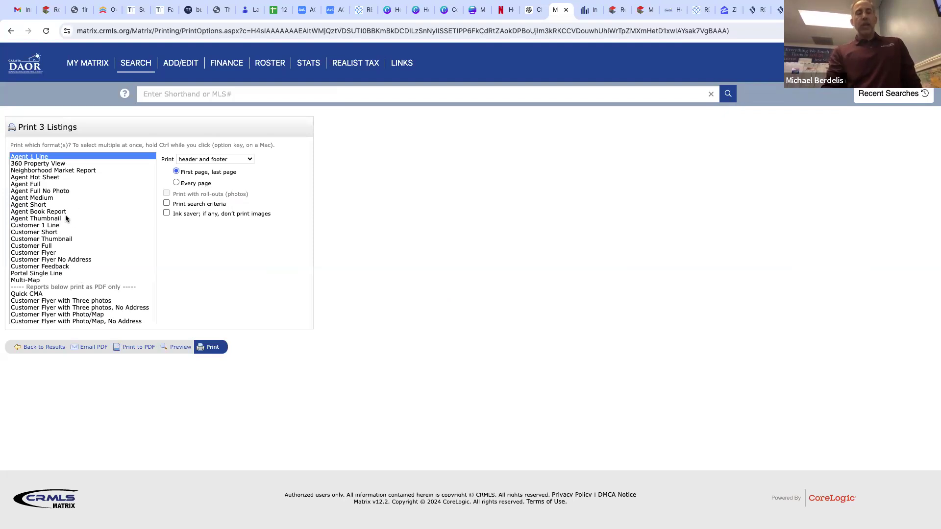
Step: Select Agent Full plus Multi-Map as the print formats for the three listings
left_click(58, 184)
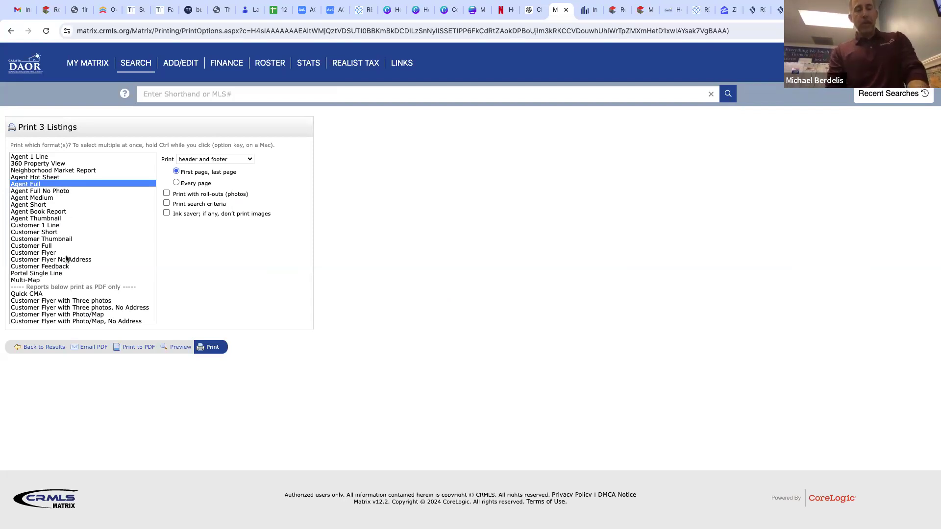
left_click(55, 281, "super")
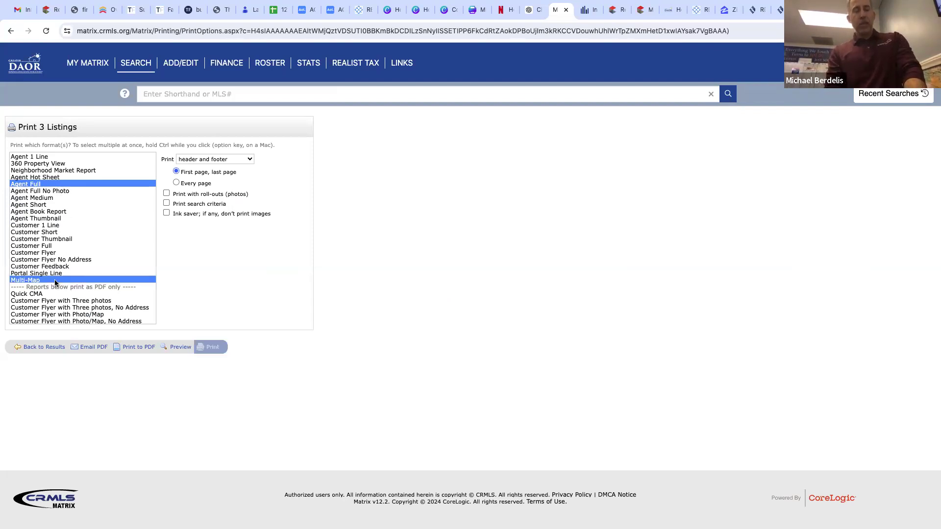
Step: Print the Agent Full and Multi-Map report to PDF, review all 7 pages, then close it
left_click(133, 347)
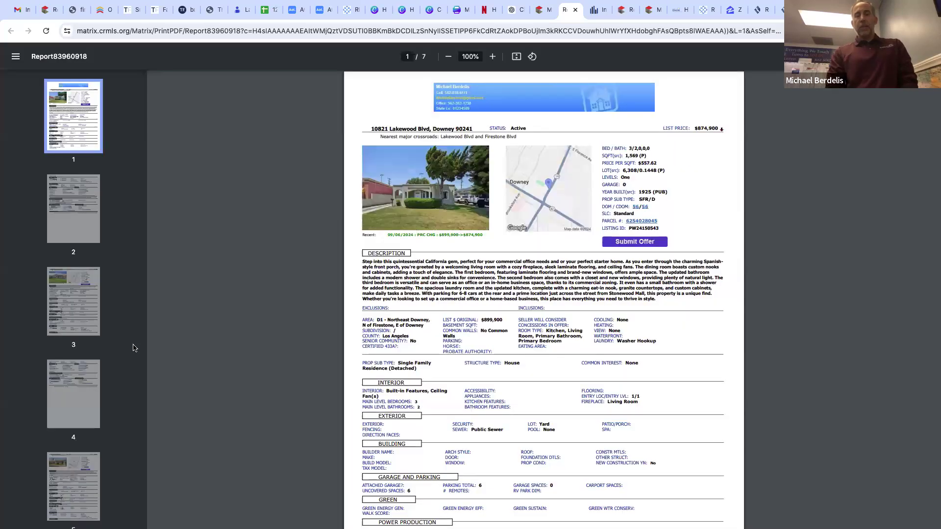
scroll(134, 348, "down", 4)
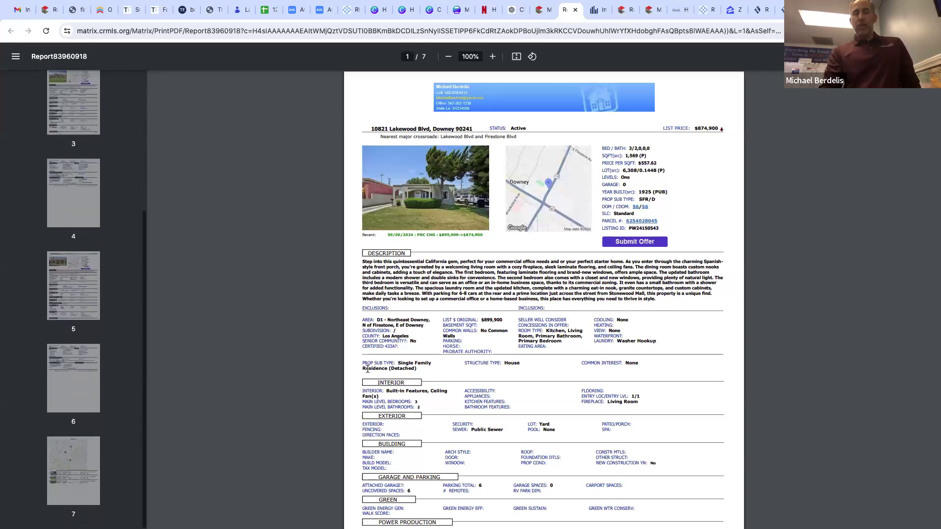
scroll(368, 369, "down", 20)
scroll(367, 369, "down", 20)
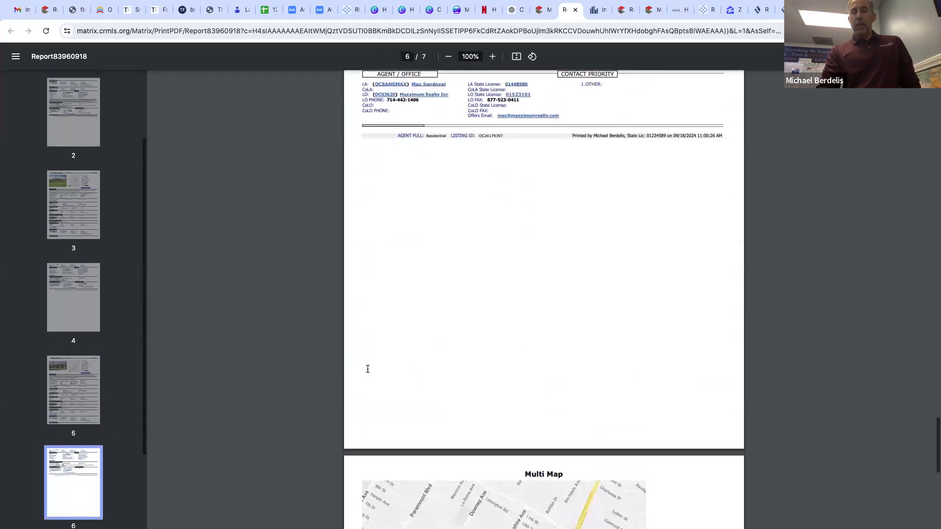
scroll(368, 369, "down", 10)
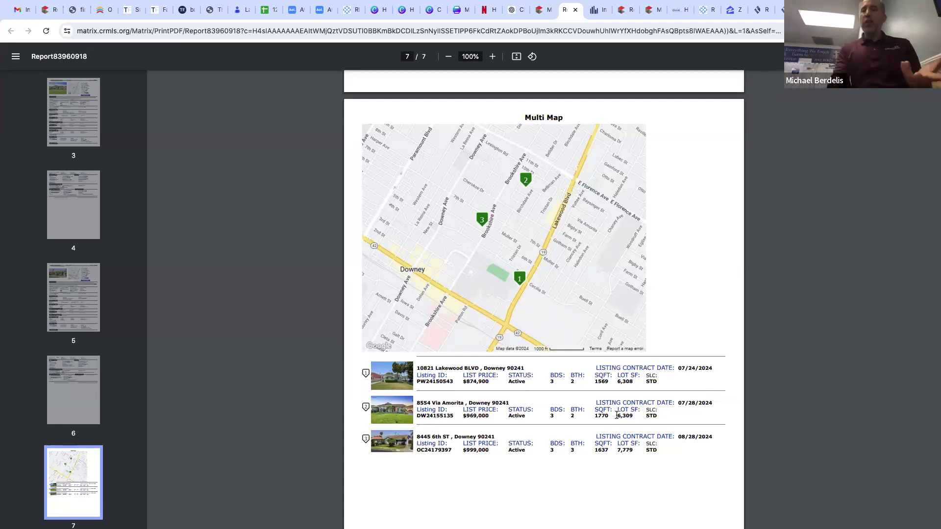
scroll(672, 324, "up", 20)
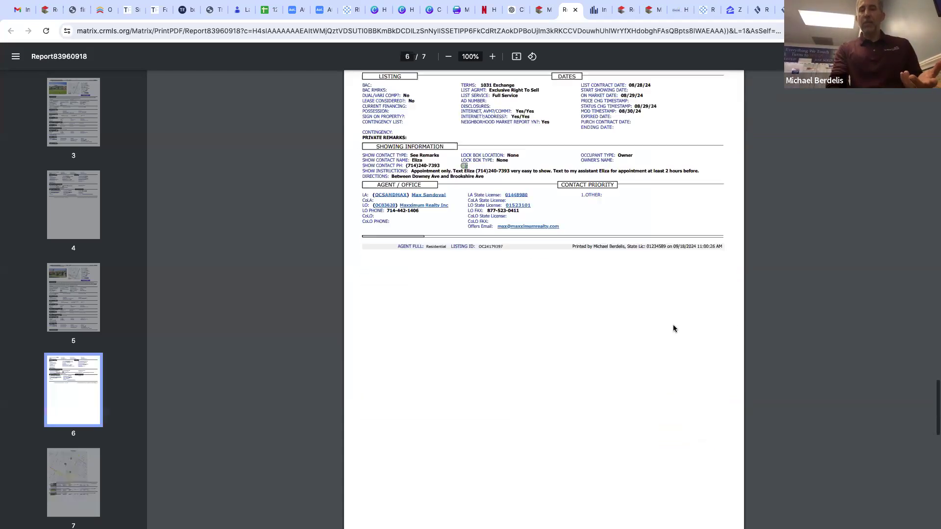
scroll(673, 325, "up", 1)
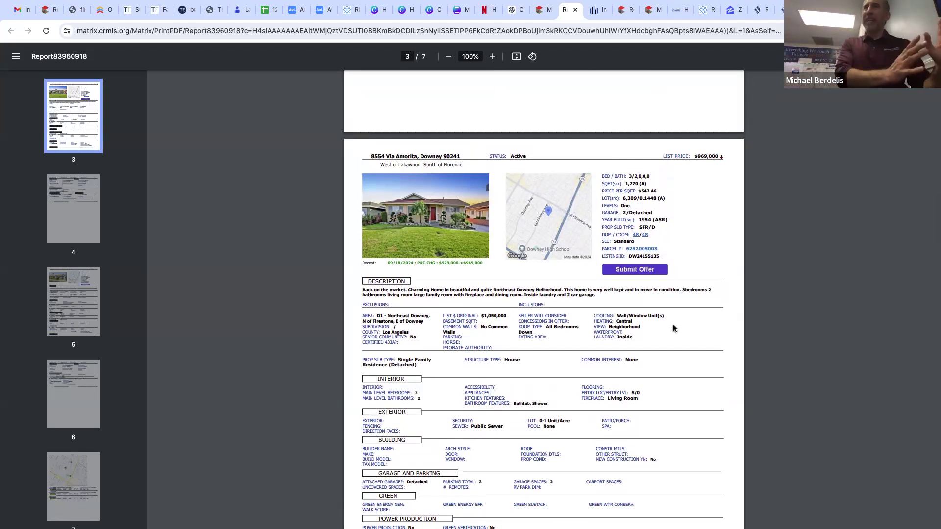
scroll(674, 325, "down", 2)
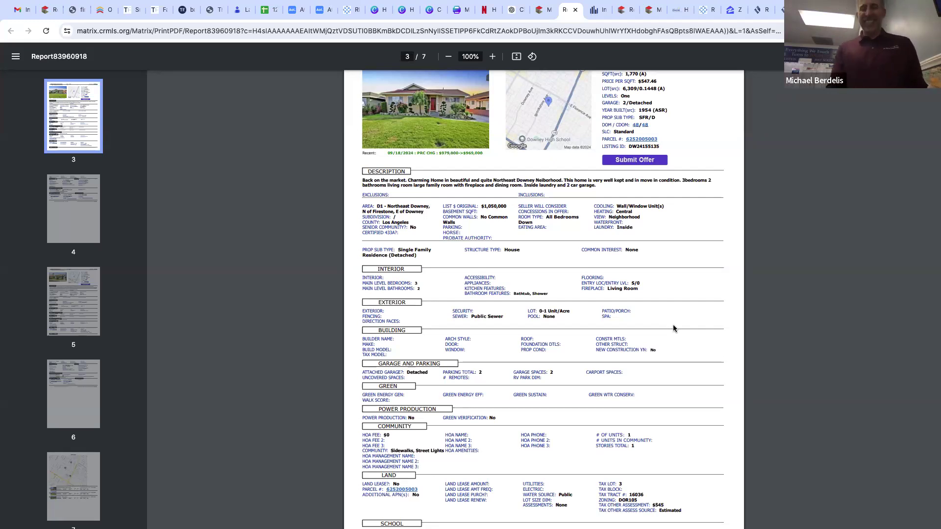
left_click(573, 10)
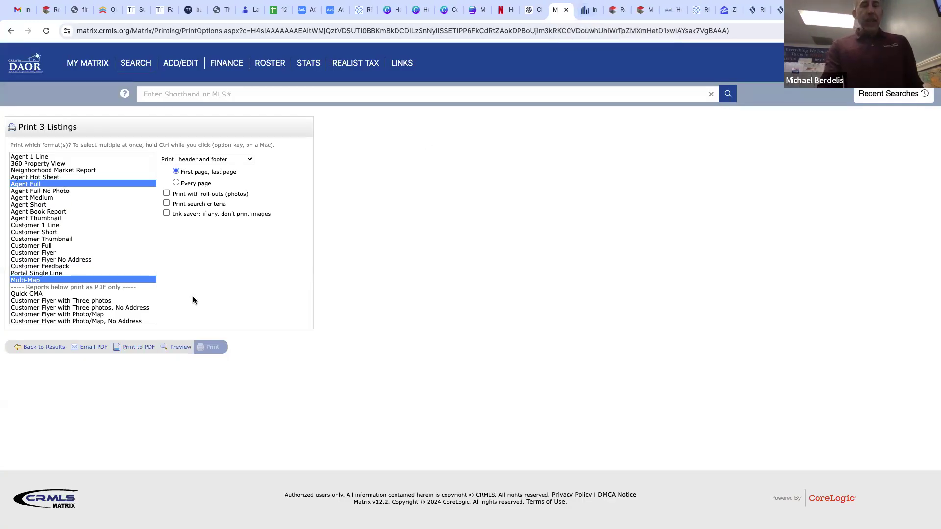
Step: Return from Print 3 Listings to the Downey search results via Back to Results
left_click(38, 349)
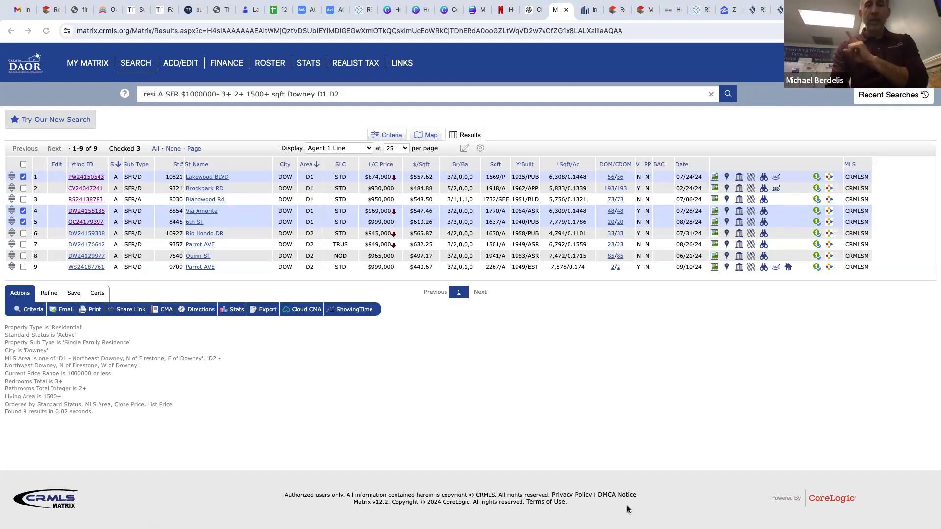
Step: Open driving directions and add a custom start stop at the Florence Ave, Downey address
left_click(201, 309)
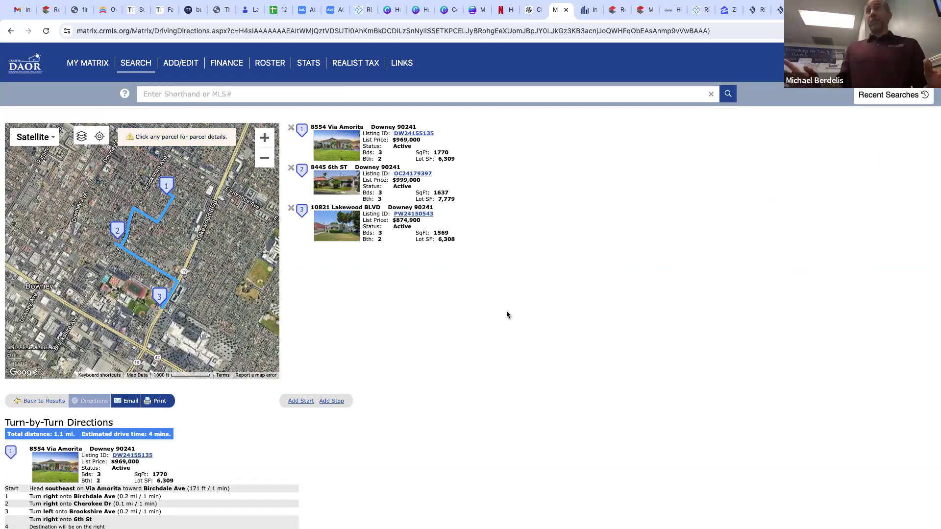
left_click(314, 401)
left_click(373, 167)
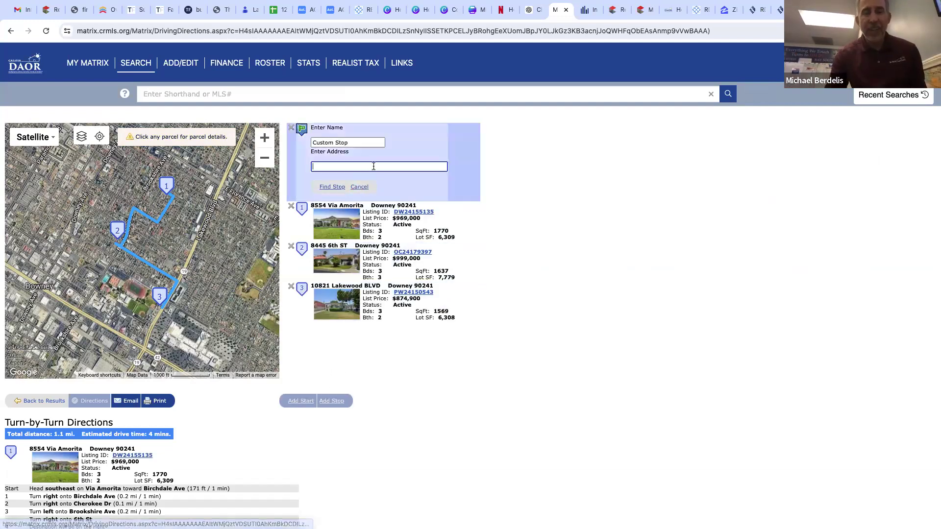
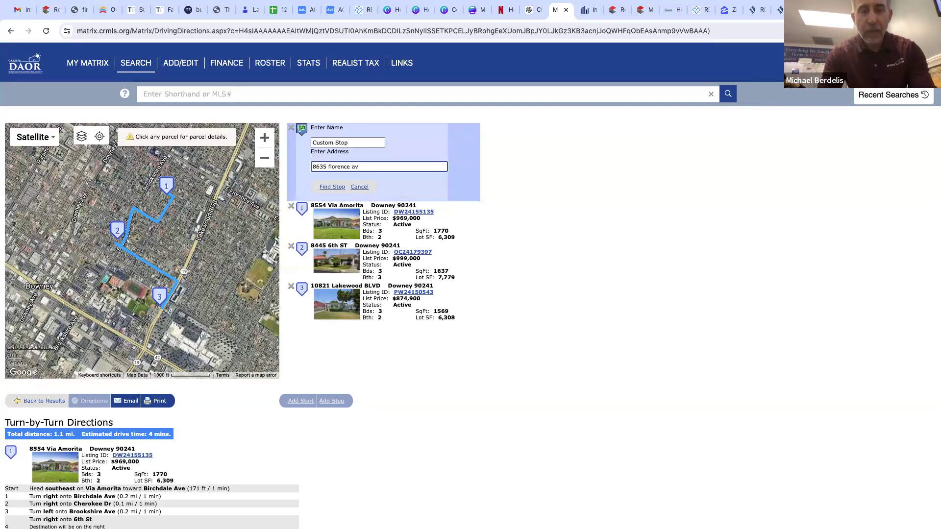
left_click(340, 189)
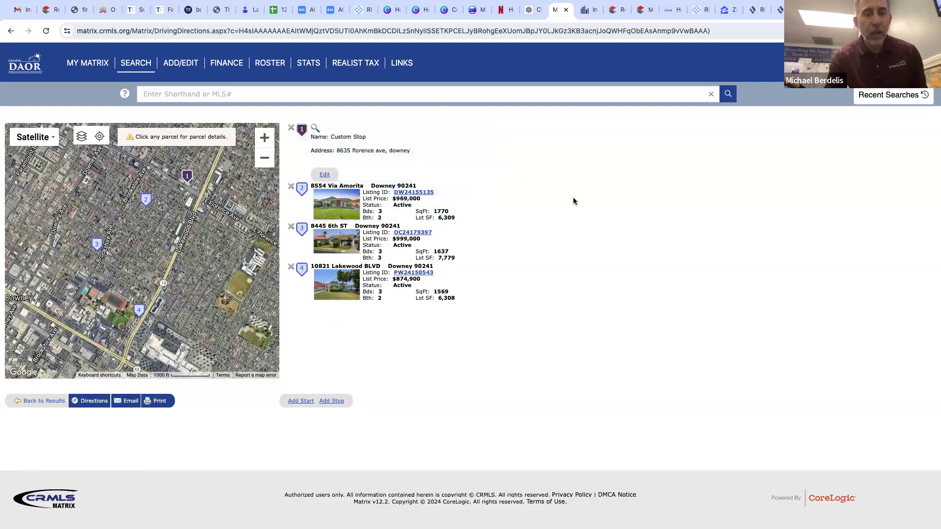
mouse_move(380, 208)
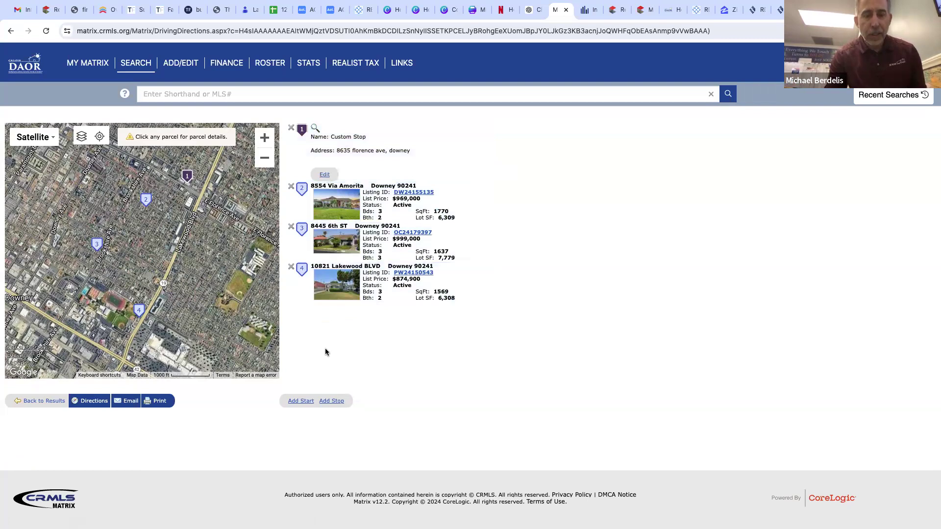
left_click(95, 402)
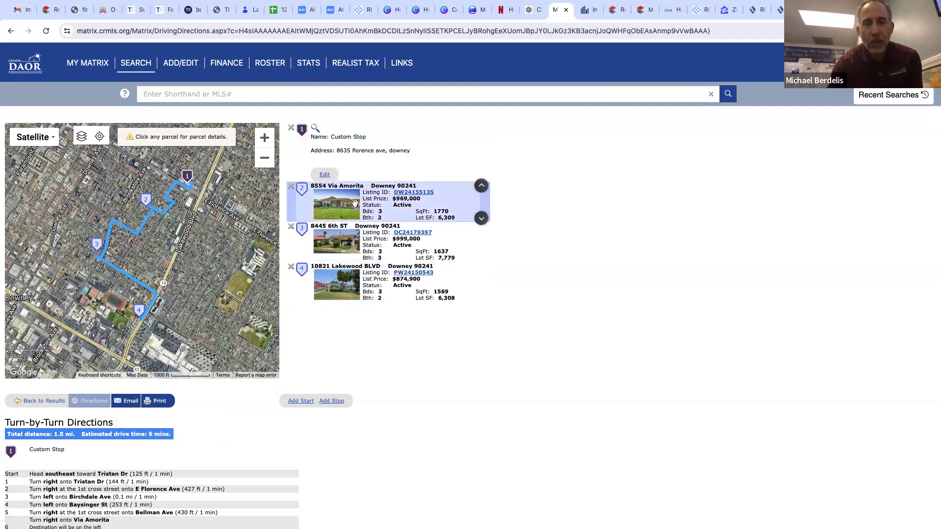
left_click(481, 218)
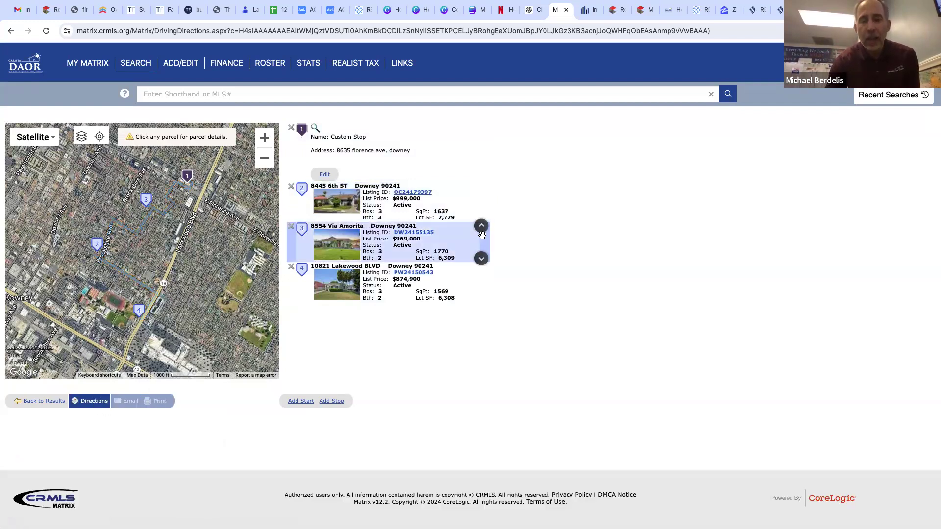
left_click(481, 258)
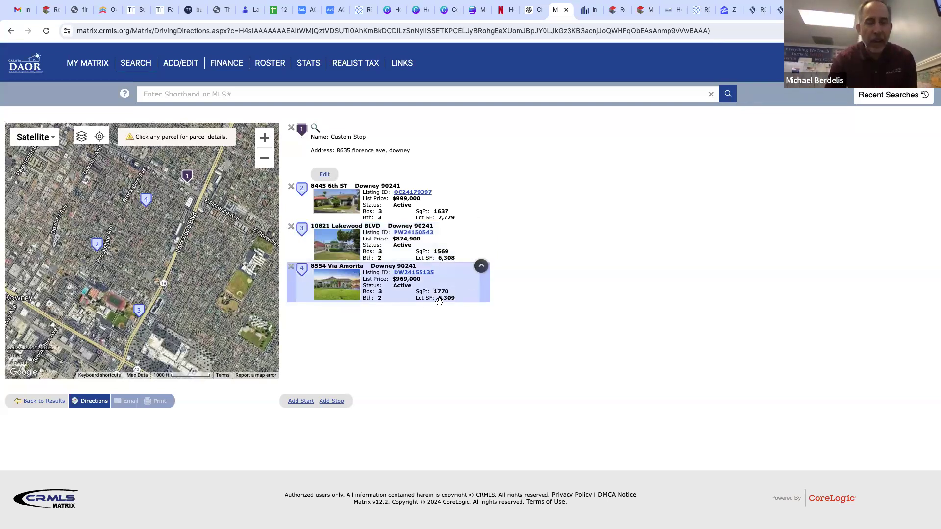
left_click(94, 402)
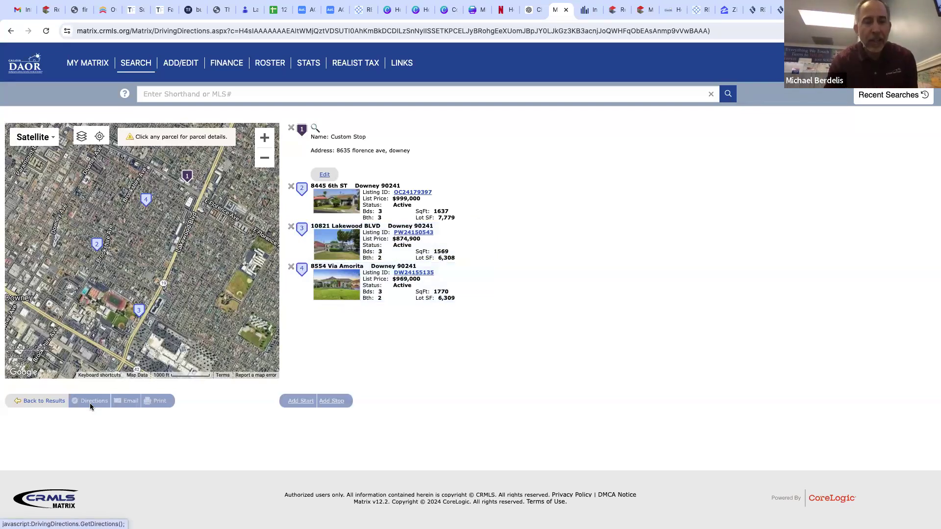
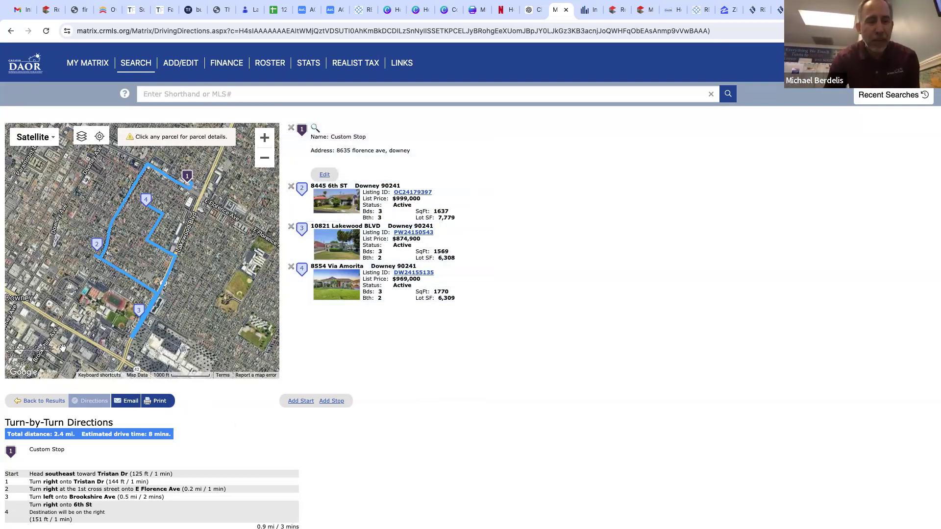
Step: Leave the driving directions and return to the 9-listing Downey results list
left_click(41, 401)
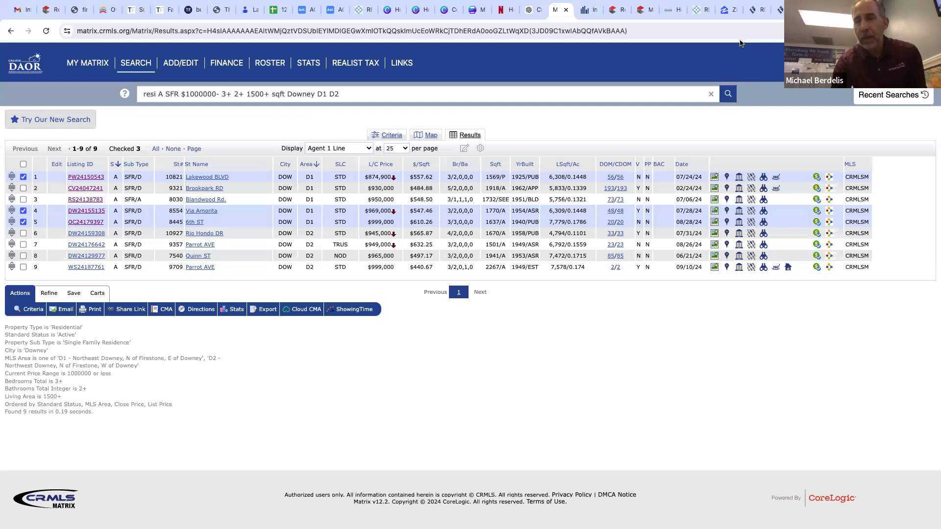
left_click(912, 98)
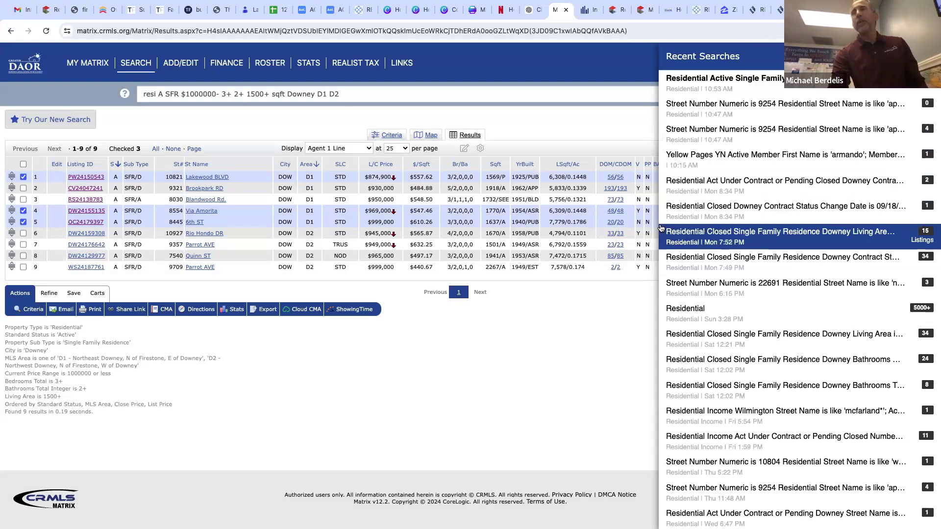
left_click(579, 310)
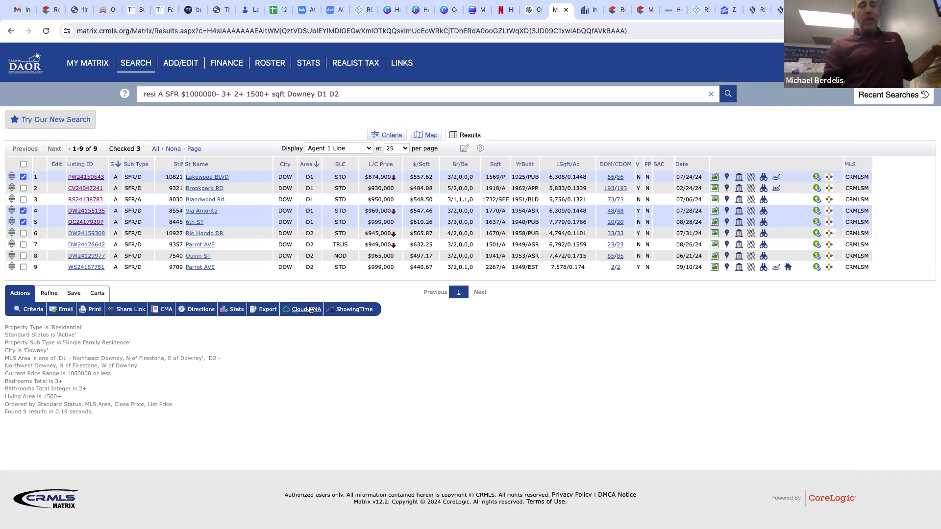
left_click(58, 298)
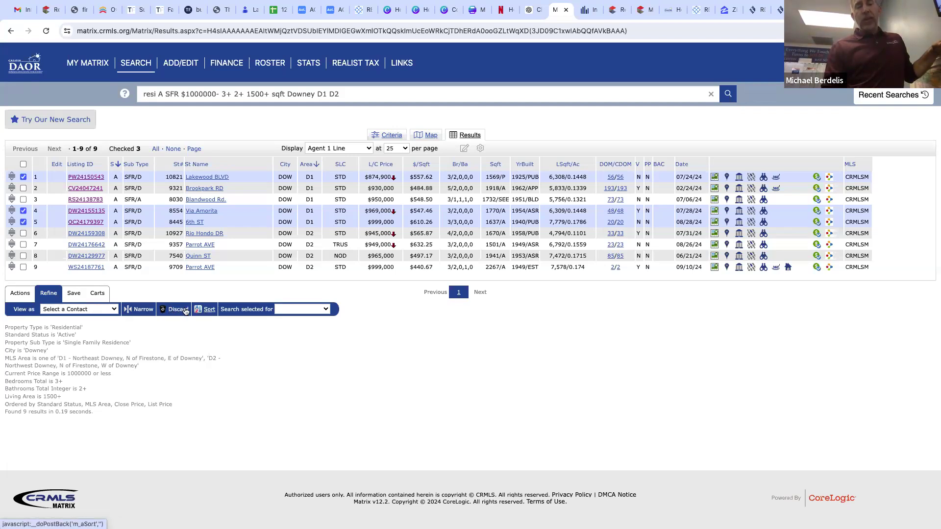
left_click(74, 298)
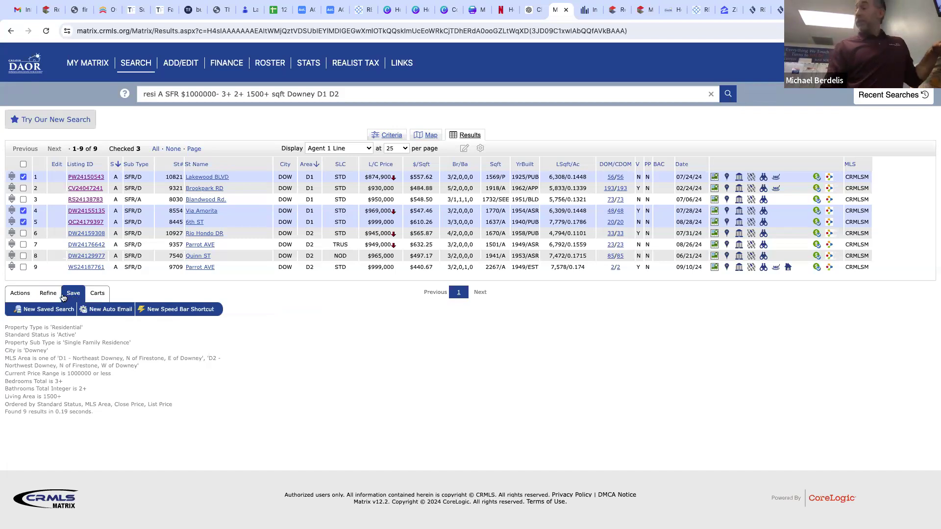
left_click(19, 294)
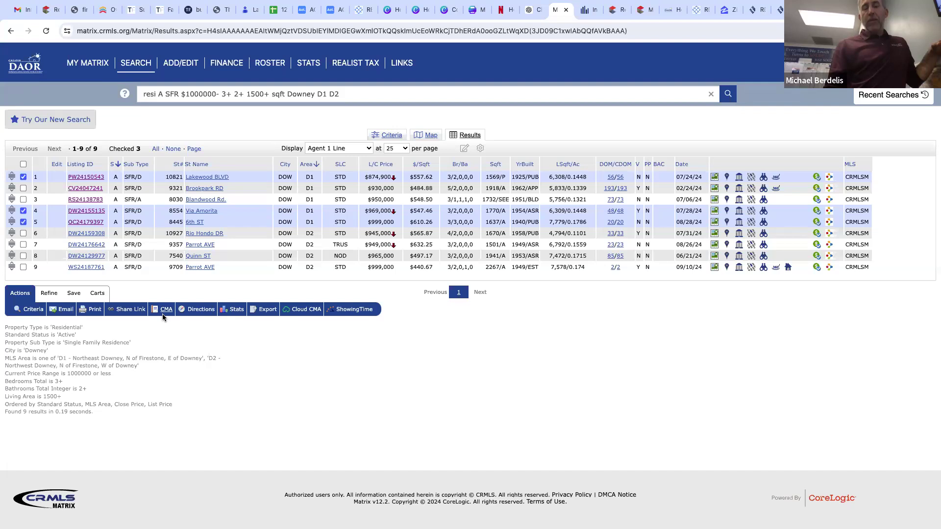
left_click(234, 313)
left_click(256, 326)
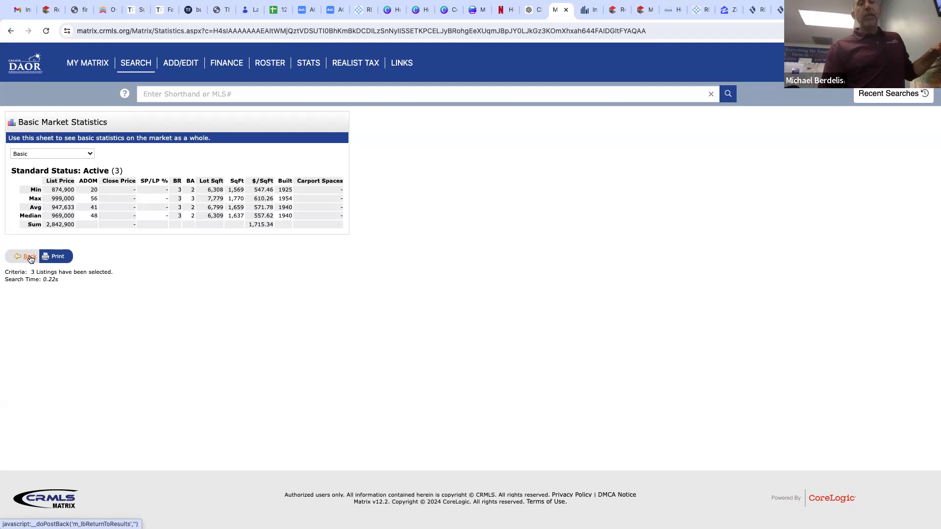
left_click(30, 258)
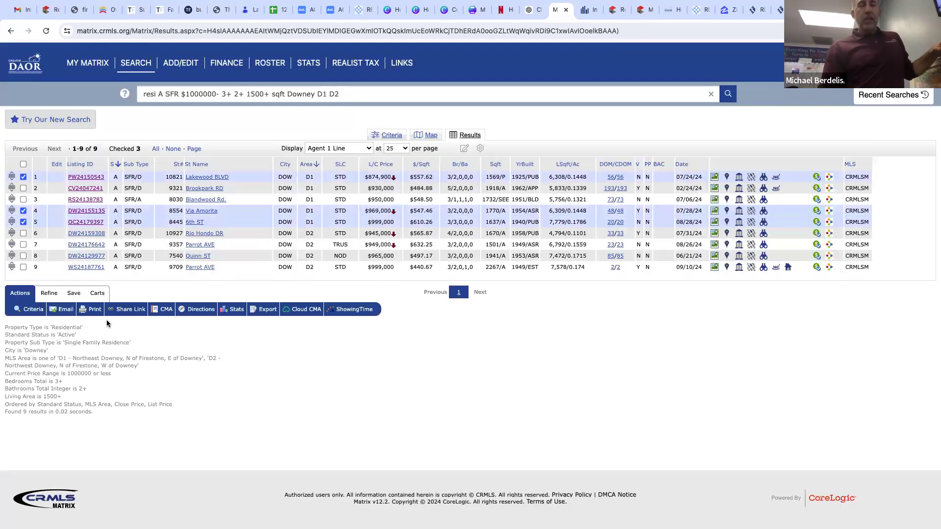
Step: Show the Refine options, then the Save options beneath the results grid
left_click(53, 293)
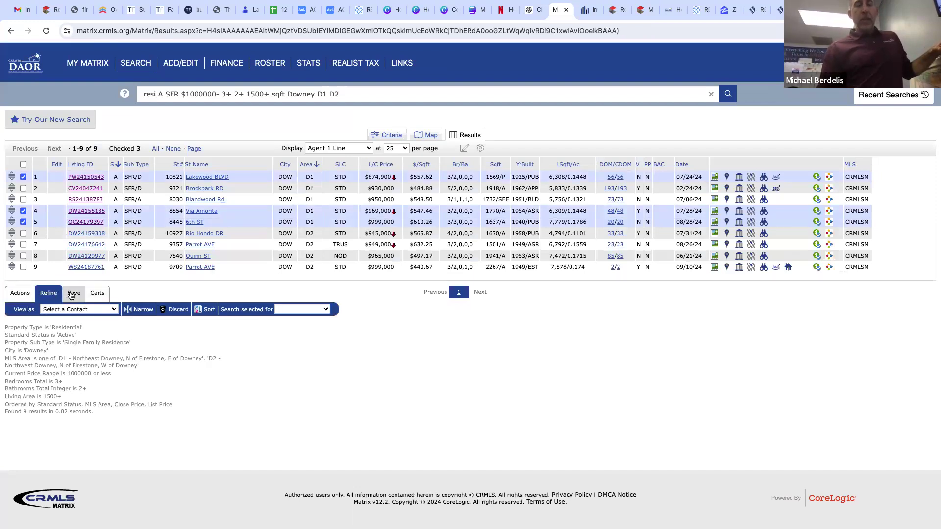
left_click(74, 294)
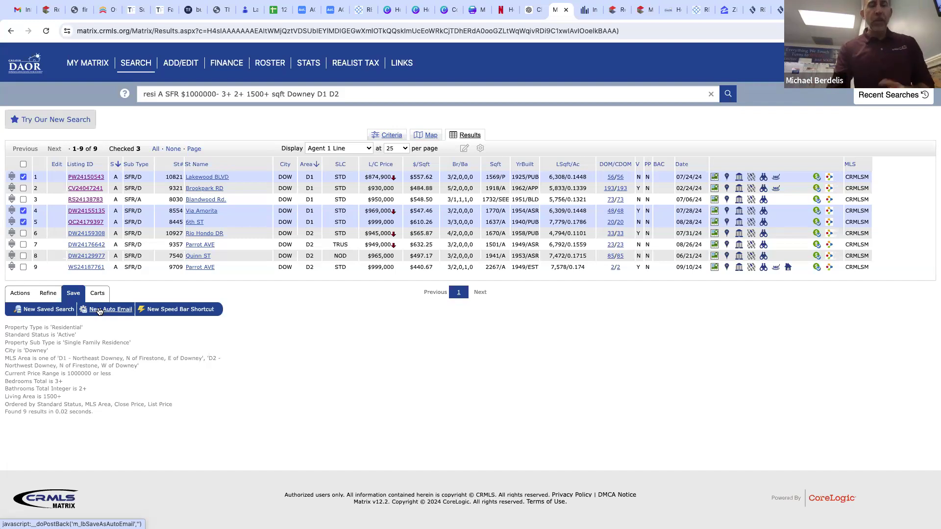
Step: Start a new auto email to your own contact with subject 'New Listings in North Dowey'
left_click(99, 310)
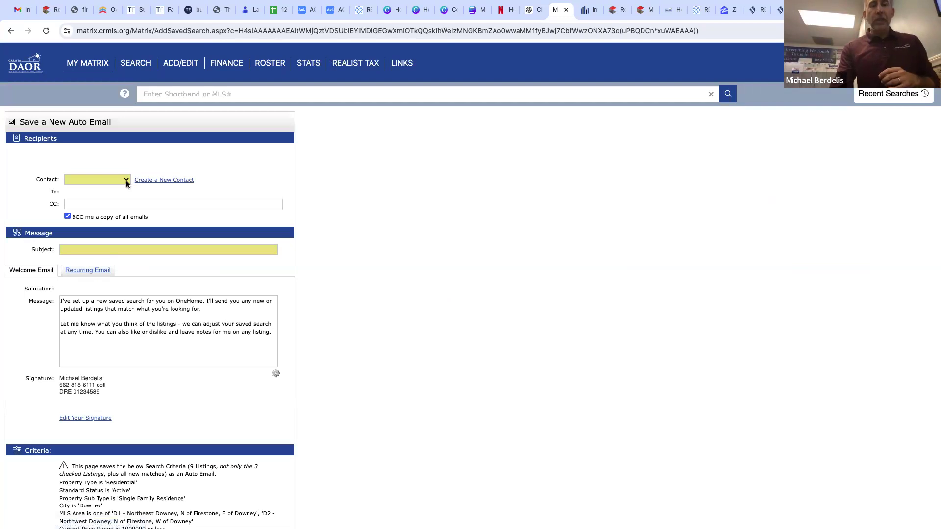
left_click(147, 182)
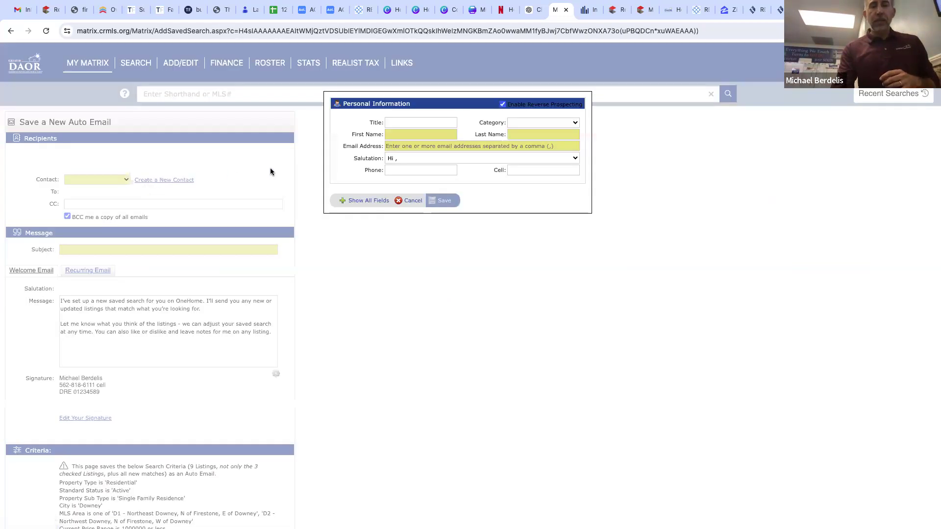
left_click(412, 201)
left_click(126, 179)
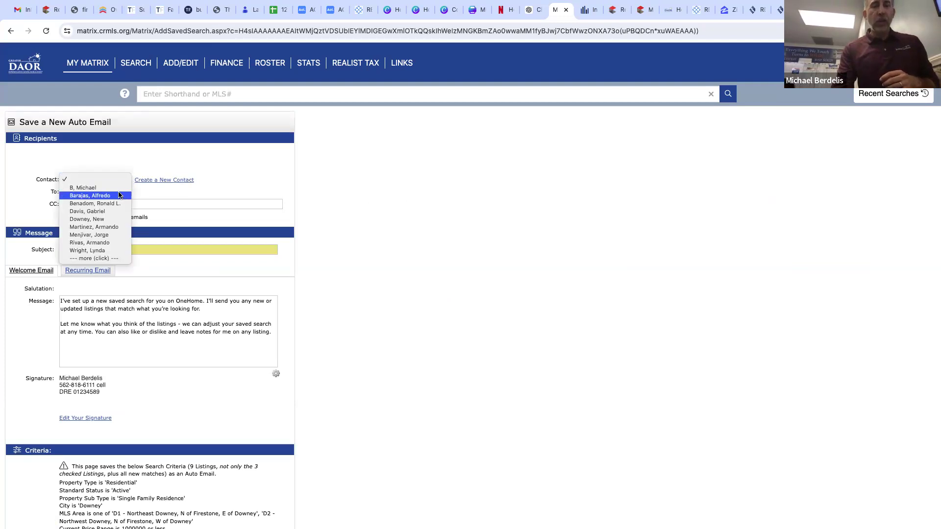
left_click(117, 221)
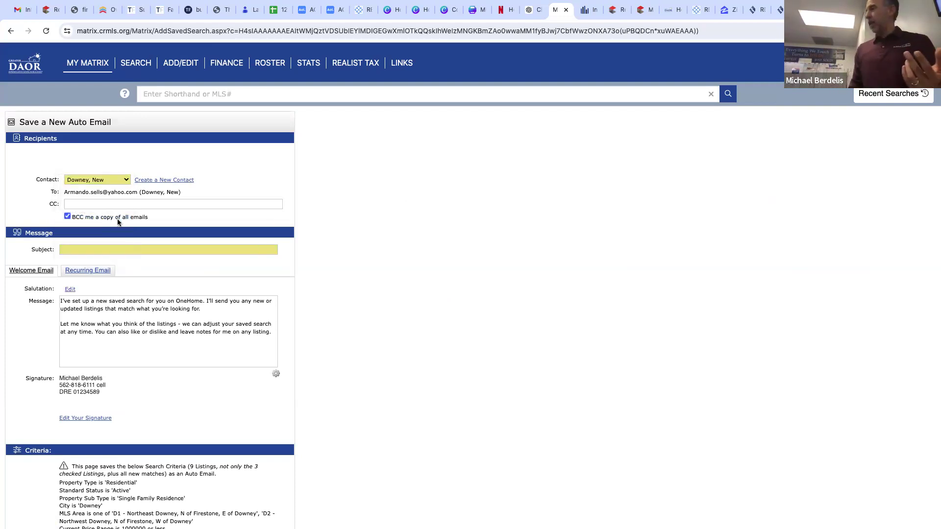
left_click(125, 180)
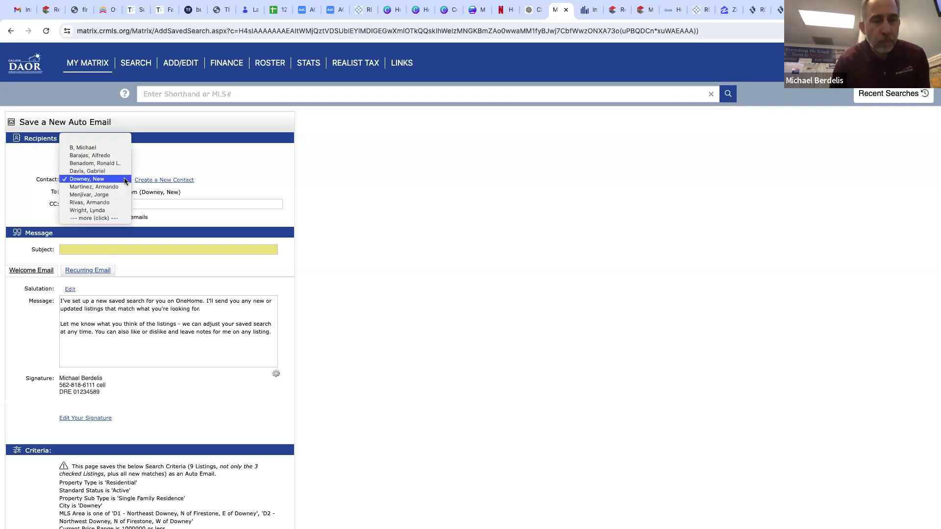
left_click(112, 148)
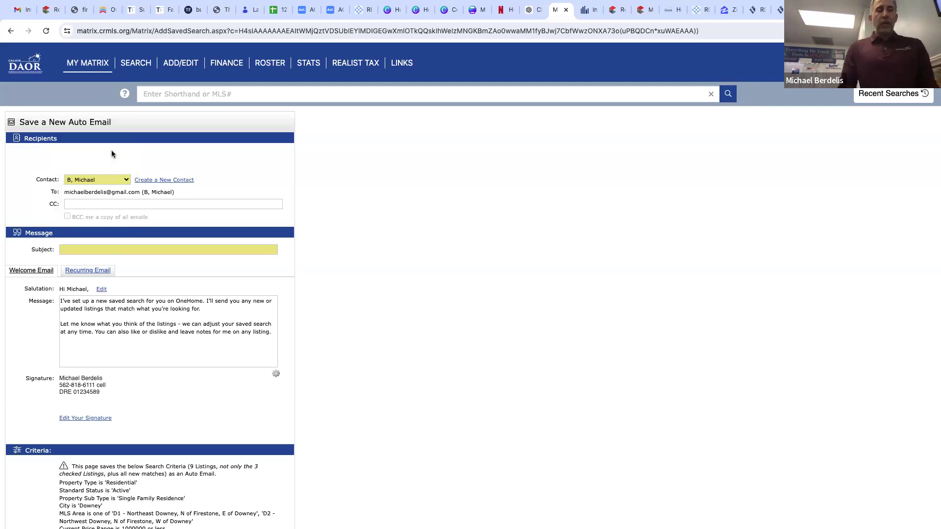
left_click(98, 250)
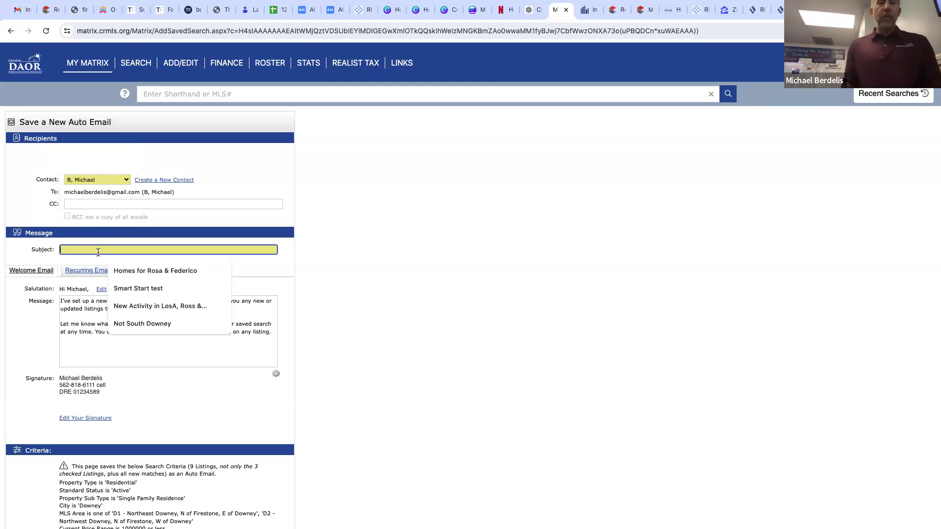
type("New ")
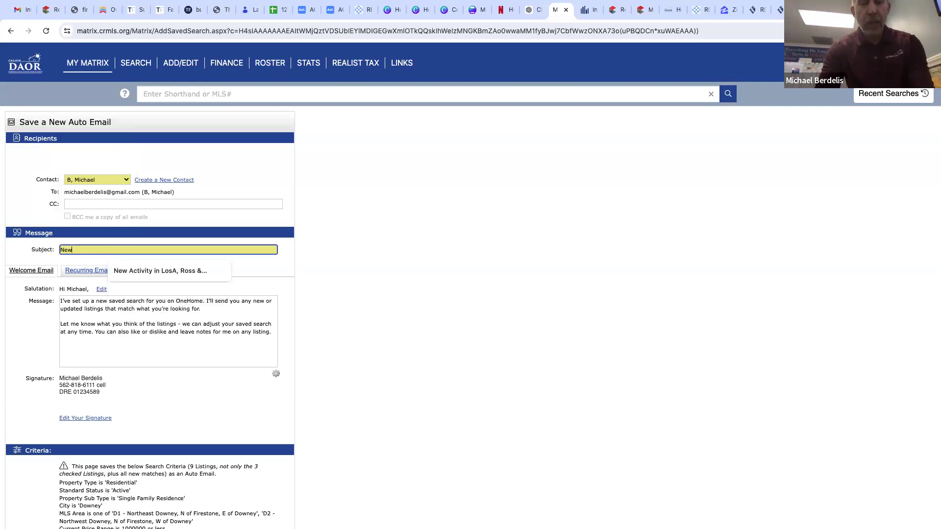
type("Listings")
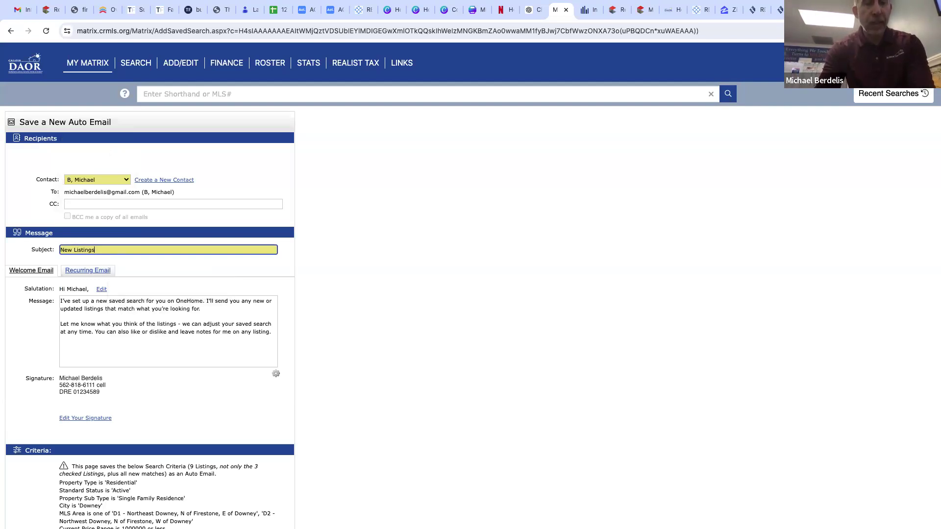
type(" in North ")
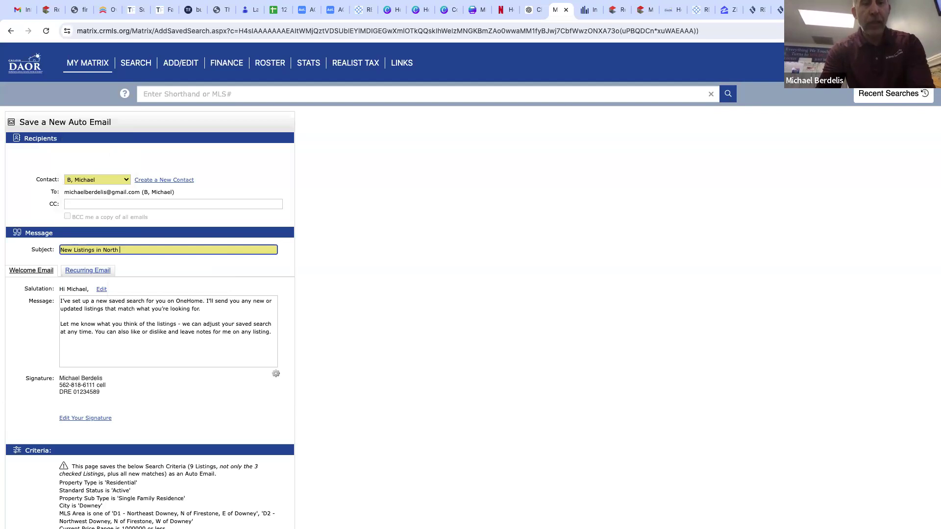
type("Dowey")
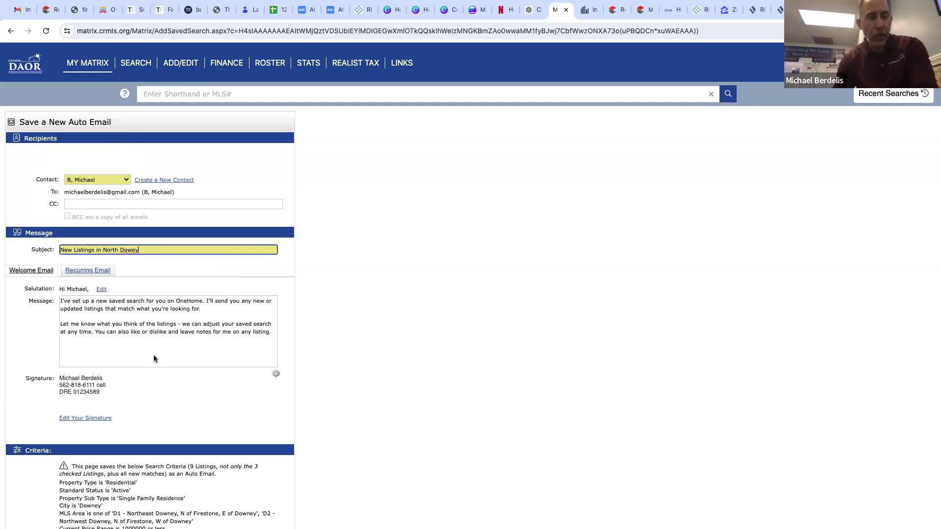
Step: Change the auto email schedule from daily to ASAP
scroll(153, 359, "down", 2)
scroll(153, 359, "down", 5)
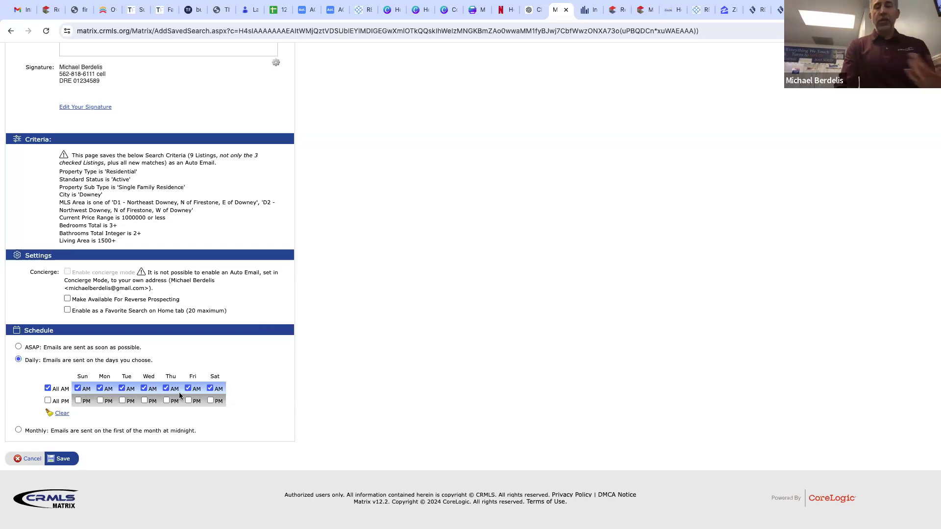
left_click(19, 347)
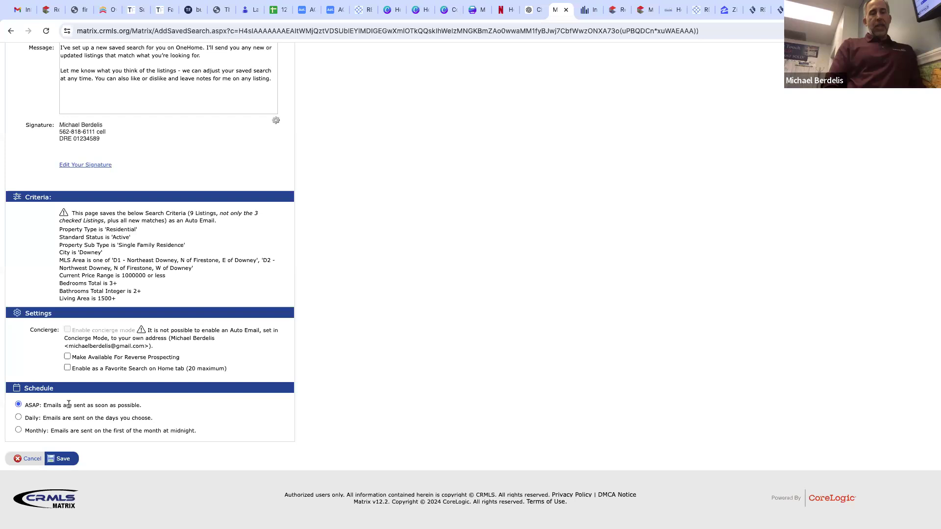
scroll(69, 404, "up", 5)
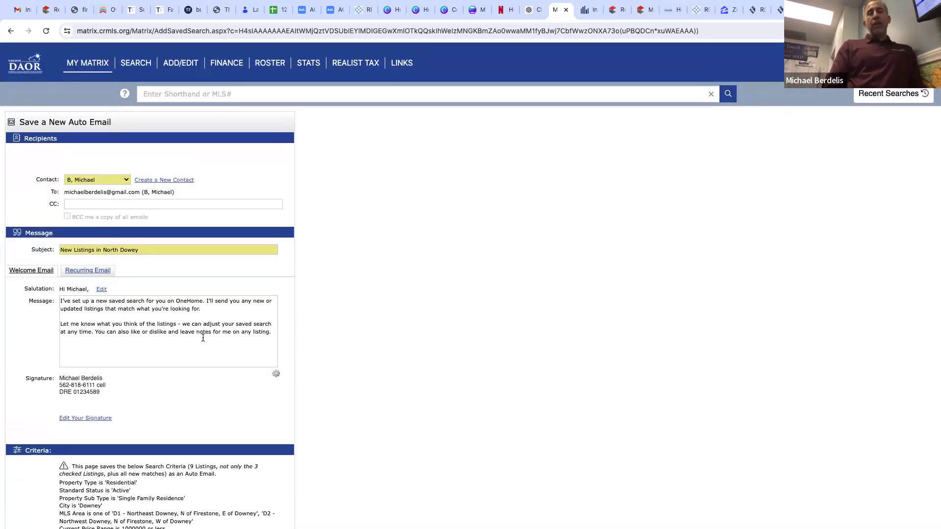
Step: Review the recurring message text on the auto email form, then list the available contacts
left_click(96, 271)
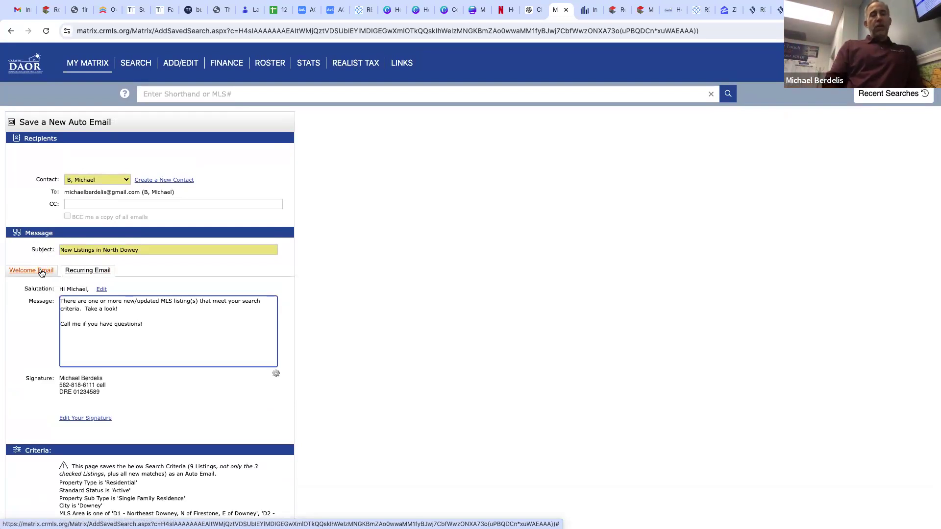
scroll(326, 349, "down", 5)
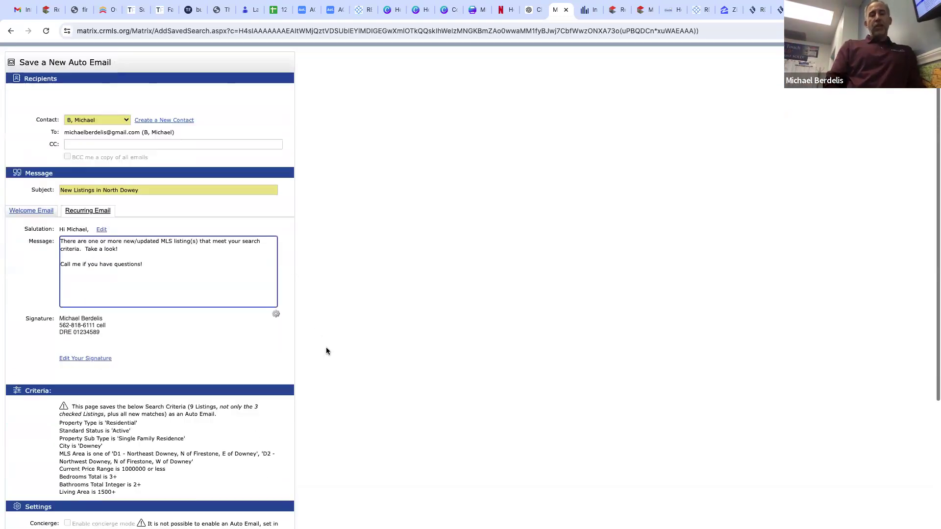
scroll(326, 351, "up", 5)
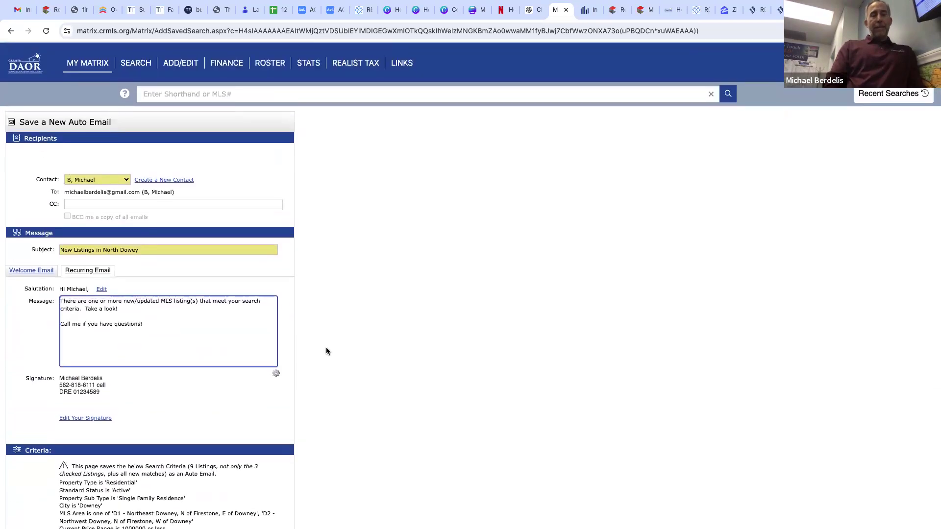
left_click(67, 218)
scroll(340, 339, "down", 4)
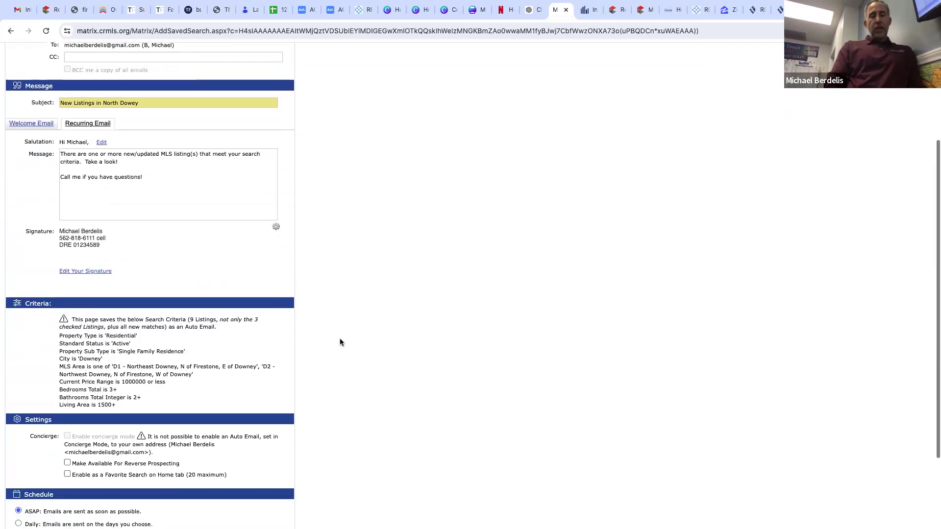
scroll(340, 342, "down", 1)
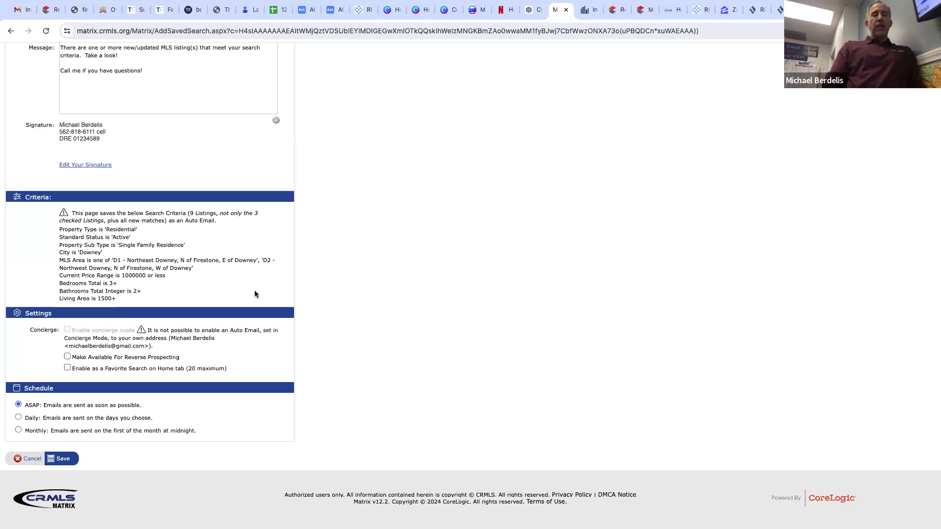
scroll(254, 293, "up", 5)
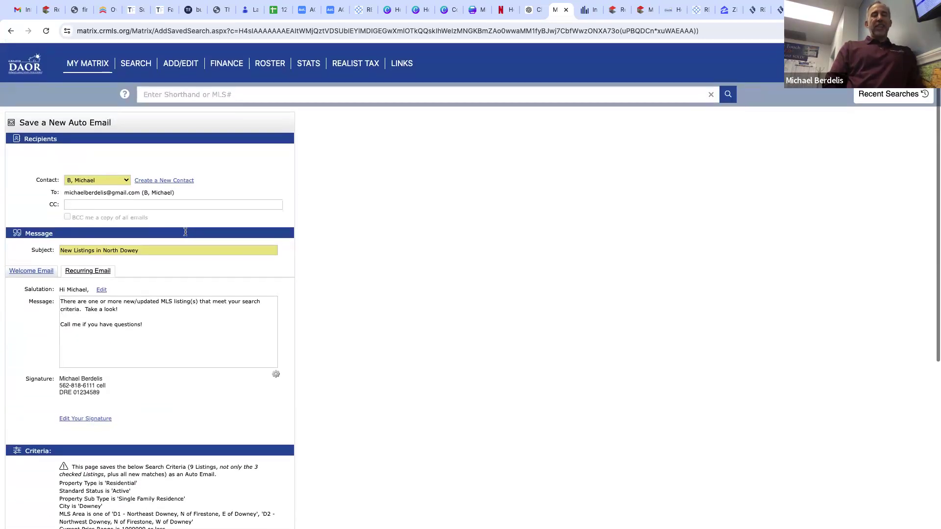
left_click(126, 179)
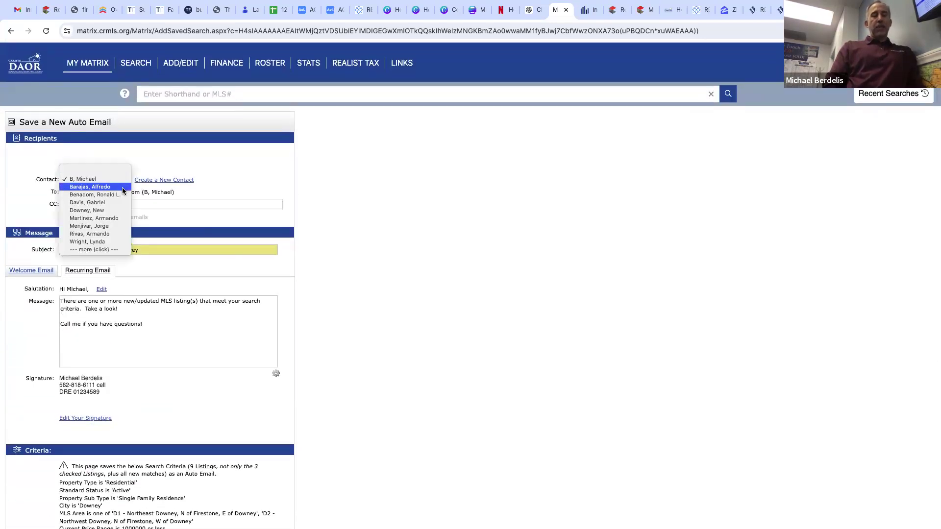
Step: Address the auto email to a client contact and toggle concierge mode on, then off
left_click(118, 186)
scroll(331, 391, "down", 5)
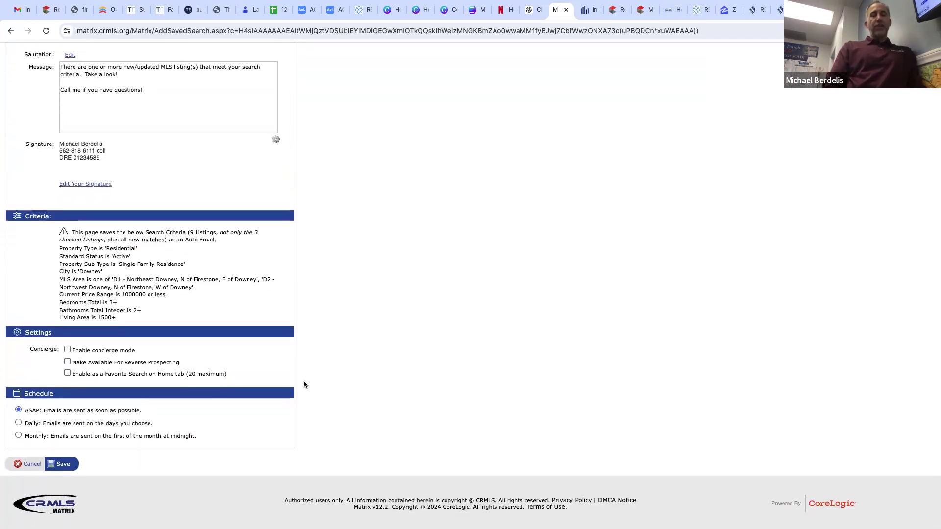
left_click(72, 351)
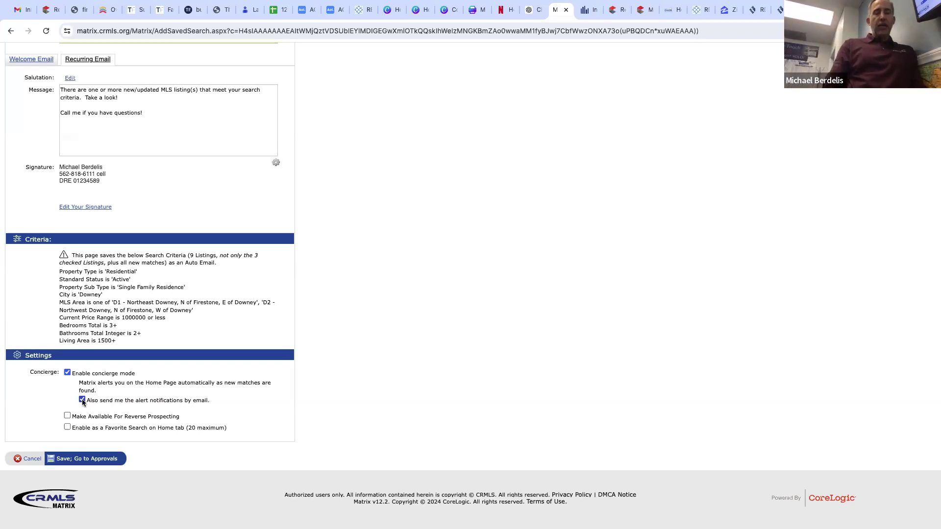
left_click(67, 373)
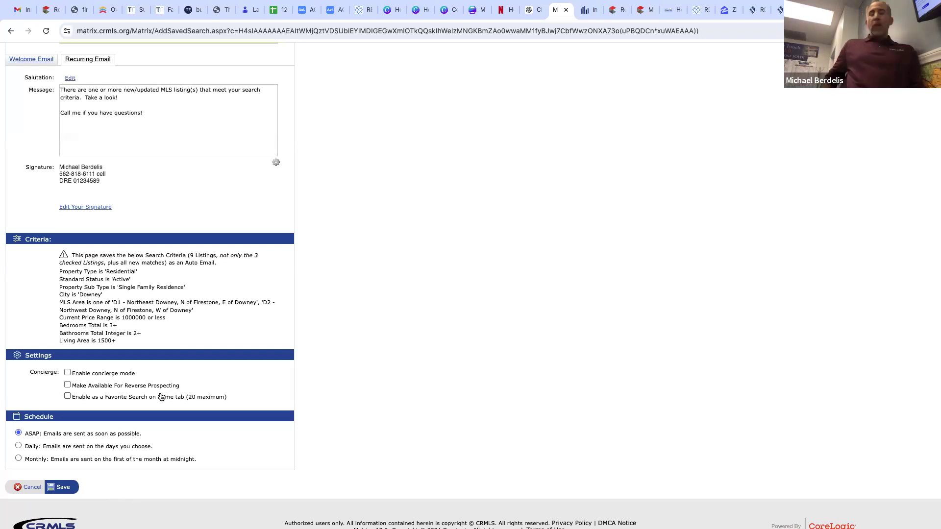
Step: Cancel the auto email without saving, returning to the results list
scroll(161, 396, "up", 2)
scroll(161, 397, "up", 2)
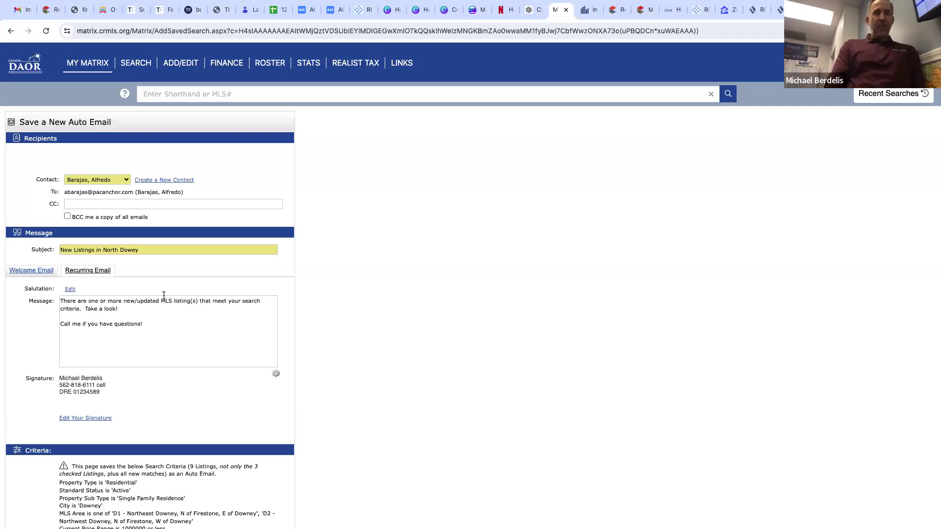
scroll(328, 415, "down", 5)
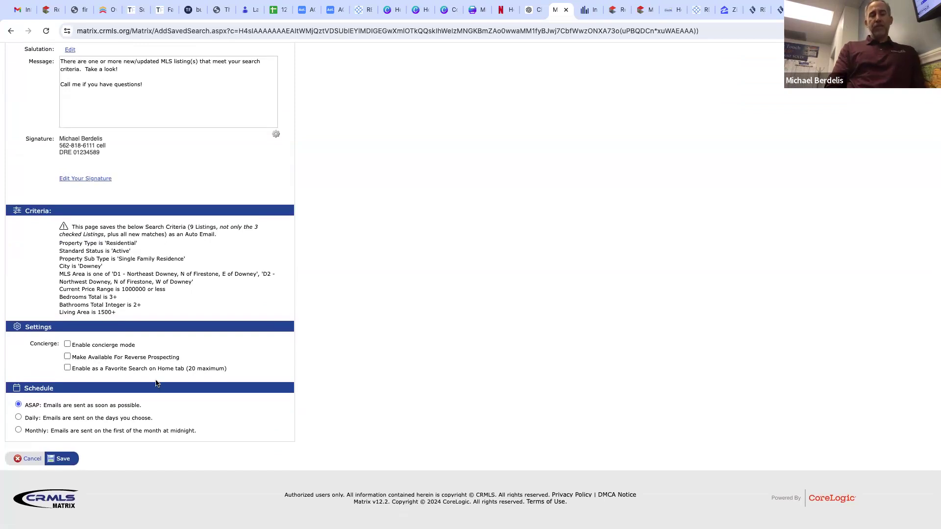
scroll(315, 353, "up", 1)
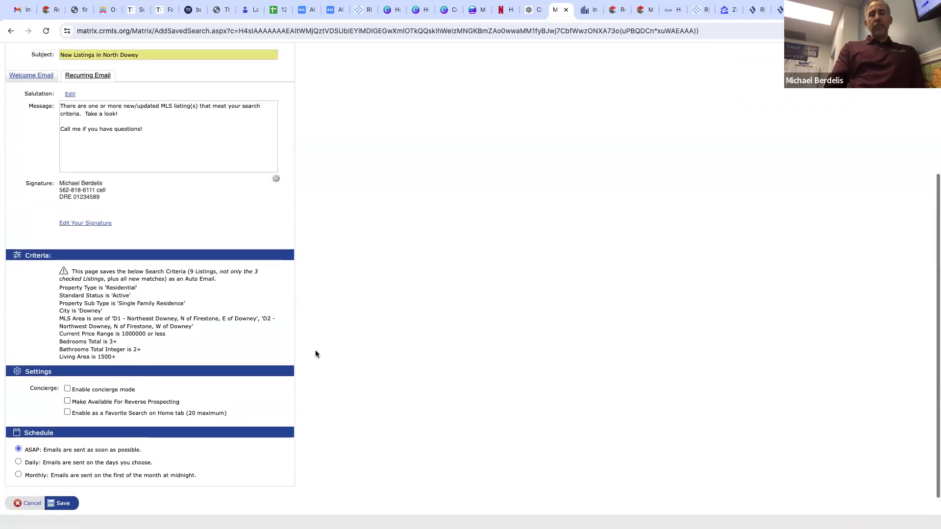
scroll(316, 353, "up", 5)
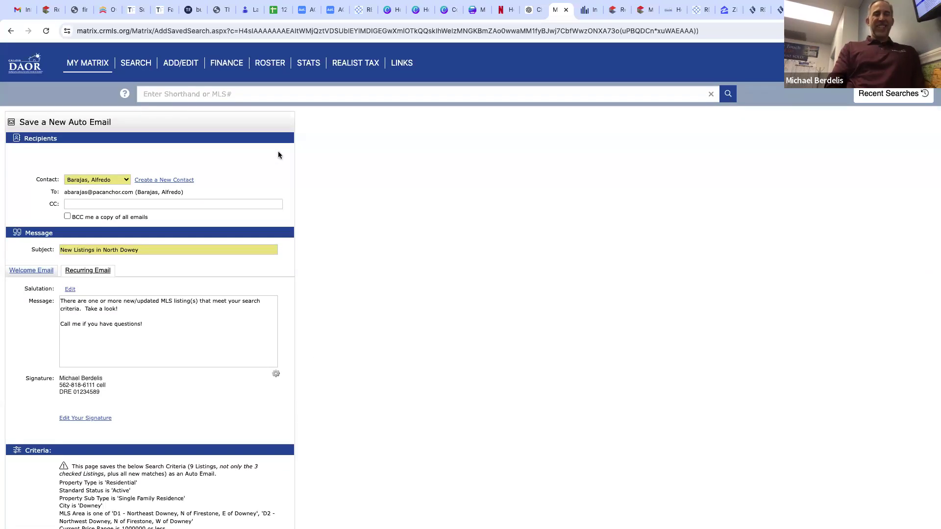
scroll(198, 353, "down", 5)
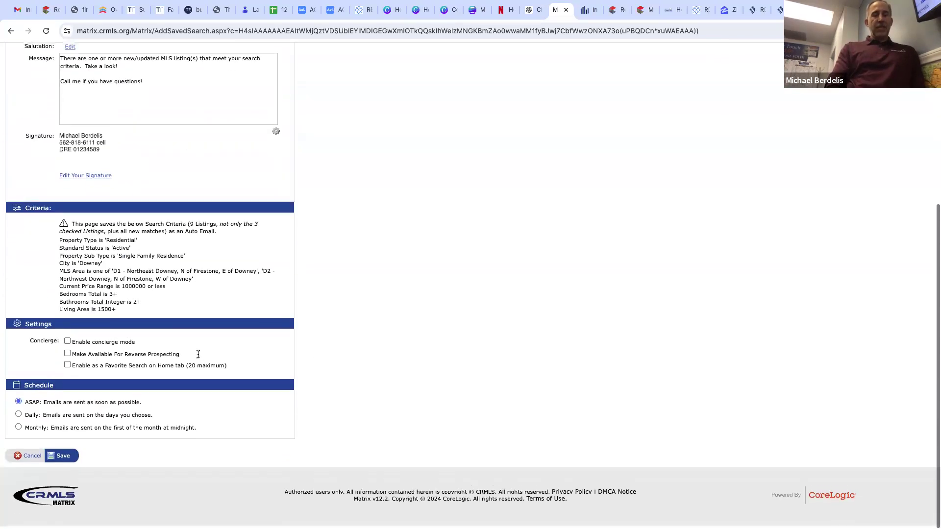
left_click(28, 461)
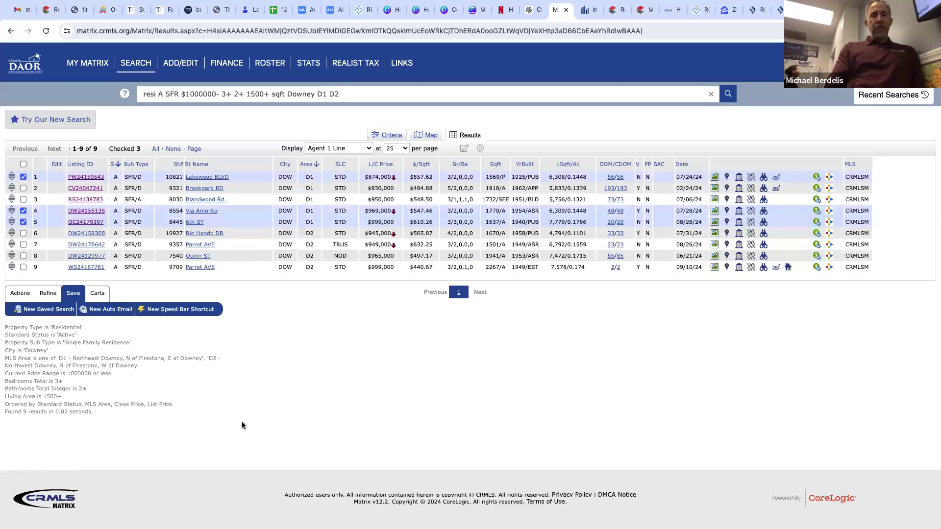
Step: Save the Downey search as a new saved search named 'North Downey Under $1M'
left_click(47, 312)
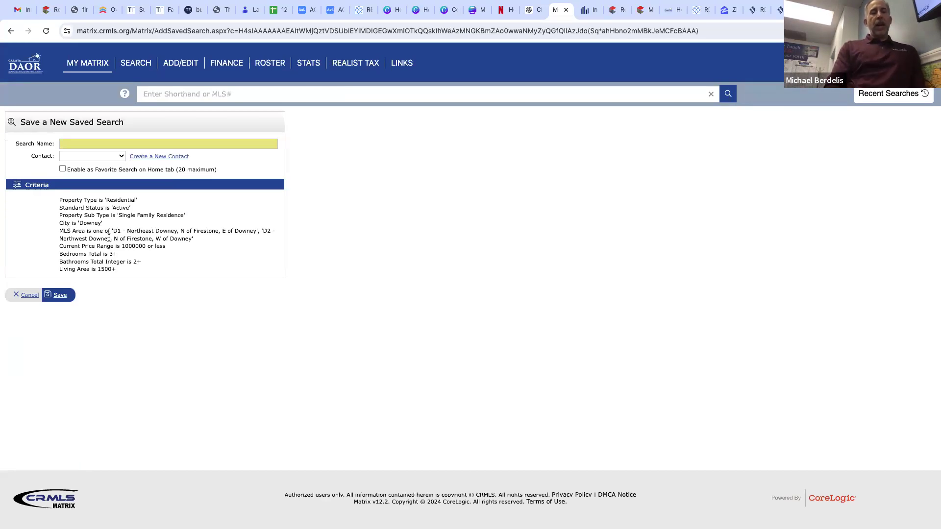
left_click(127, 144)
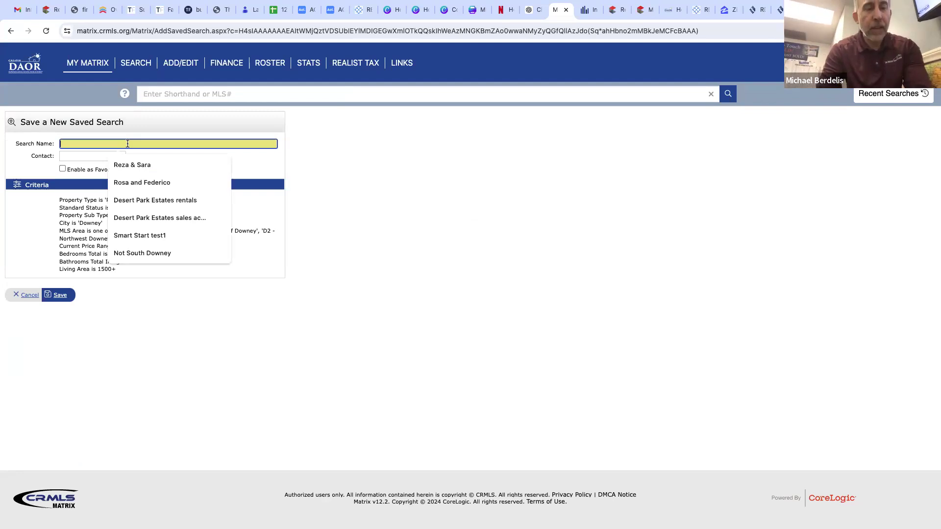
type("North Downey Une")
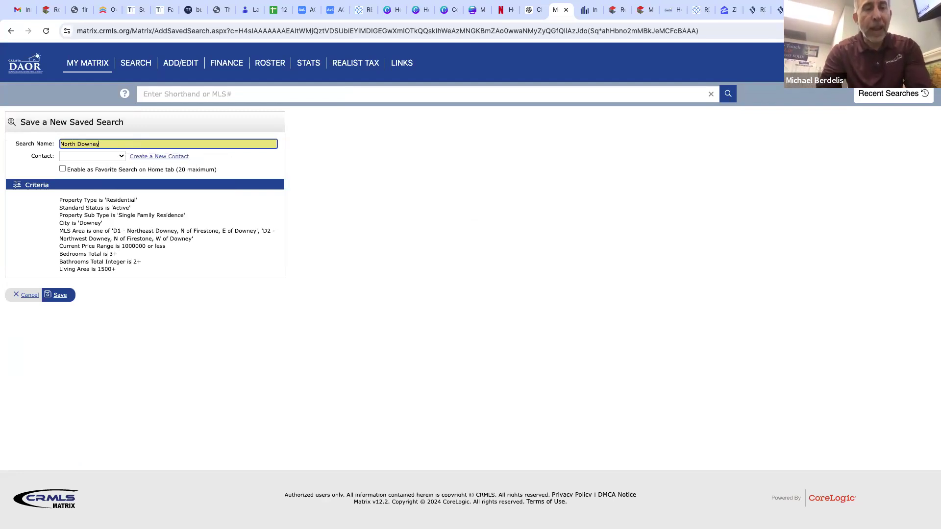
key("BackSpace")
type("der $1M")
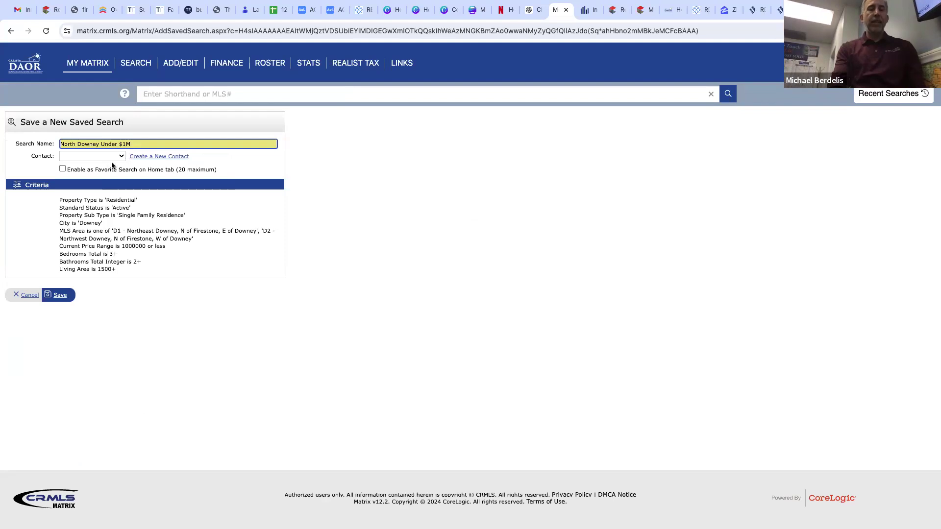
left_click(60, 296)
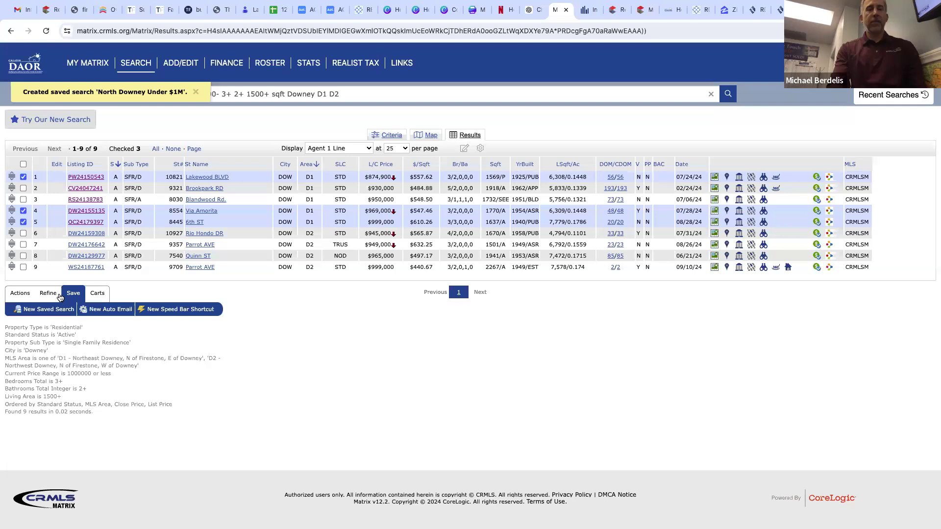
Step: Open My Matrix > Saved Searches and expand 'North Downey Under $1M' to see its criteria
mouse_move(84, 64)
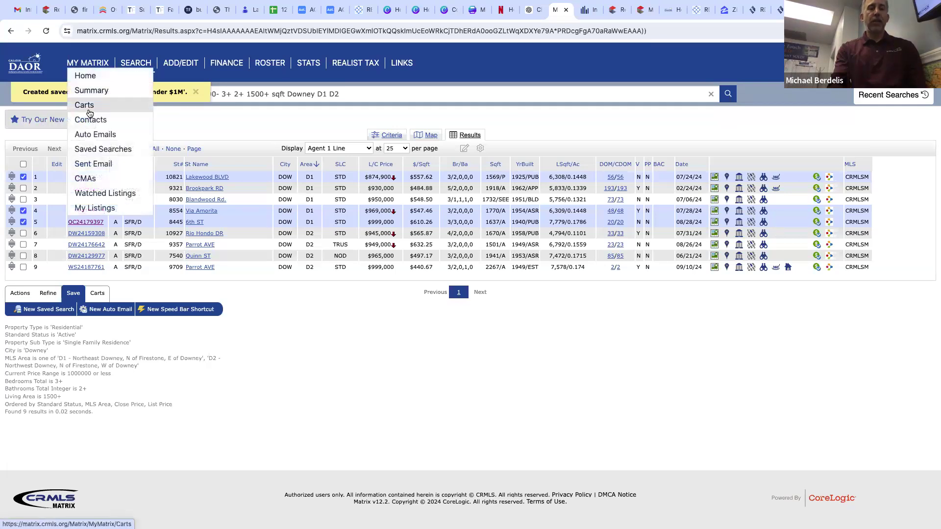
left_click(98, 149)
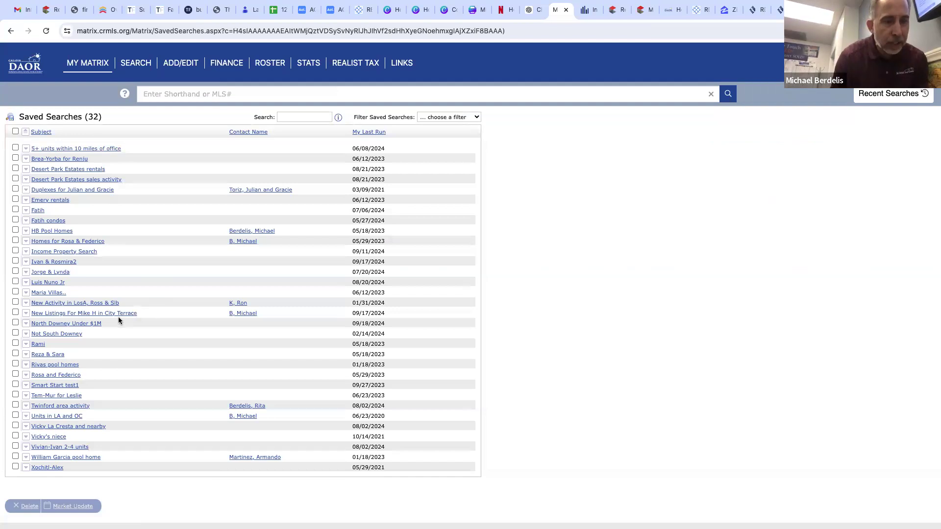
left_click(84, 325)
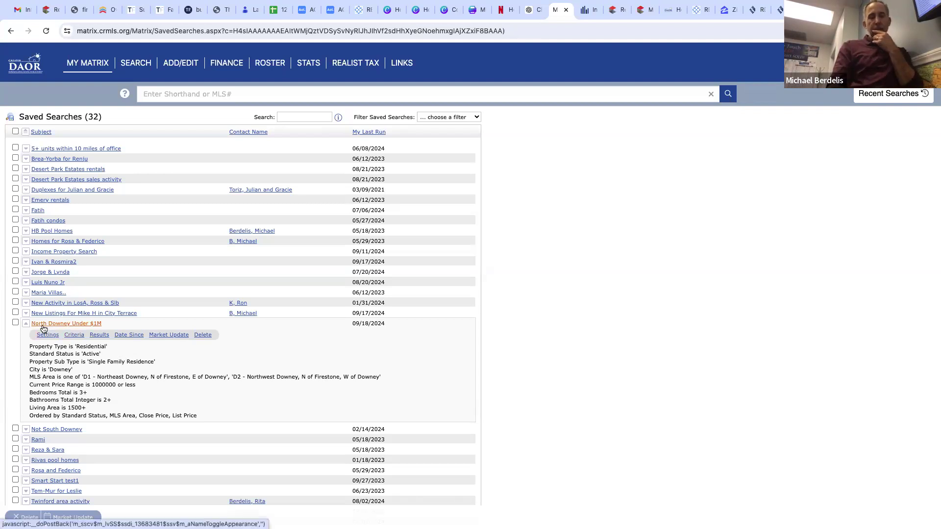
Step: Change the saved search's Price criterion to 1100000 or less and proceed to save
left_click(75, 336)
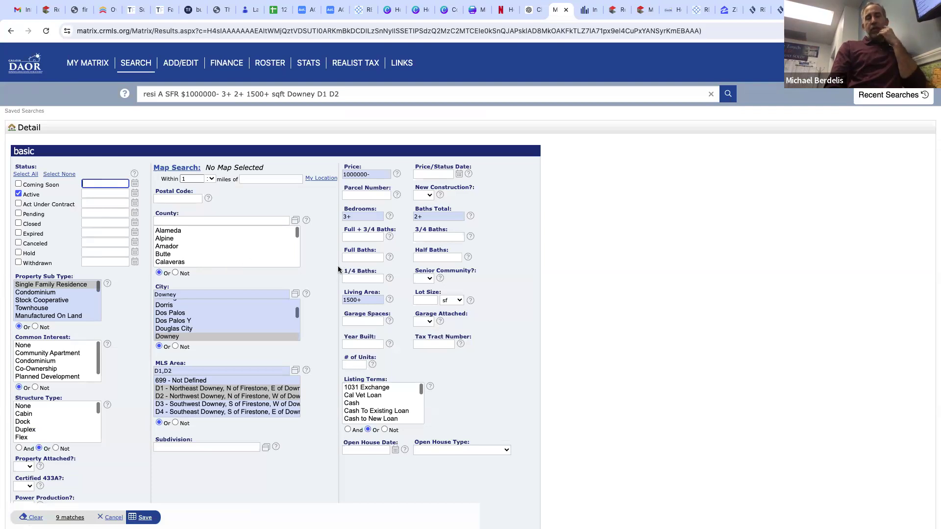
left_click(369, 174)
type("110000")
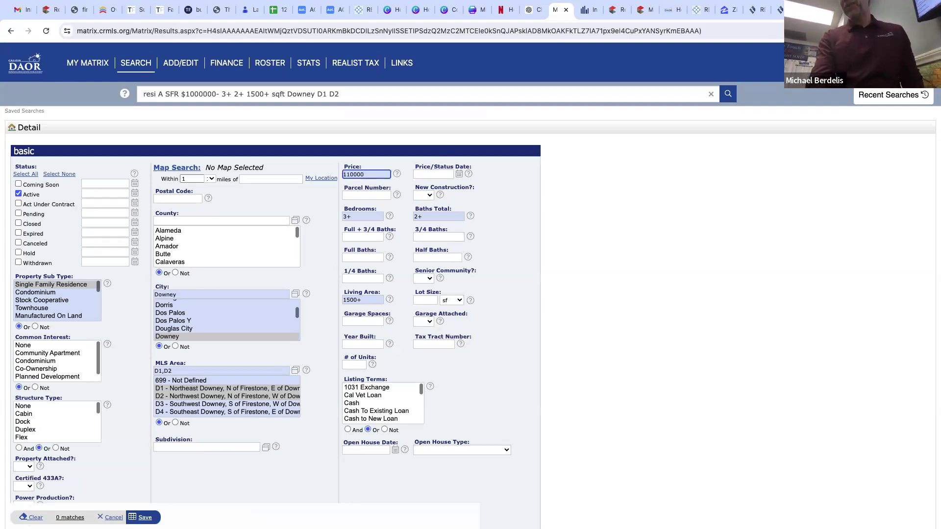
type("0-")
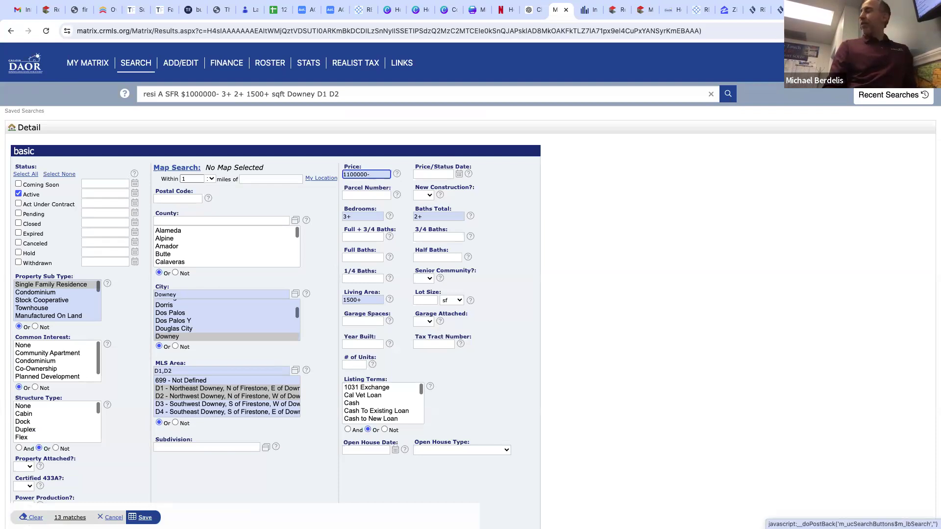
left_click(142, 517)
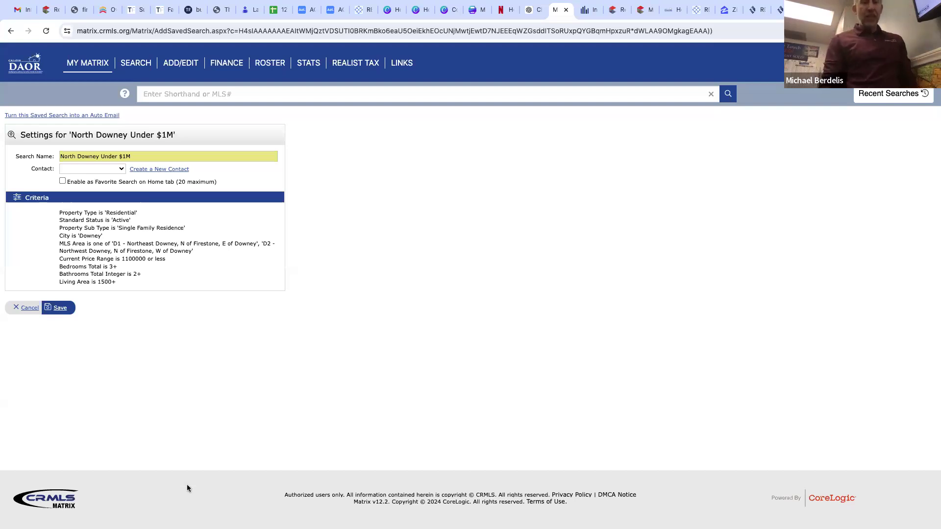
Step: Rename the saved search to 'North Downey Under $1.1M' and save it
left_click(141, 158)
key("BackSpace")
type(".1")
key("BackSpace")
key("BackSpace")
key("BackSpace")
type("1")
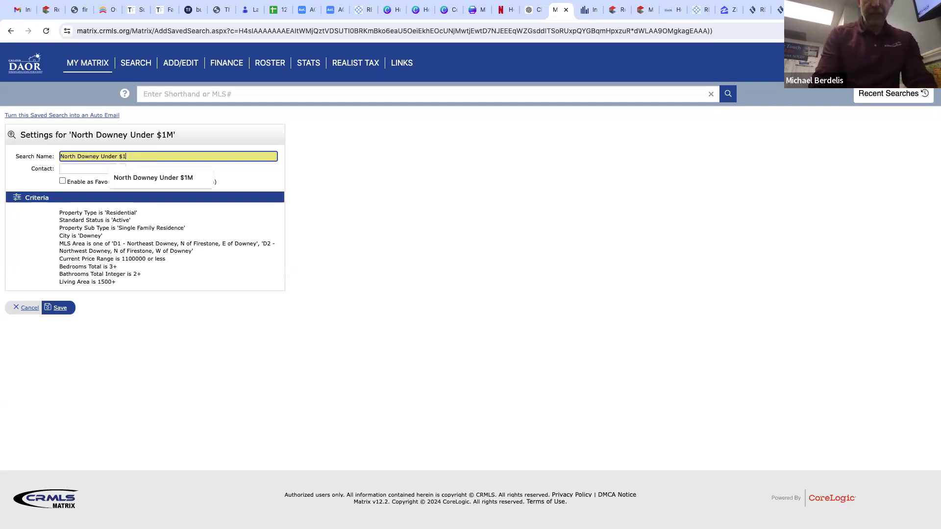
type(".1M")
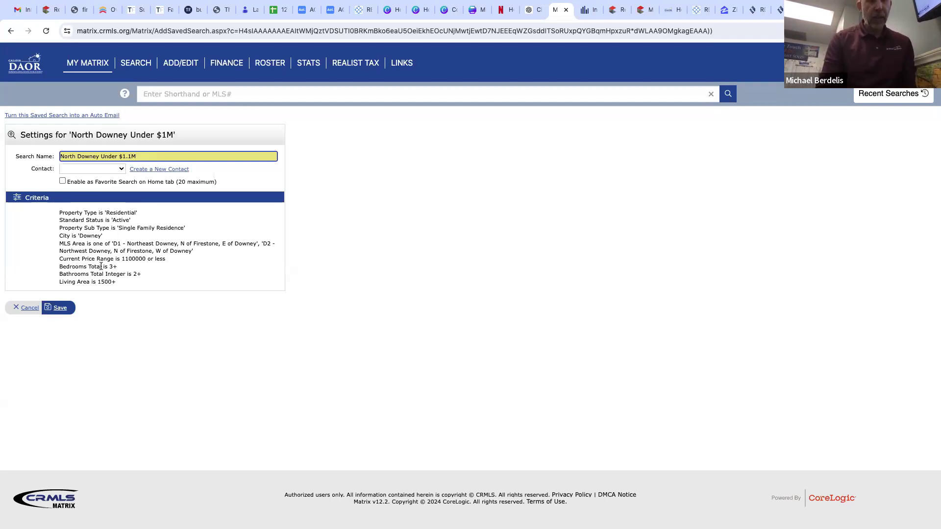
left_click(71, 310)
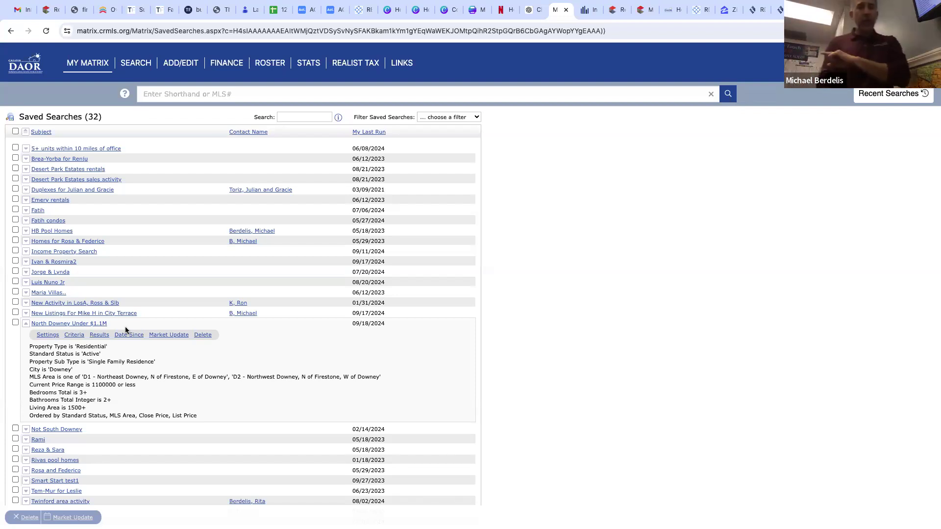
Step: Open the residential detail search limited to active Single Family Residence listings
mouse_move(134, 60)
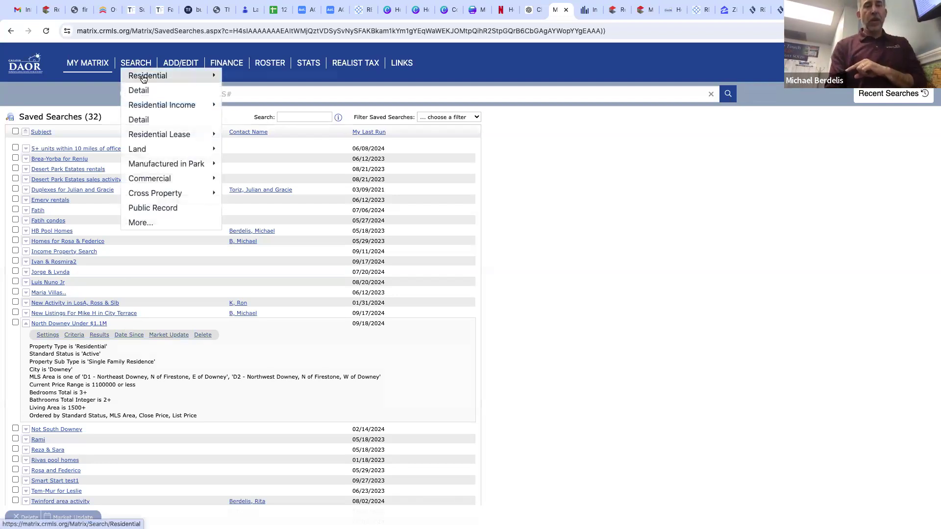
mouse_move(147, 76)
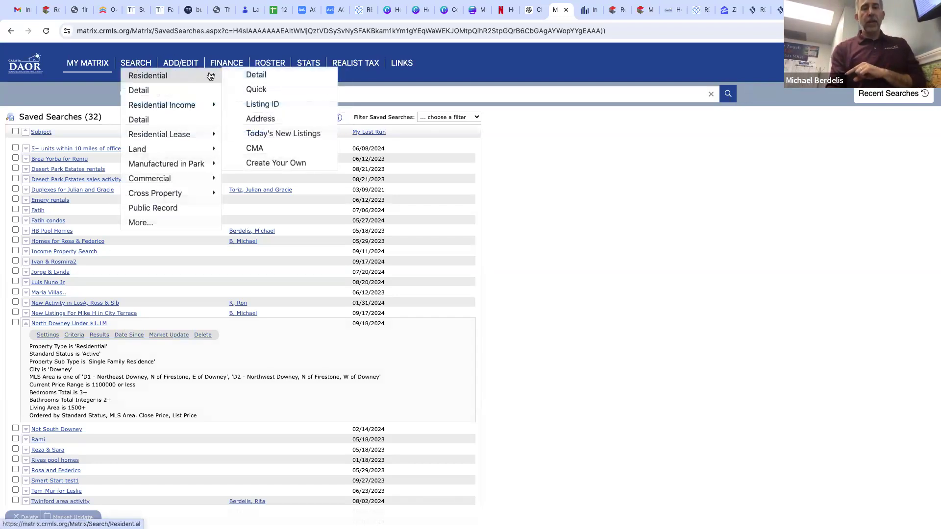
left_click(258, 74)
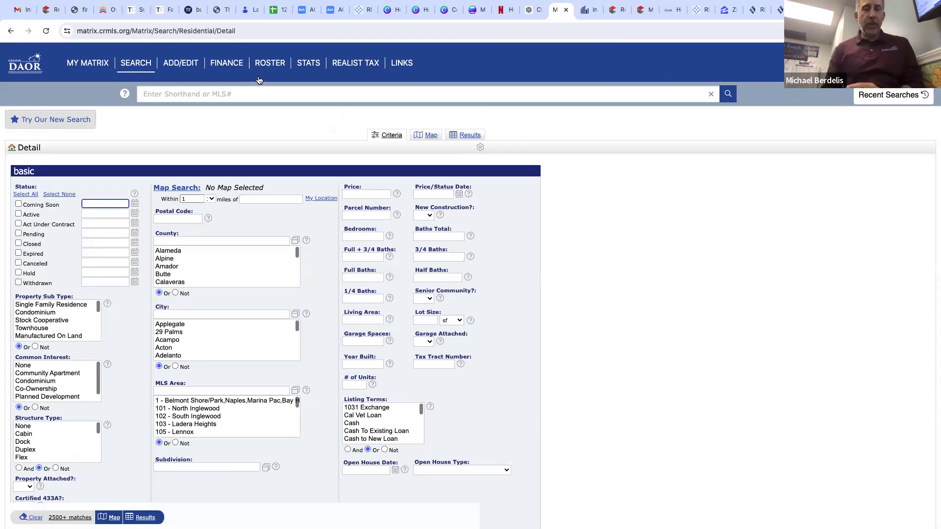
left_click(19, 215)
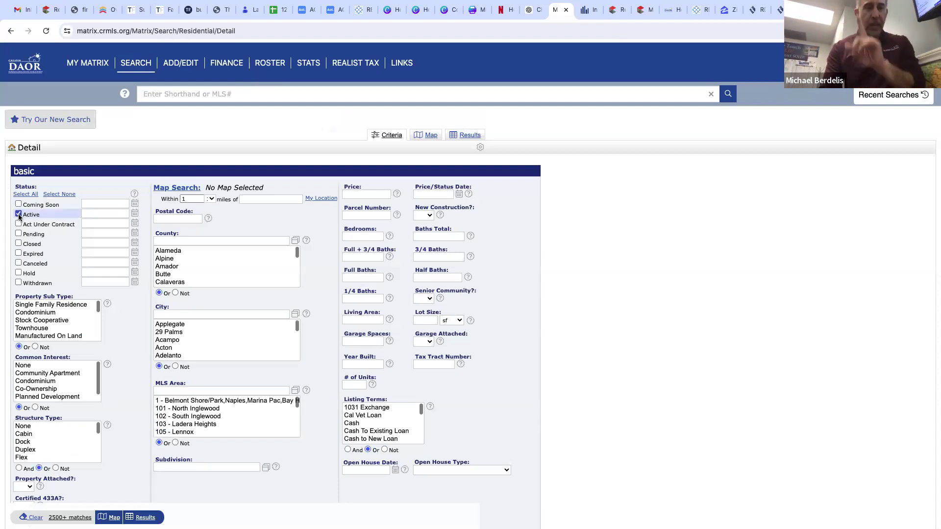
left_click(55, 305)
Step: Enter Downey as the city, 3+ bedrooms and 2 bathrooms
left_click(171, 314)
type("dowey")
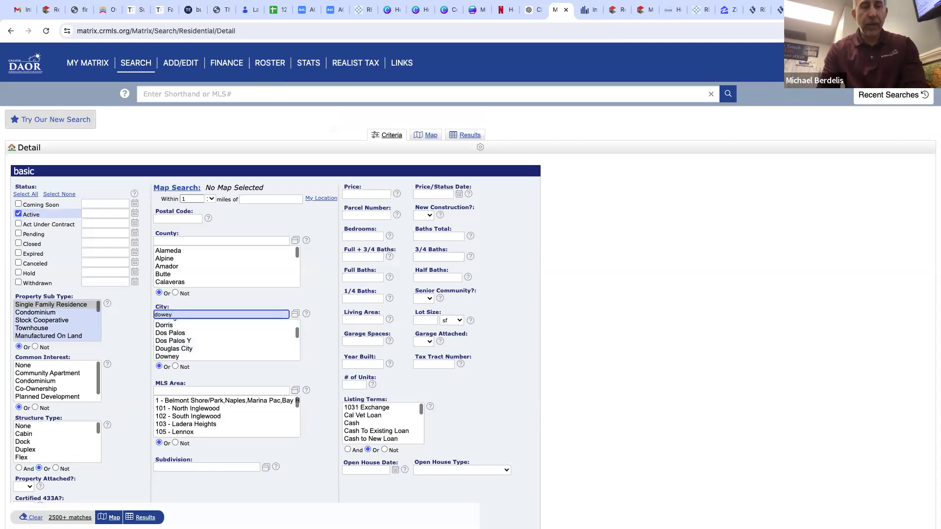
key("BackSpace")
key("BackSpace")
type("ney")
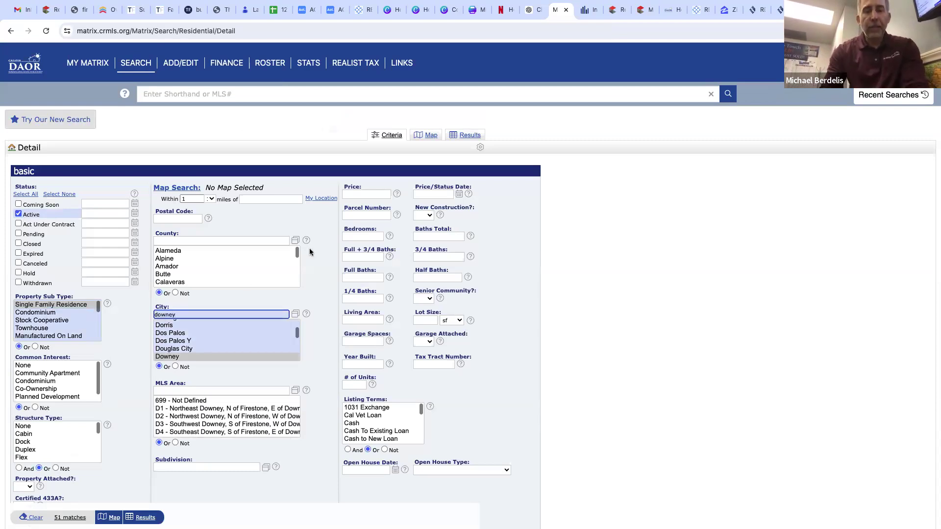
left_click(363, 237)
type("3+")
left_click(424, 237)
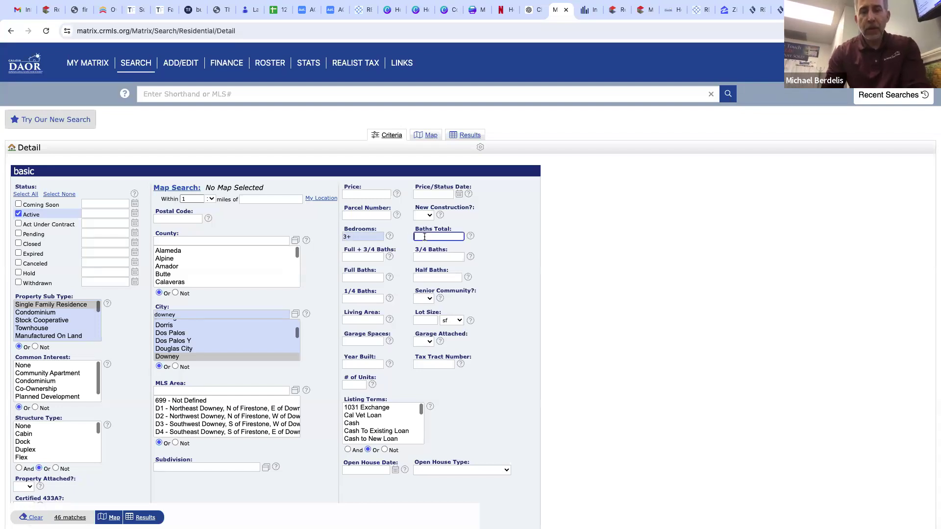
type("2+")
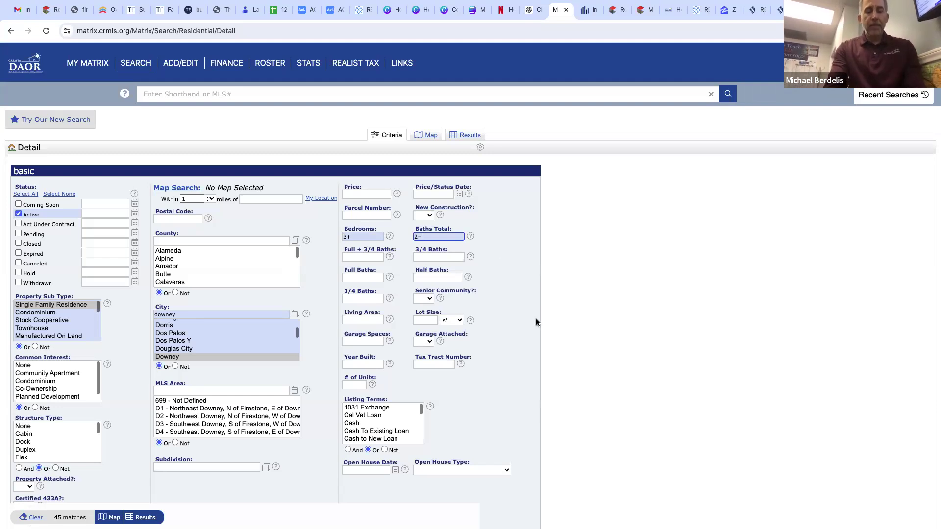
Step: Remove Downey from the city, then set living area 1500+ and price 1200000+
double_click(242, 315)
key("BackSpace")
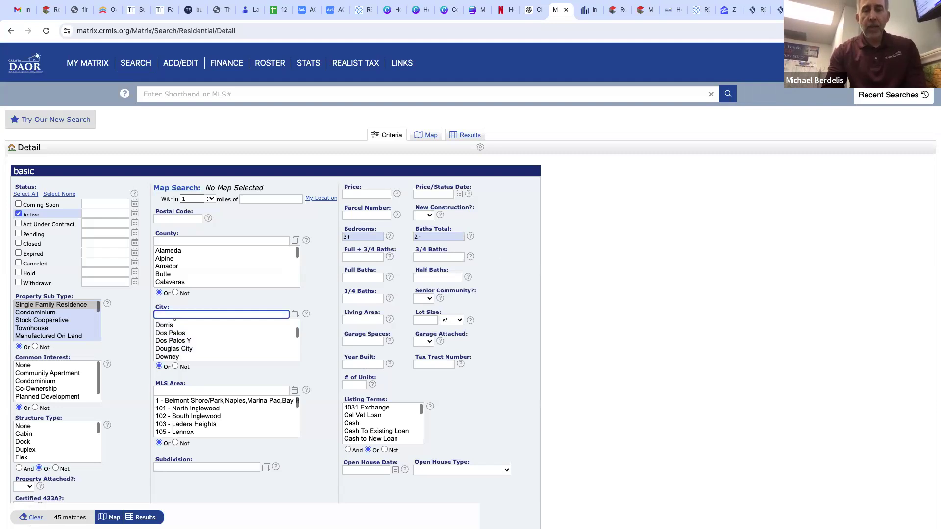
left_click(351, 319)
type("1")
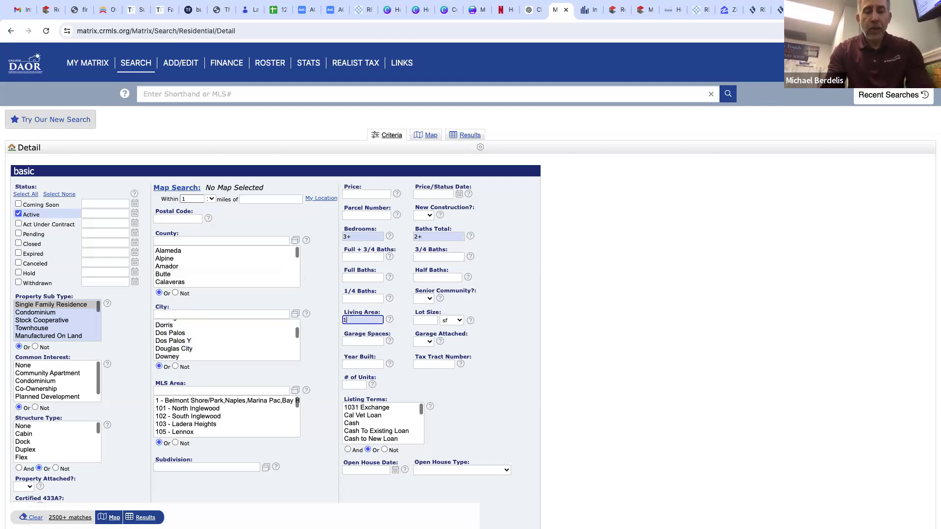
type("500+")
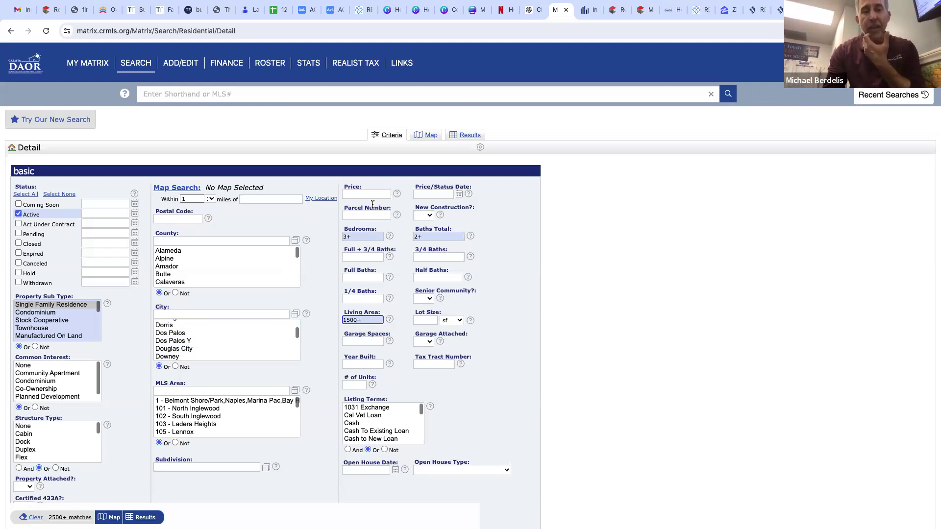
left_click(376, 195)
type("12")
type("00000")
type("+")
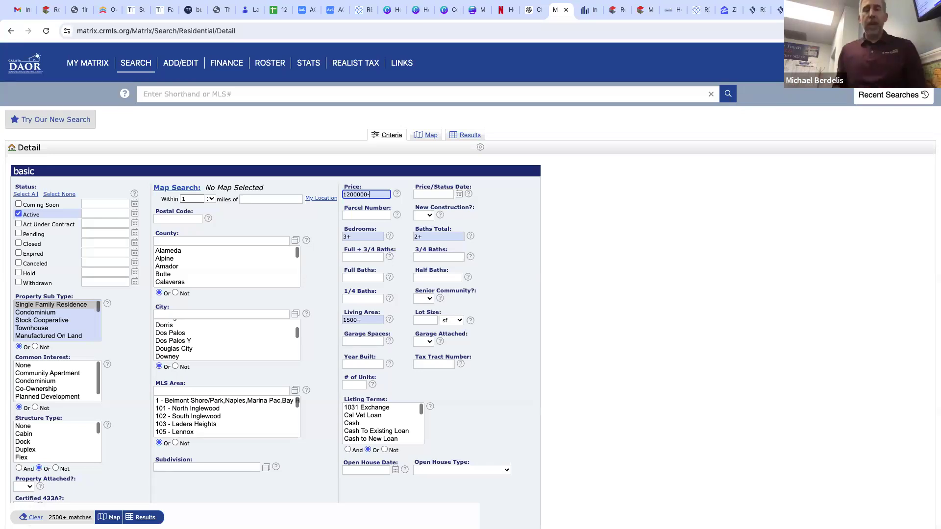
Step: Map the matching listings, zoomed out, with the map type switched from Satellite to Map
left_click(432, 139)
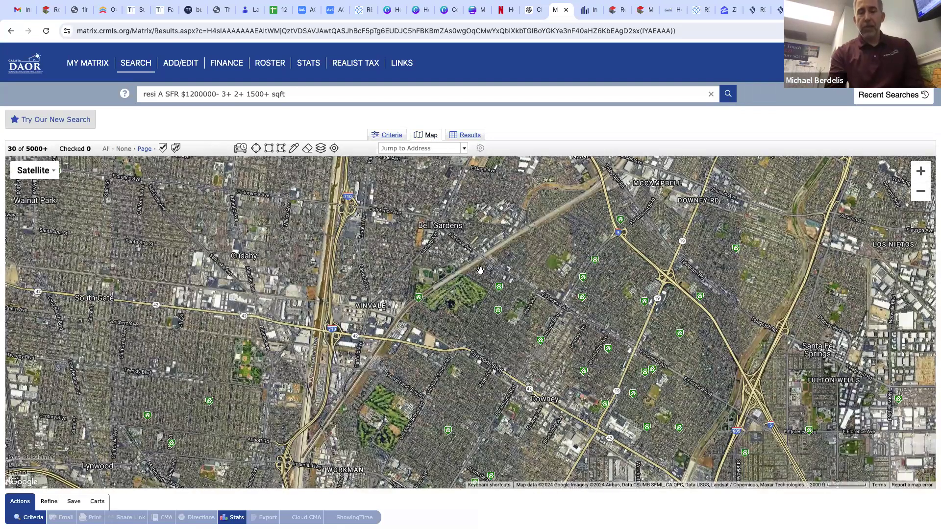
scroll(480, 271, "down", 1)
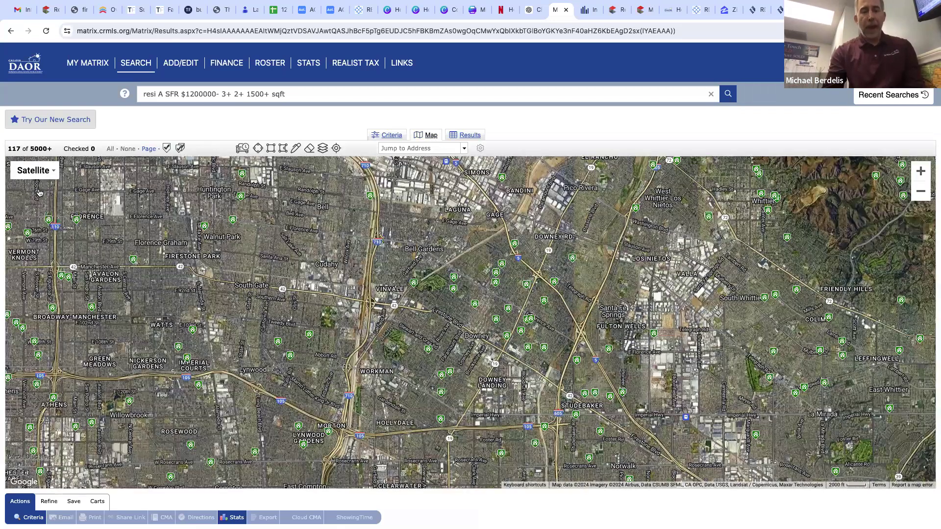
left_click(33, 170)
left_click(22, 188)
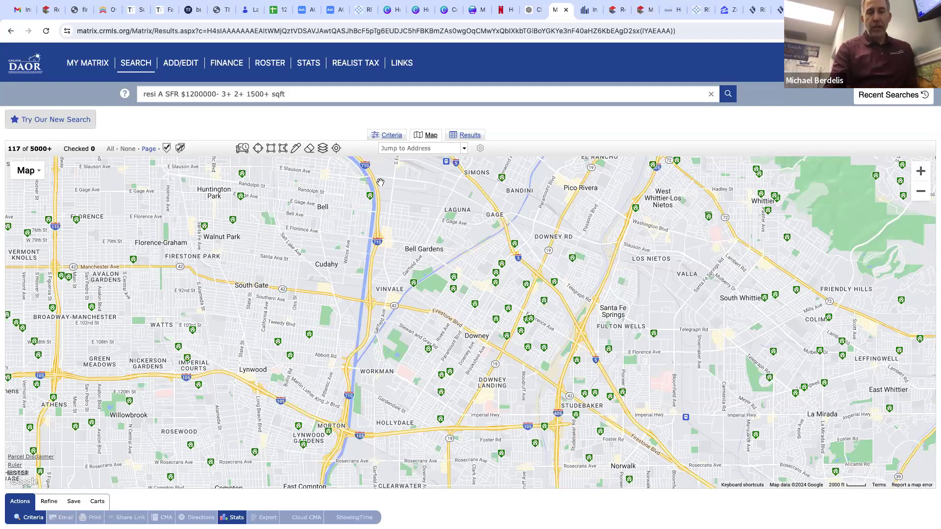
Step: Center a 5-mile radius on the suggested Downey address and map the 58 results
left_click(392, 136)
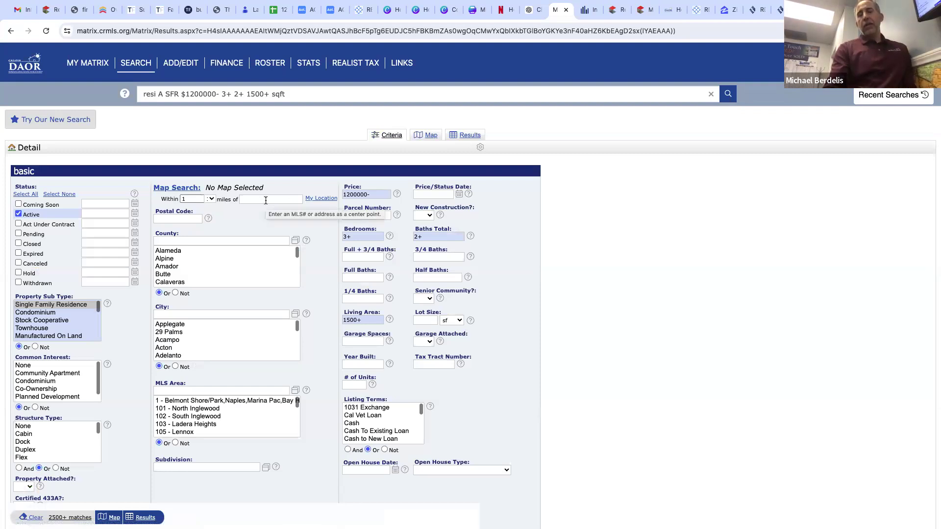
left_click(266, 201)
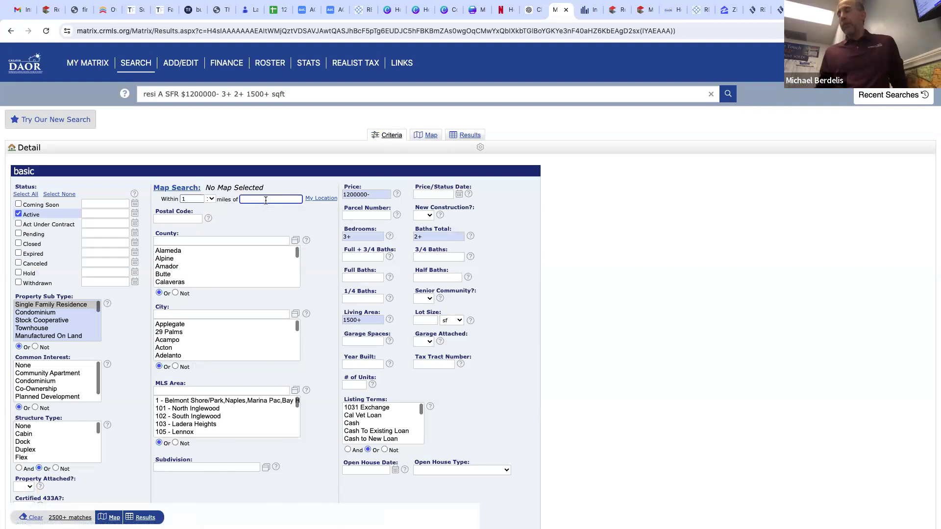
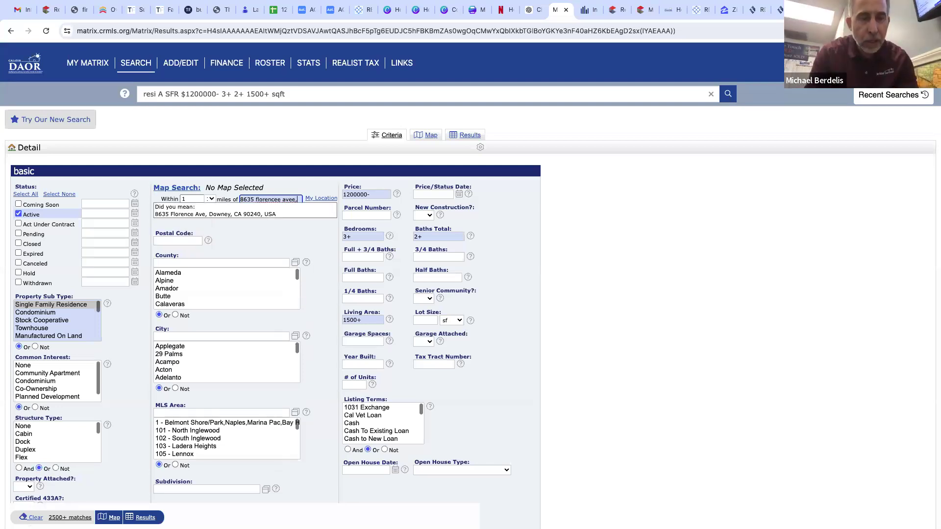
left_click(253, 214)
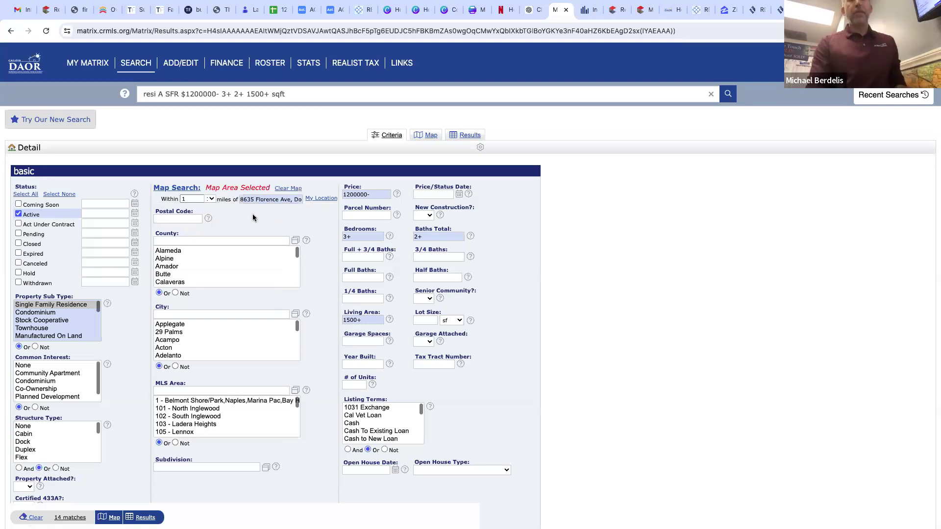
left_click(210, 198)
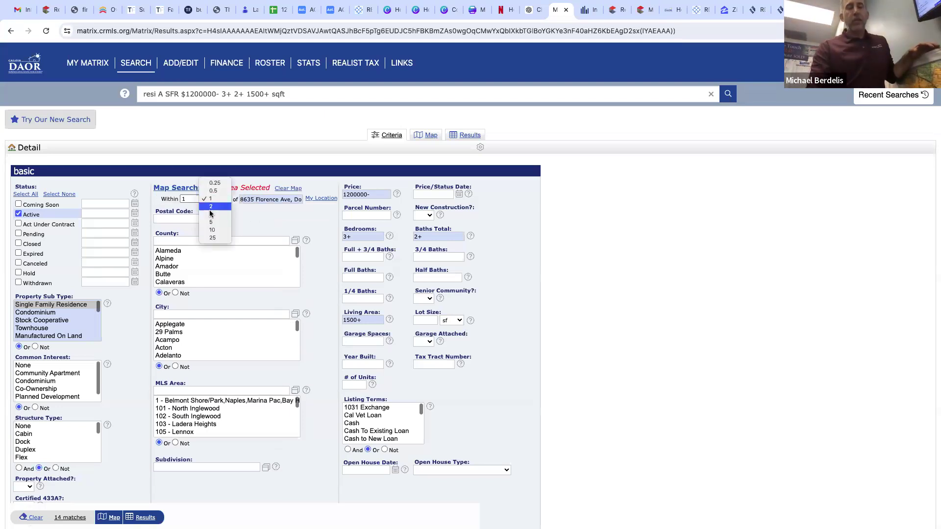
left_click(212, 223)
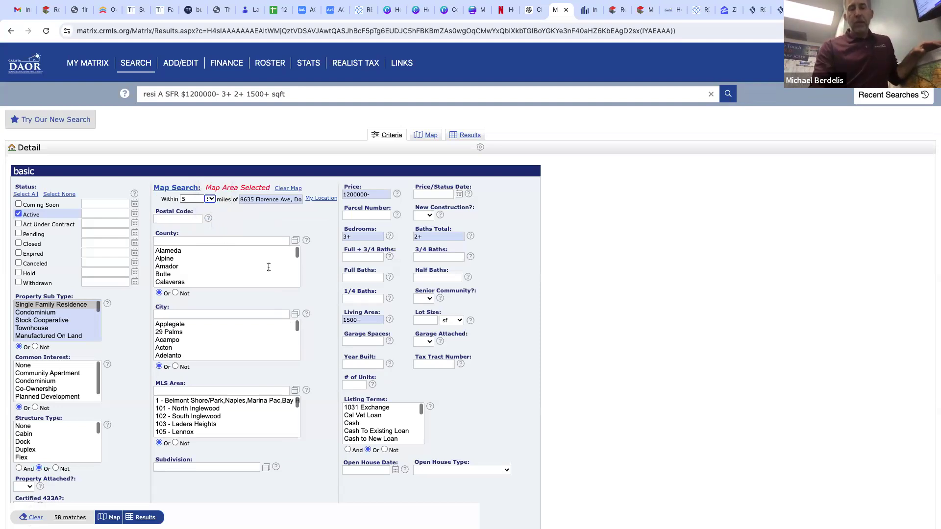
left_click(430, 140)
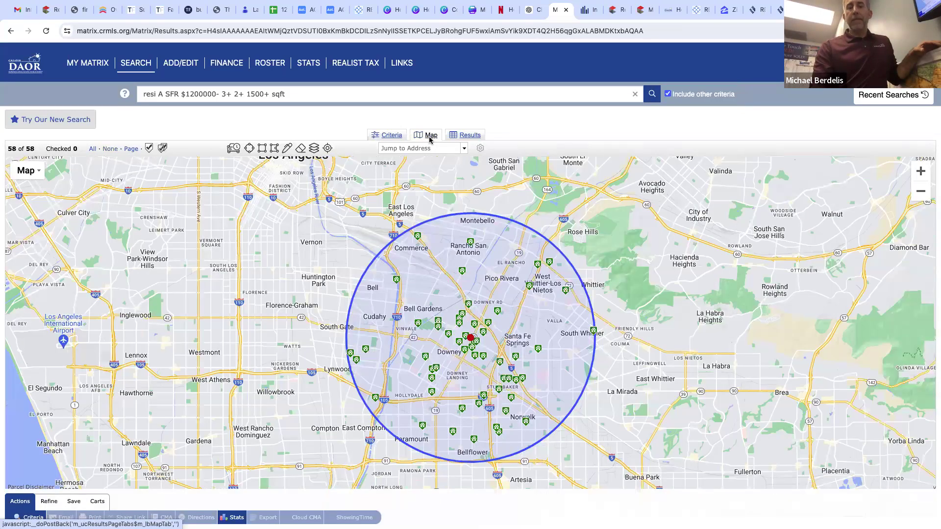
Step: Shrink the radius circle to 0.87 miles and exclude its area from the search
left_click(470, 341)
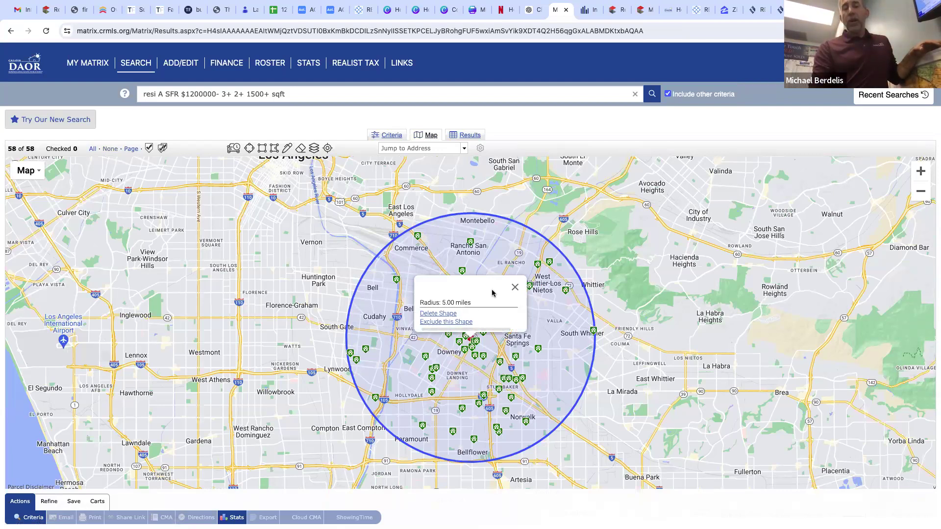
left_click(411, 232)
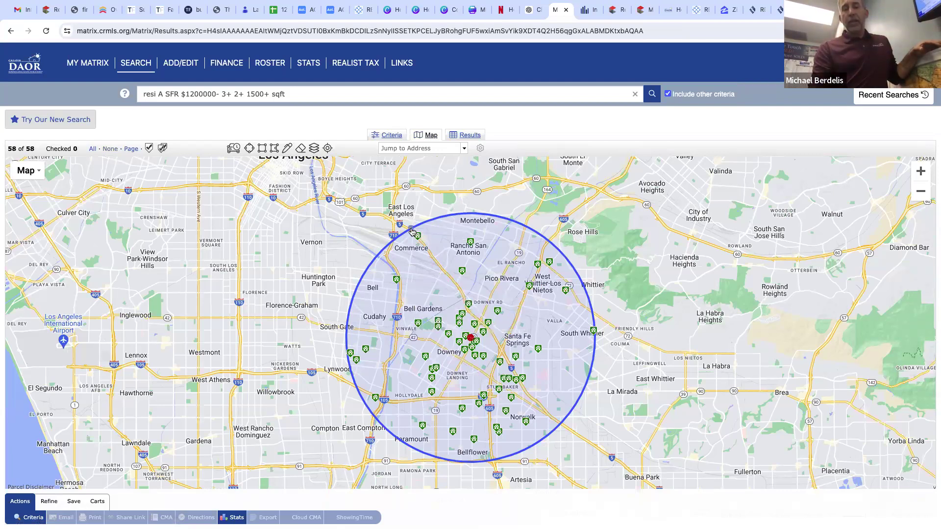
left_click_drag(418, 239, 461, 321)
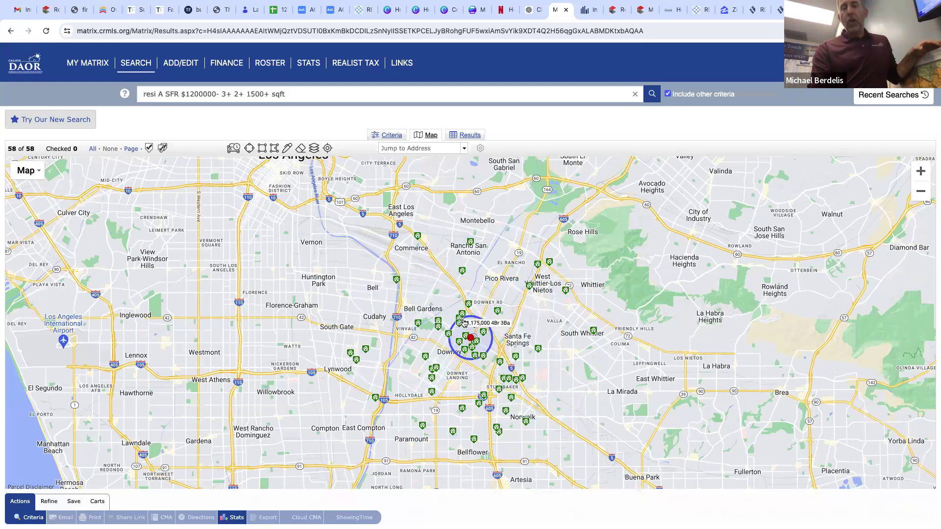
left_click(510, 348)
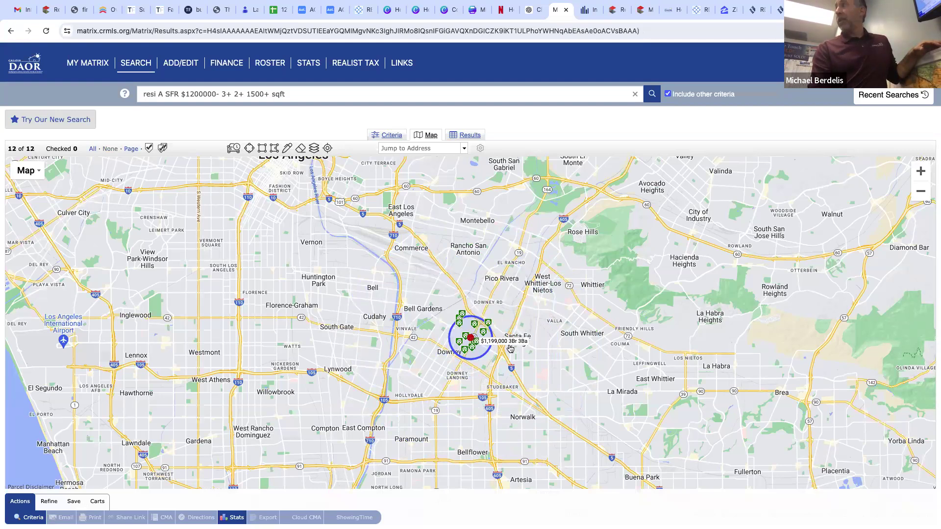
left_click(472, 340)
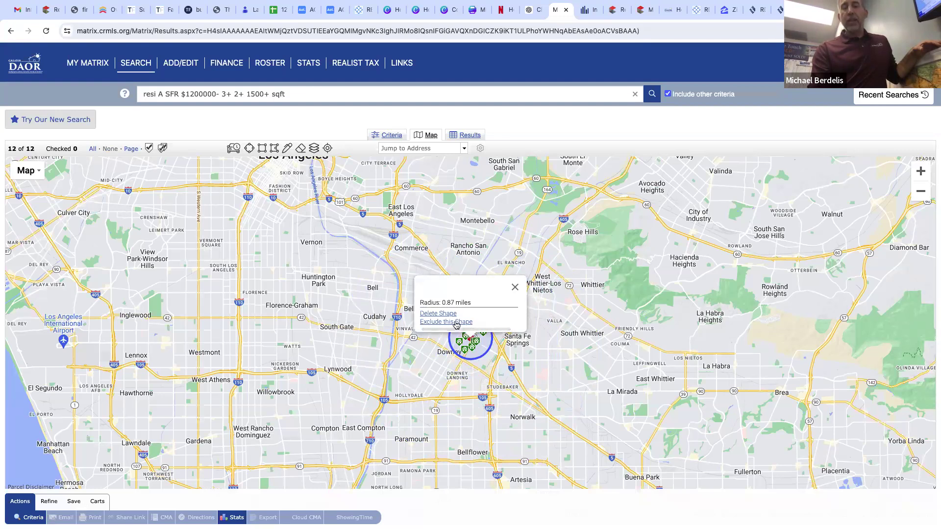
left_click(456, 322)
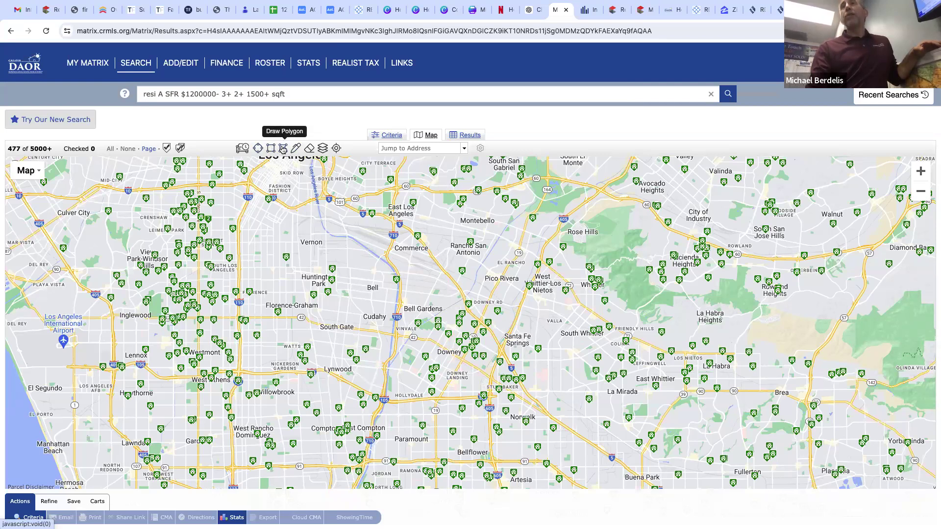
Step: Draw and close a ten-corner polygon around Bell Gardens and Downey to filter 17 listings
left_click(283, 148)
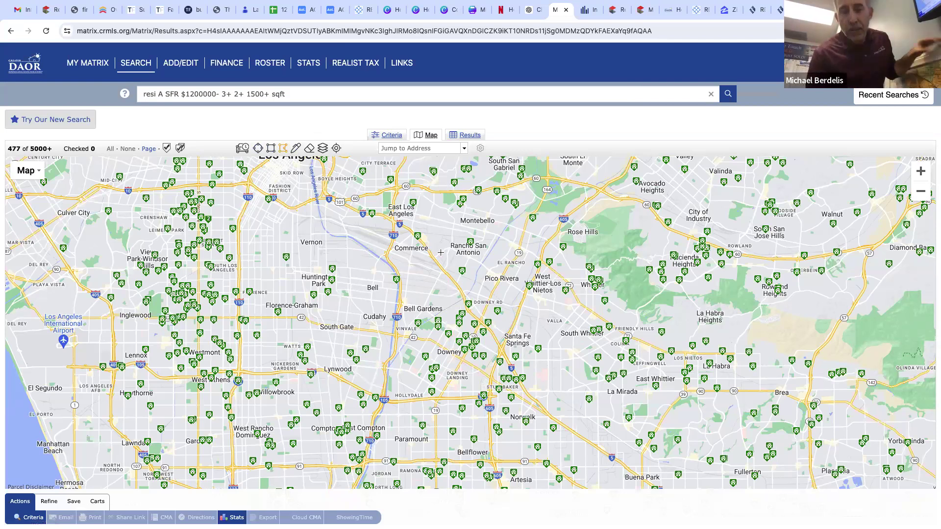
left_click(450, 277)
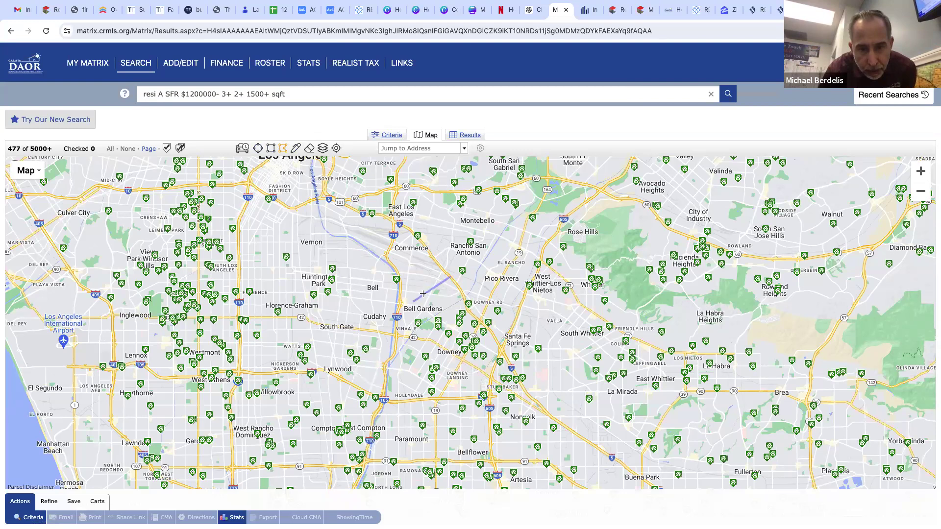
left_click(411, 301)
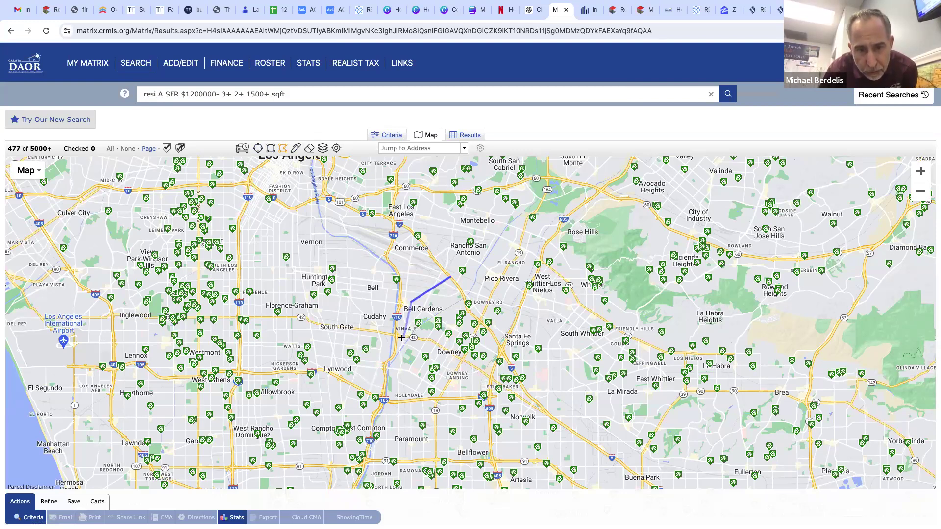
left_click(401, 338)
left_click(436, 343)
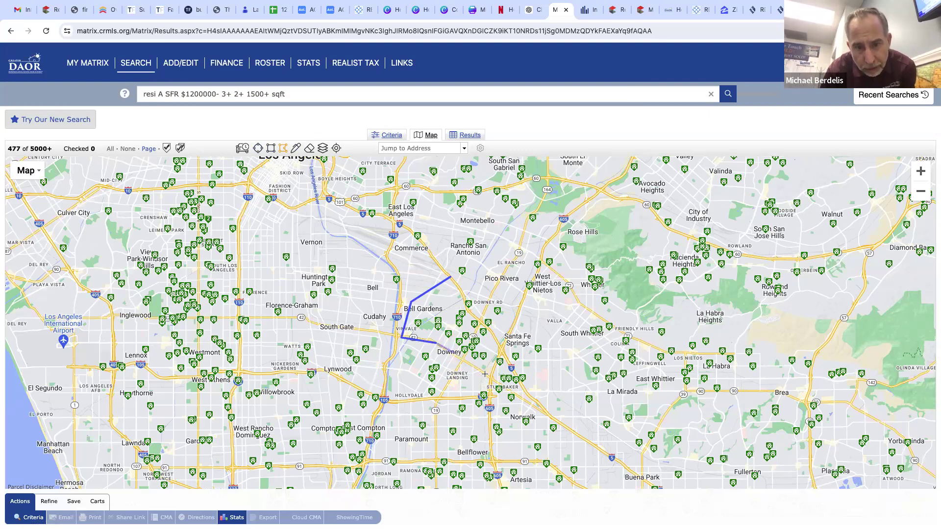
left_click(490, 377)
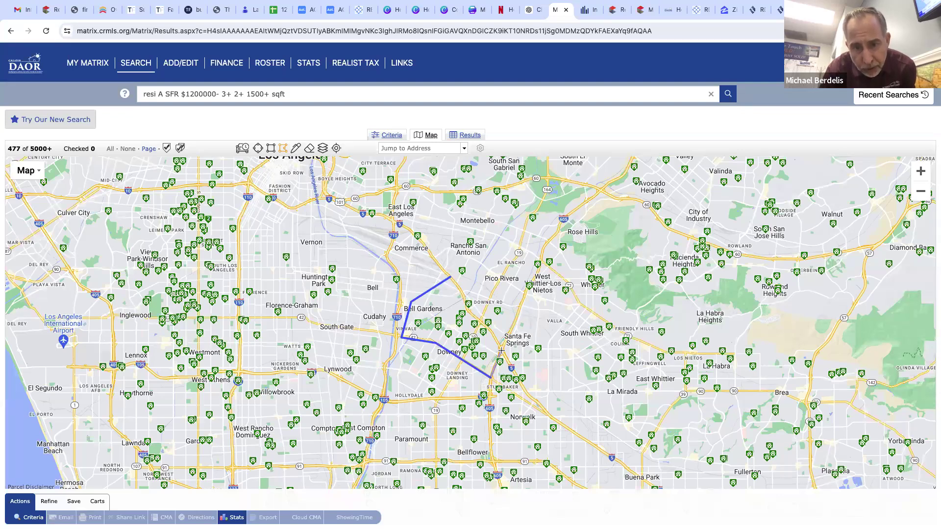
left_click(501, 351)
left_click(488, 327)
left_click(464, 306)
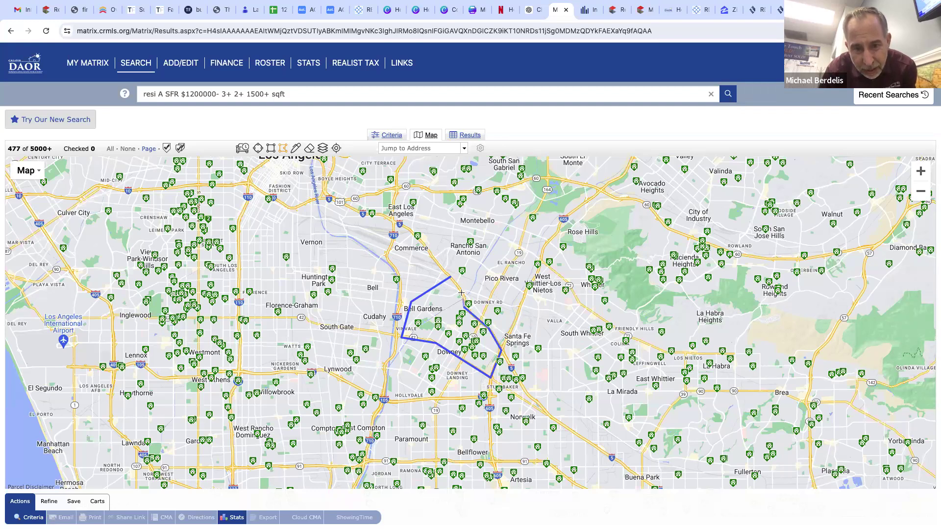
left_click(458, 286)
left_click(450, 281)
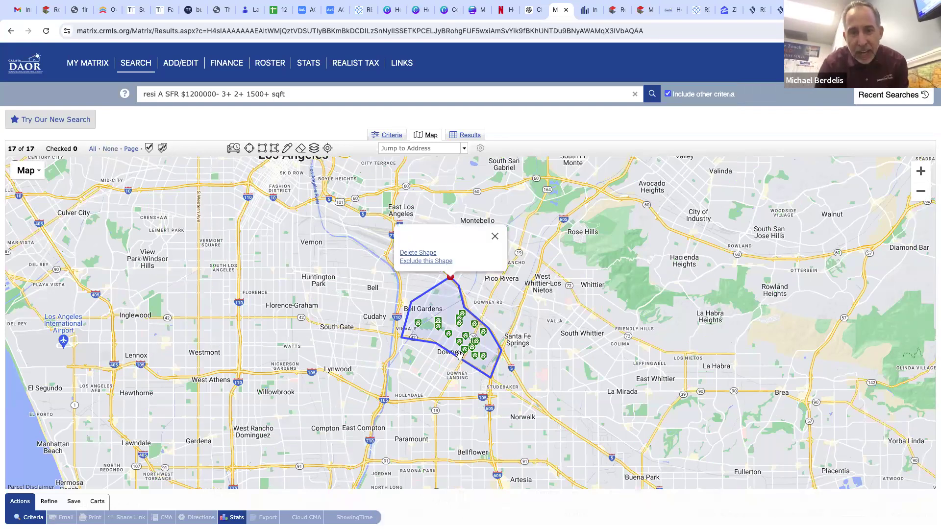
Step: List the 17 results and open the full detail page of the $1,175,000 Downey home
left_click(470, 135)
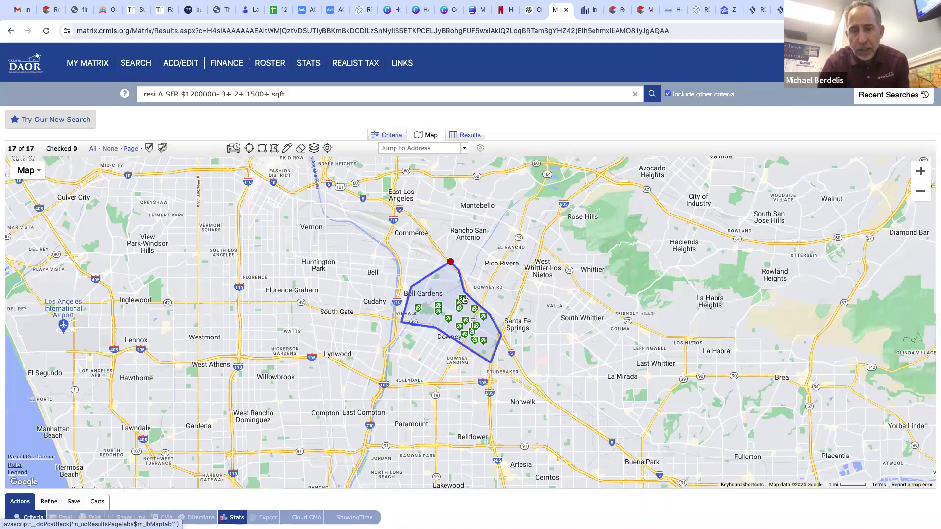
mouse_move(463, 300)
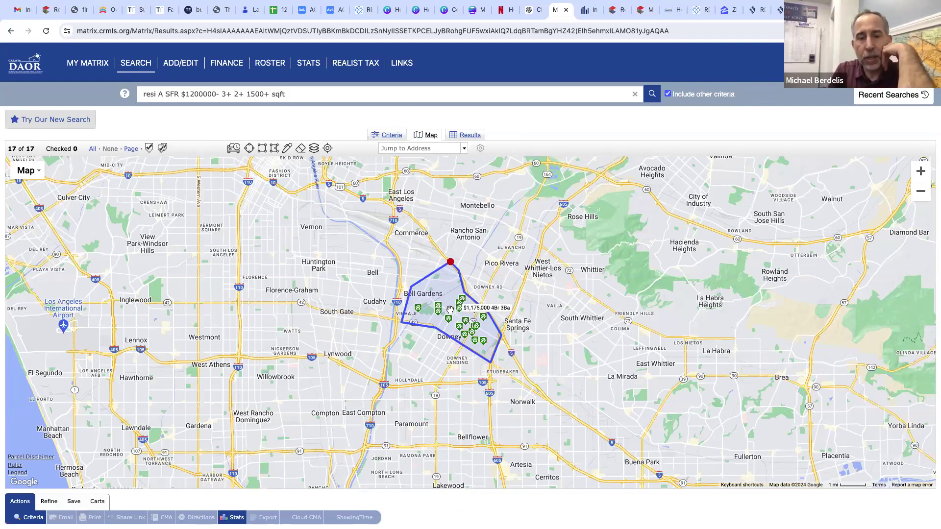
scroll(486, 320, "up", 2)
left_click(488, 313)
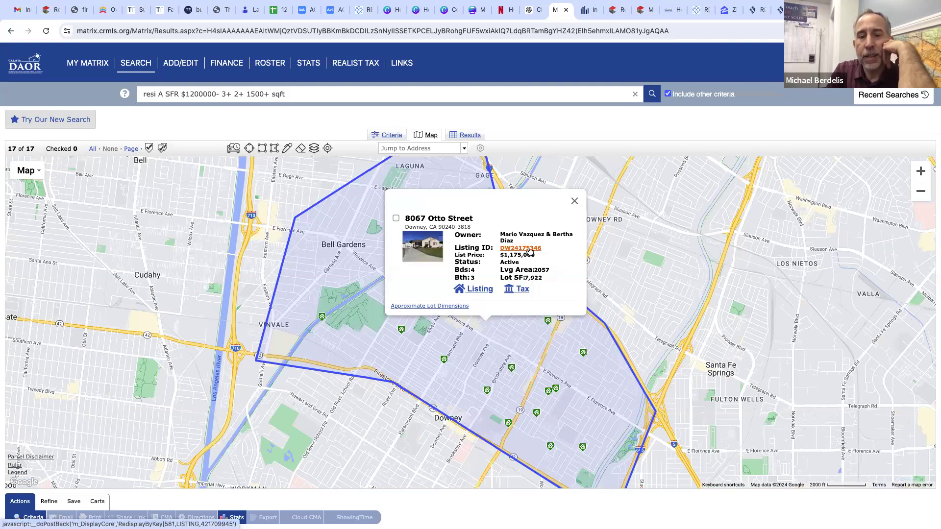
left_click(529, 251)
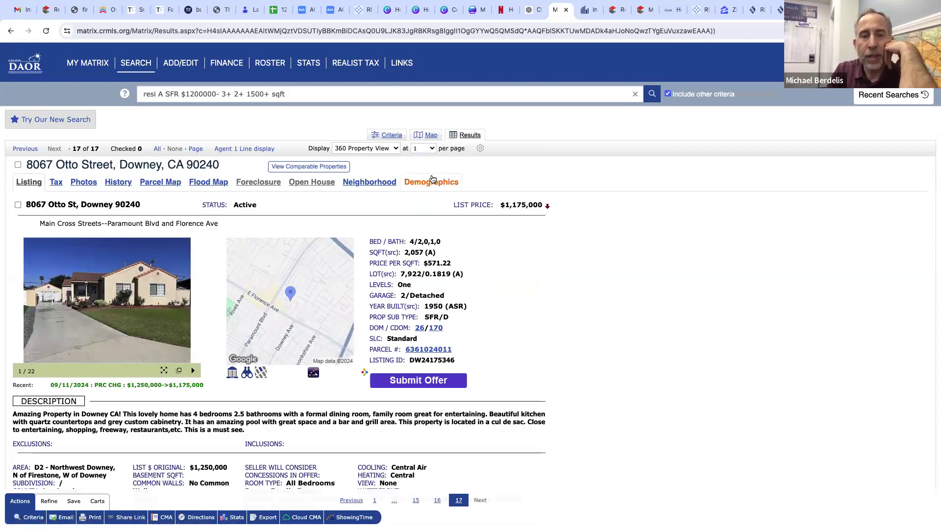
Step: Return to the zoomed-out map and bring up the drawn polygon's options
left_click(431, 136)
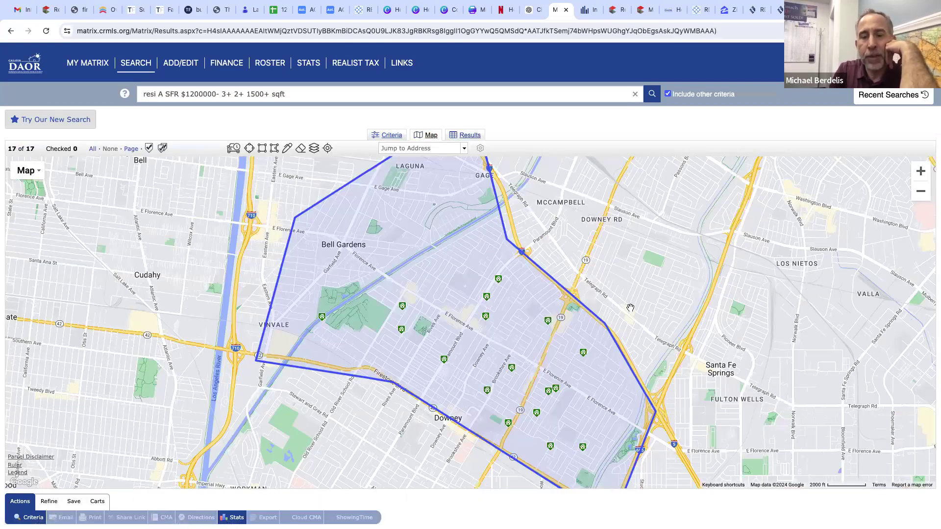
scroll(630, 307, "down", 2)
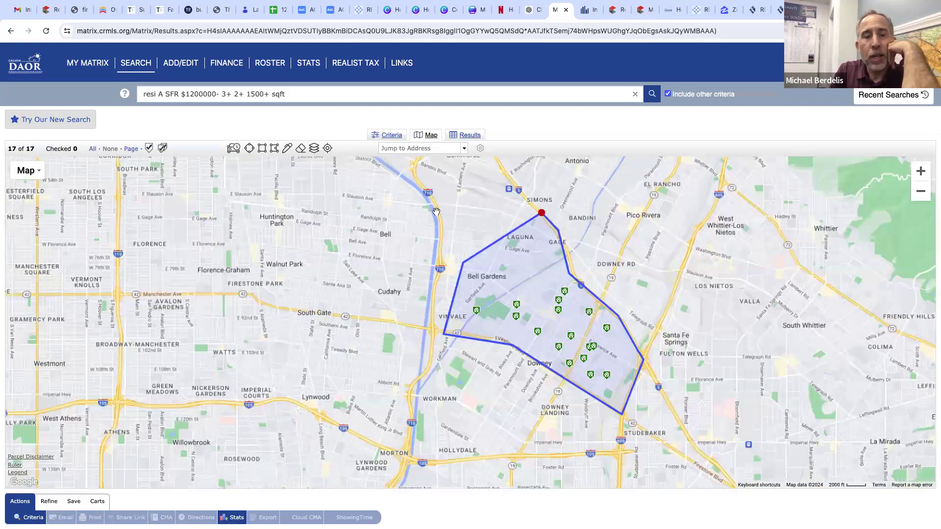
left_click(535, 214)
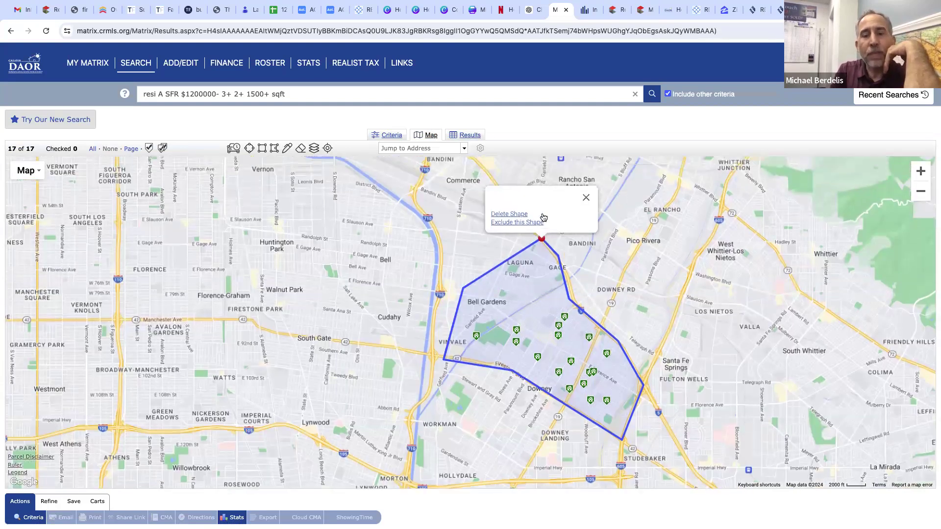
Step: Delete the first polygon and draw a narrower one along Downey Rd toward Santa Fe Springs
left_click(509, 214)
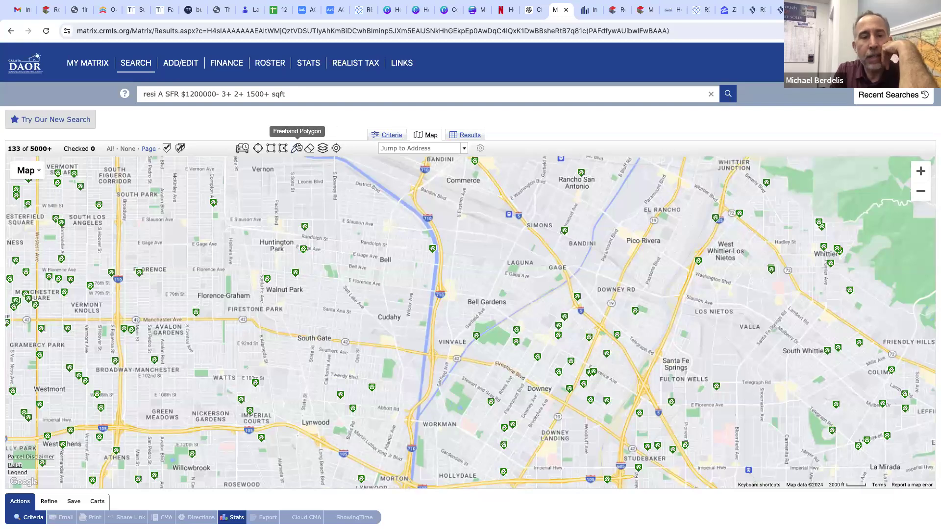
left_click(283, 148)
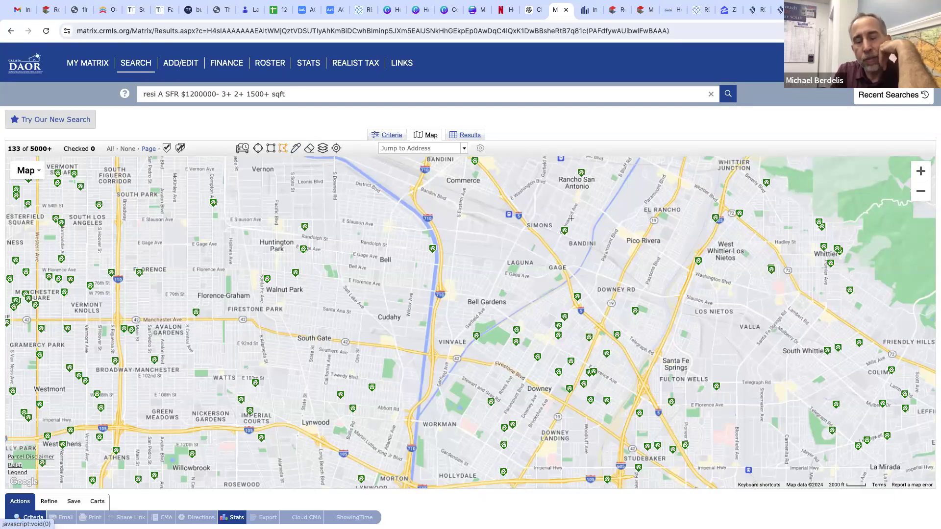
left_click(604, 229)
left_click(552, 253)
left_click(581, 310)
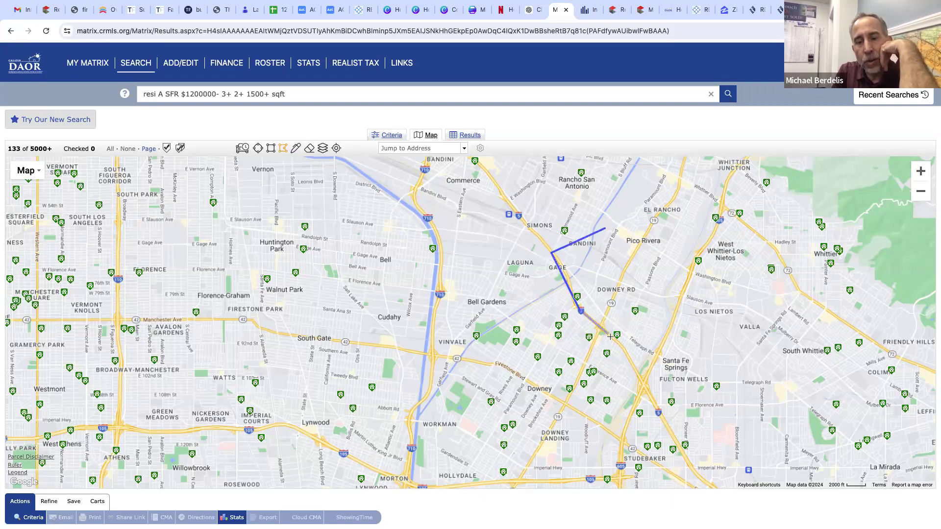
left_click(627, 353)
left_click(644, 385)
left_click(665, 339)
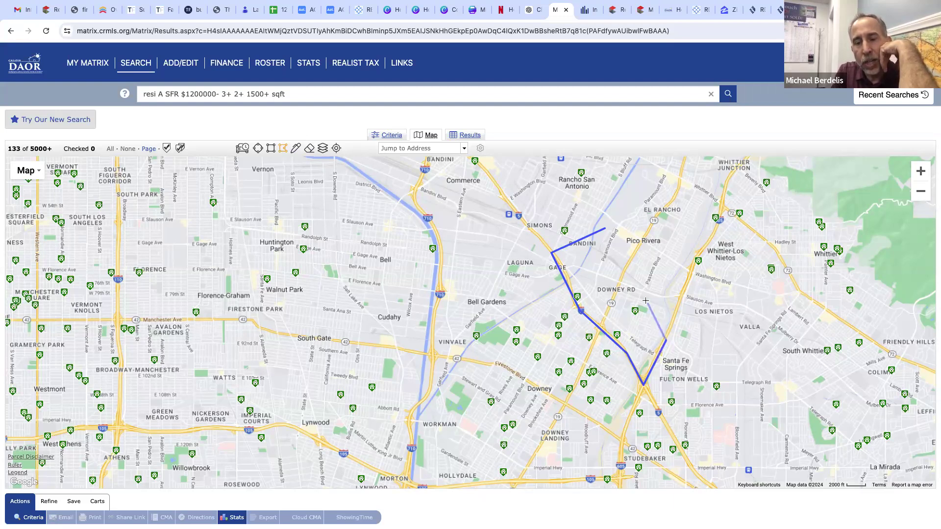
left_click(605, 229)
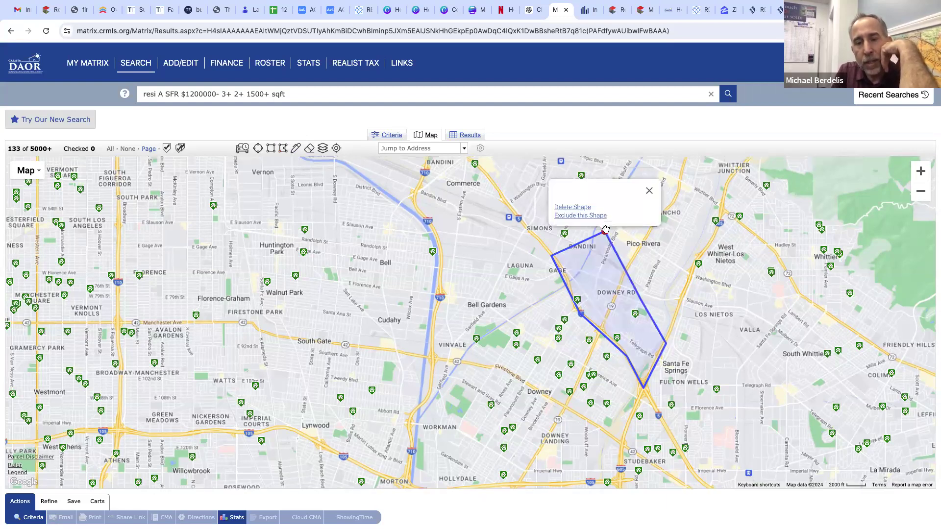
Step: Run the search inside the new polygon, then mark the polygon's area as excluded
left_click(564, 316)
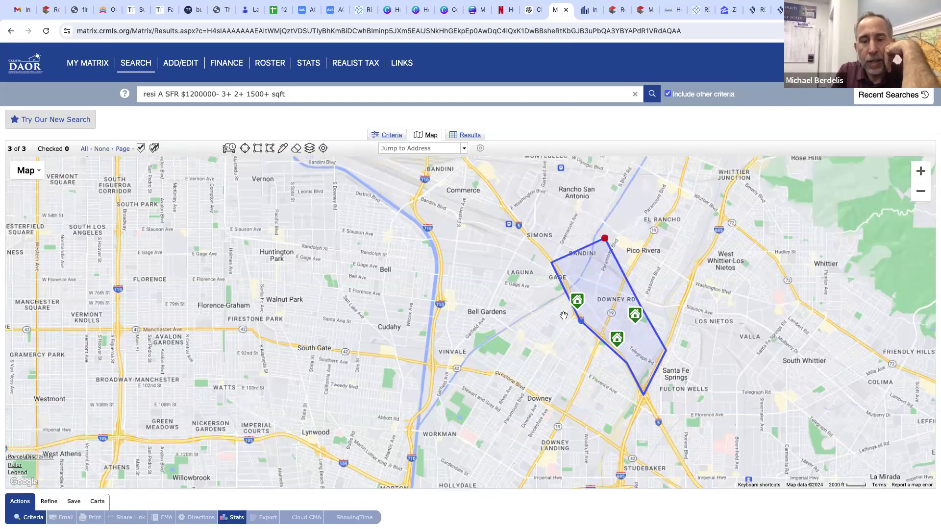
left_click(606, 239)
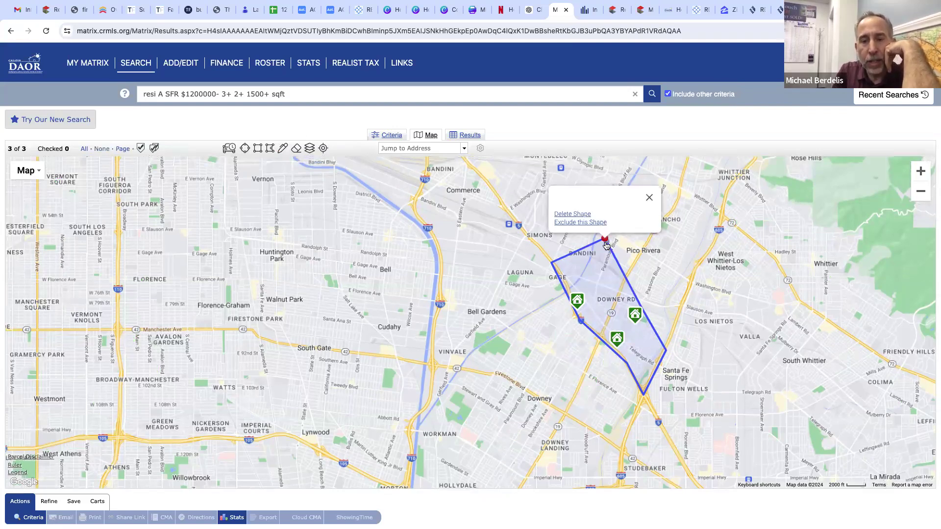
left_click(591, 223)
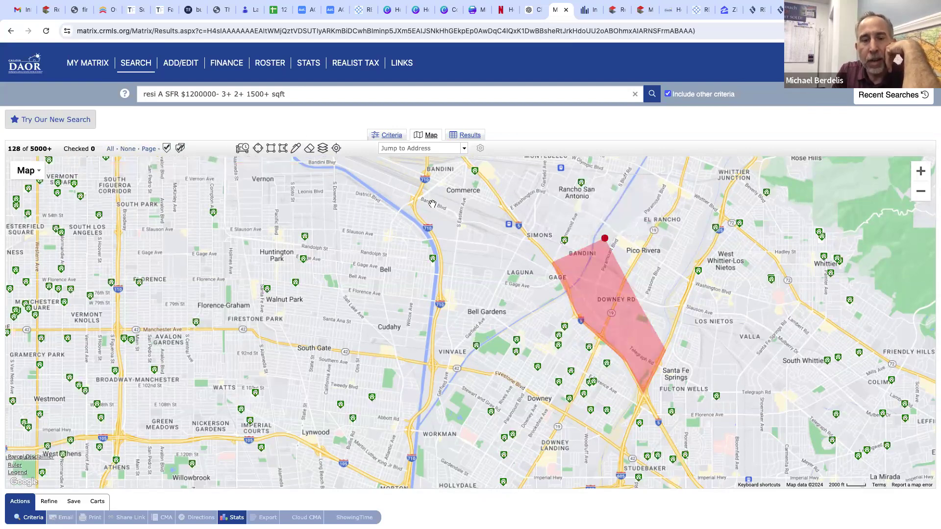
left_click_drag(434, 204, 432, 188)
Step: Add Downey as the City criterion and go back to the map
left_click(390, 135)
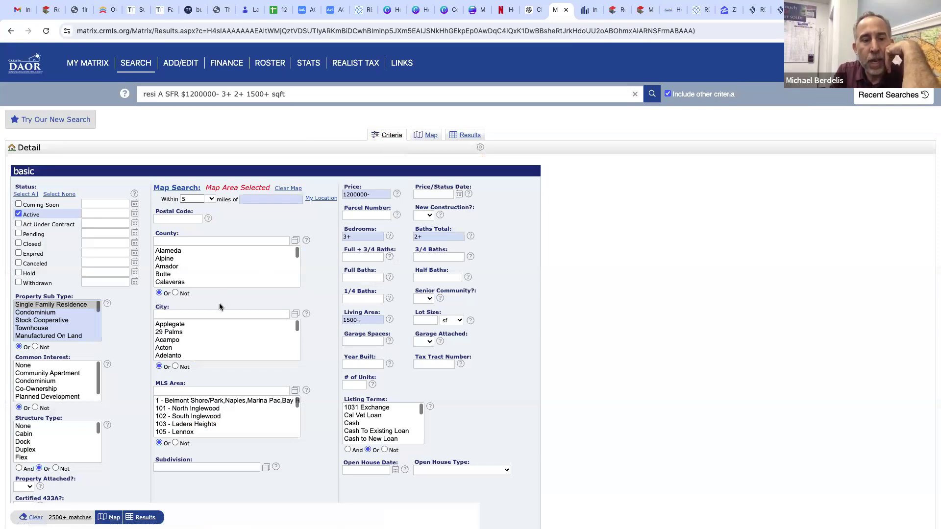
left_click(214, 316)
type("downey")
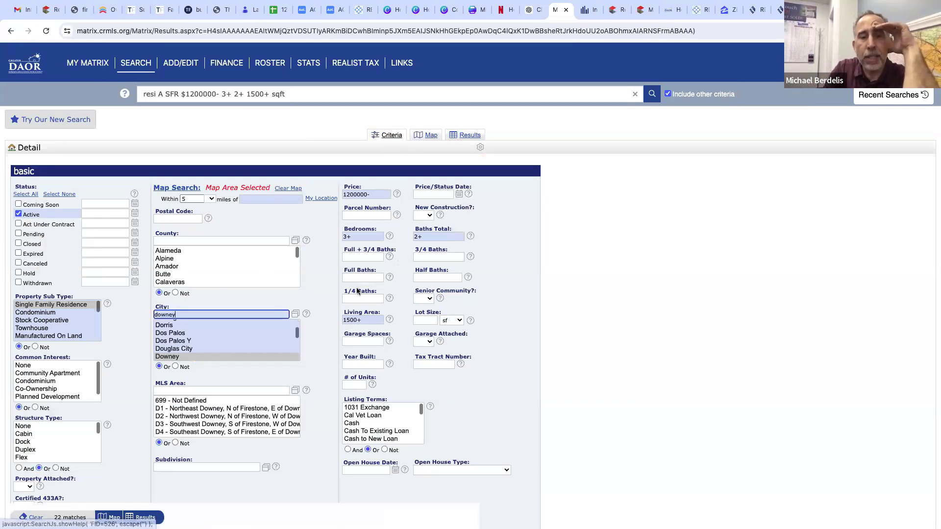
left_click(430, 135)
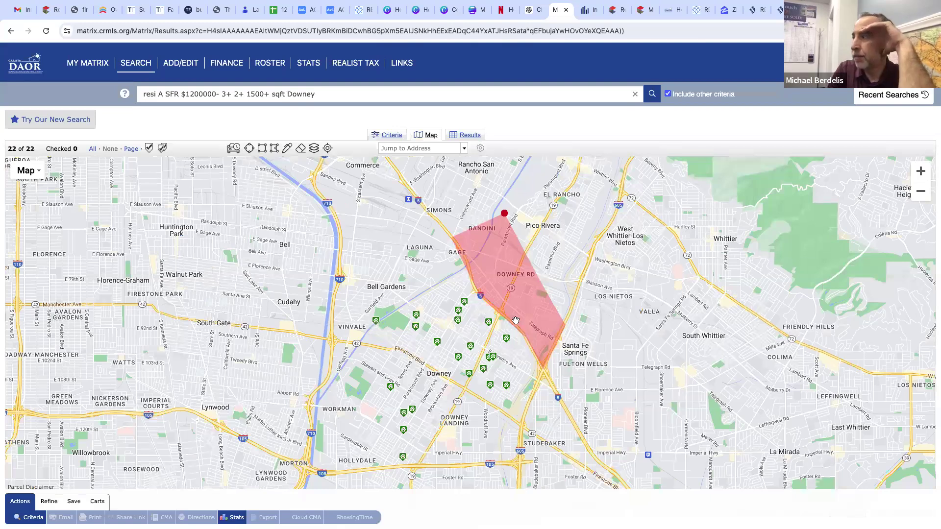
Step: Delete the red excluded polygon and recentre the map over Los Angeles
left_click(508, 222)
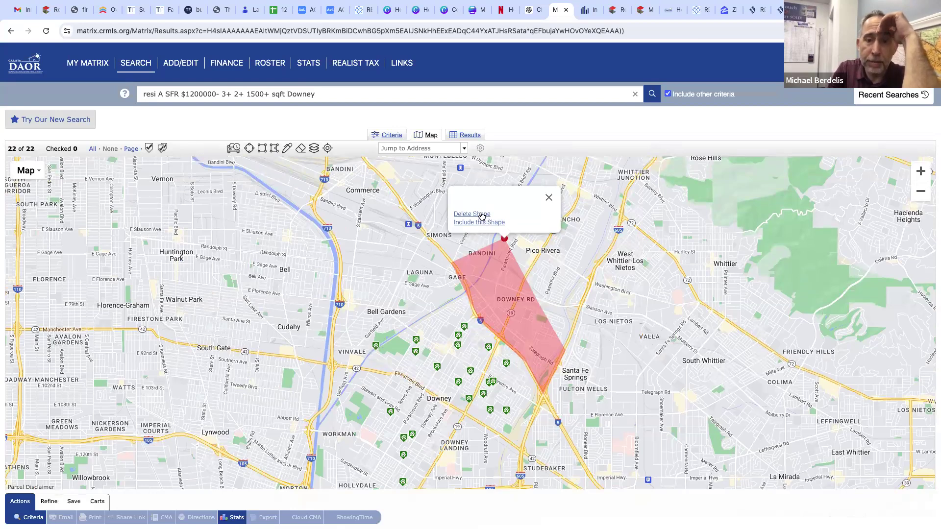
left_click(480, 214)
scroll(480, 215, "down", 5)
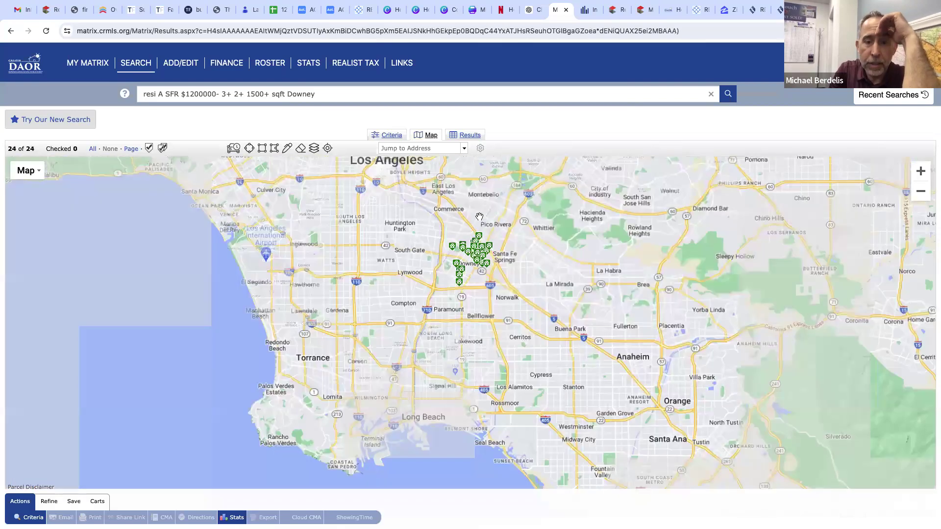
left_click_drag(471, 285, 464, 316)
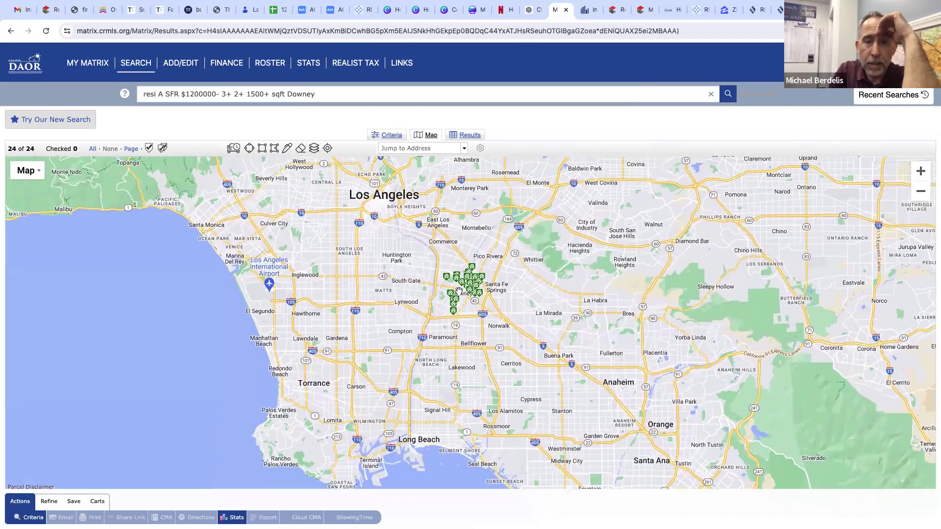
Step: Clear Downey from the City field on the criteria form
left_click(389, 136)
left_click(220, 312)
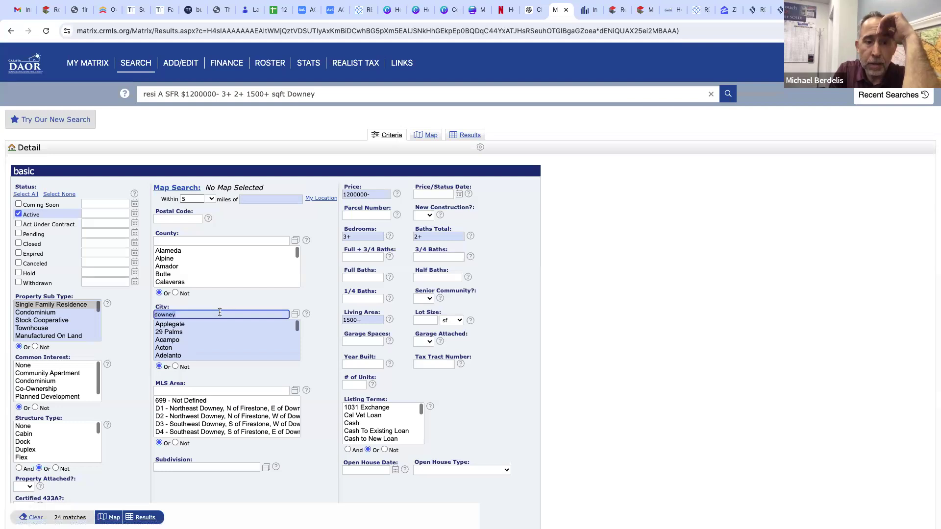
key("BackSpace")
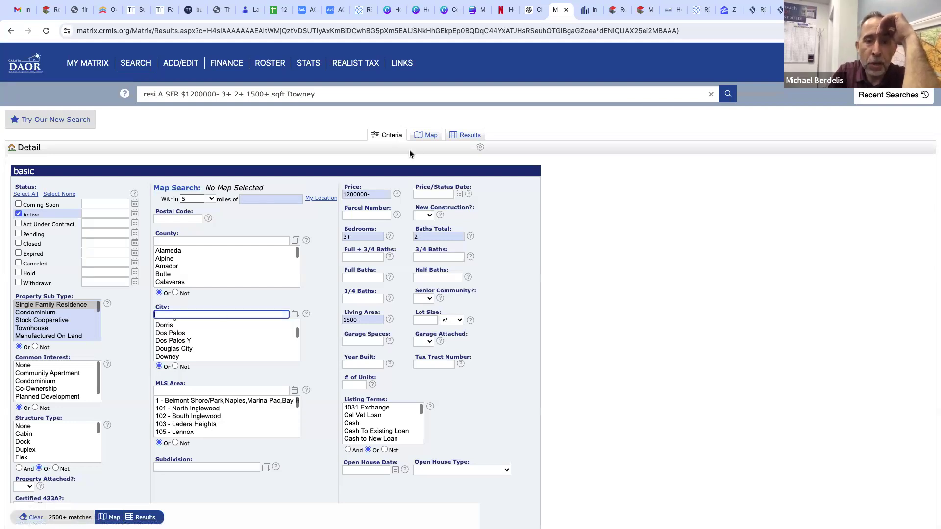
Step: Show the 1289 mapped listings across greater Los Angeles and Orange County
left_click(431, 138)
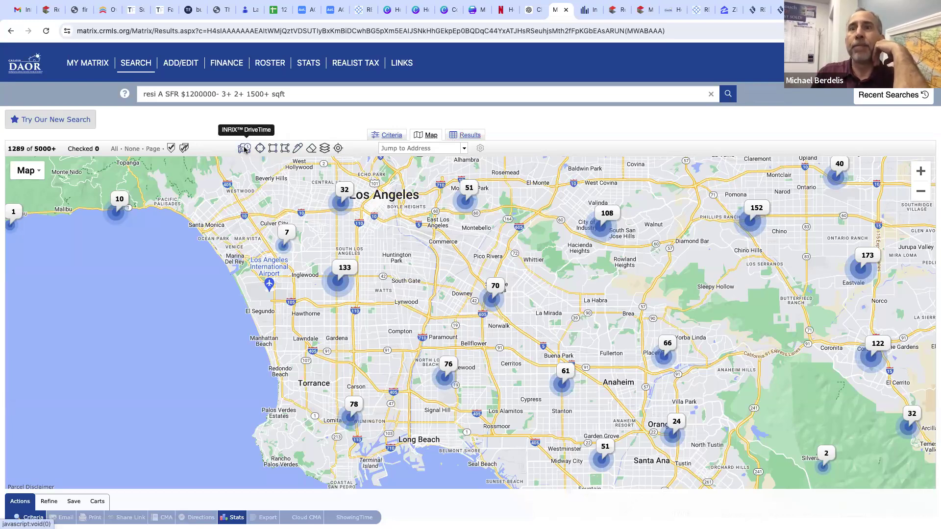
Step: Add an INRIX drive-time area arriving at 1000 Vin Scully Ave, Los Angeles by 6:00 PM
left_click(245, 149)
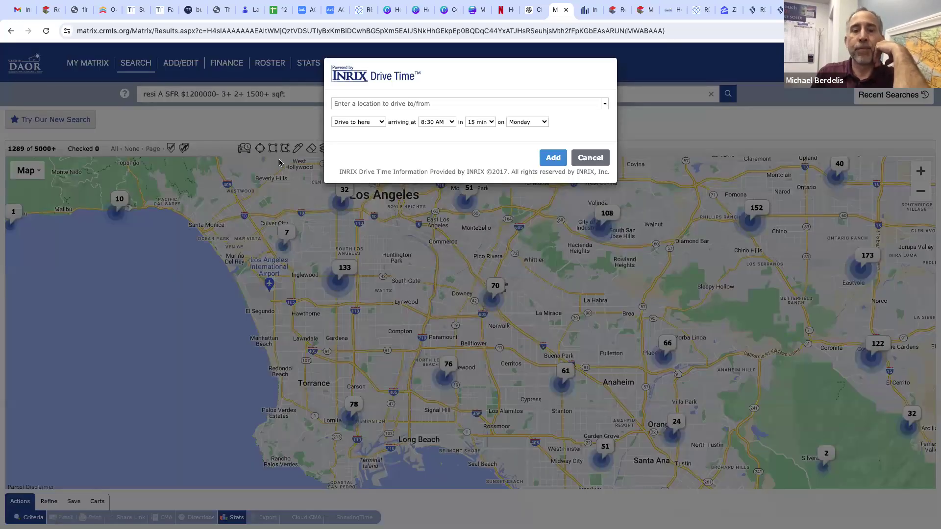
left_click(440, 103)
type("1")
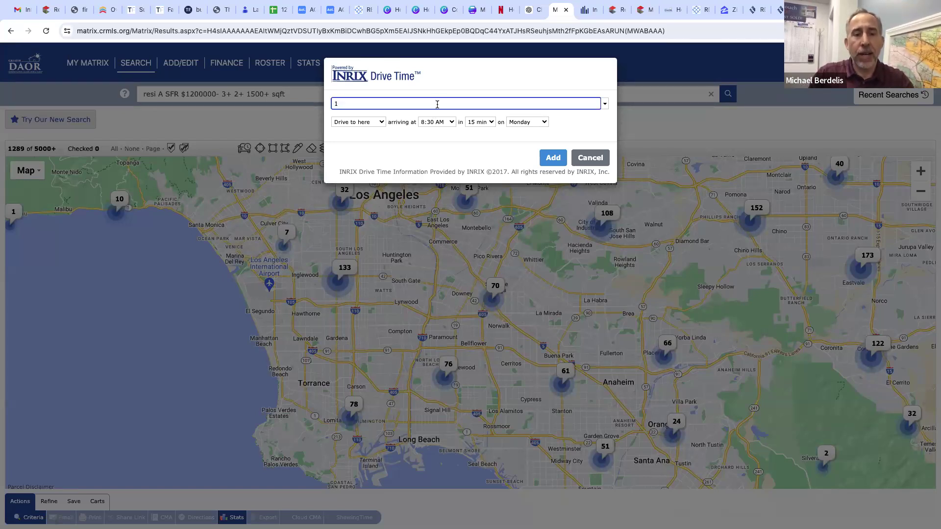
type("000 vin scull")
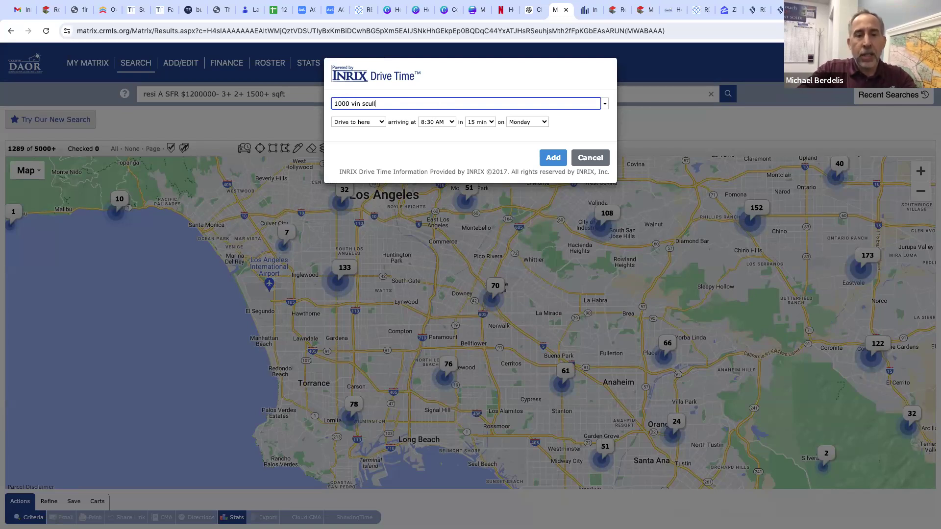
type("y a")
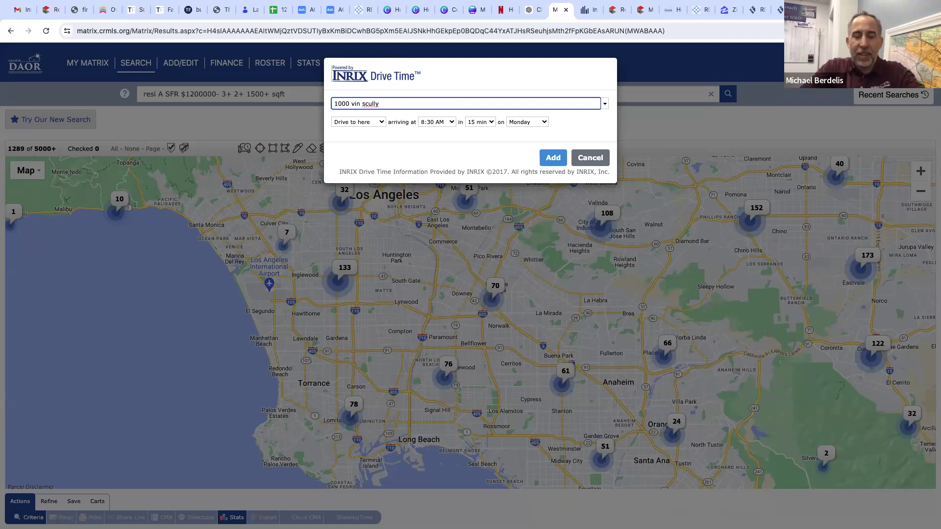
type("ave, los angeles")
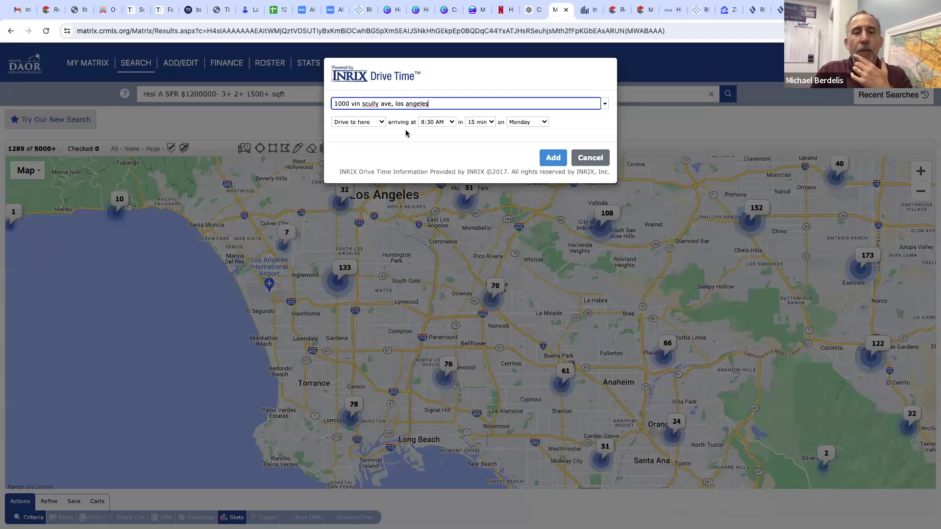
left_click(452, 122)
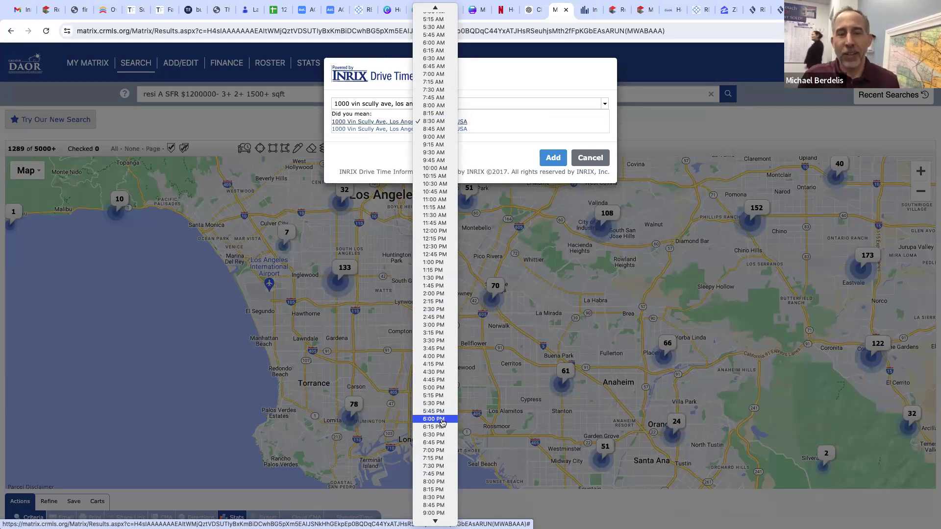
left_click(441, 420)
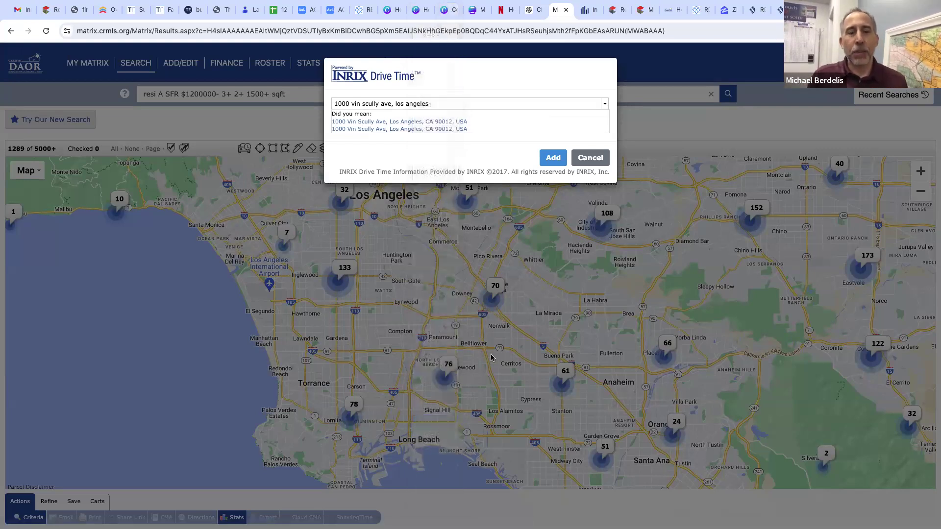
left_click(445, 122)
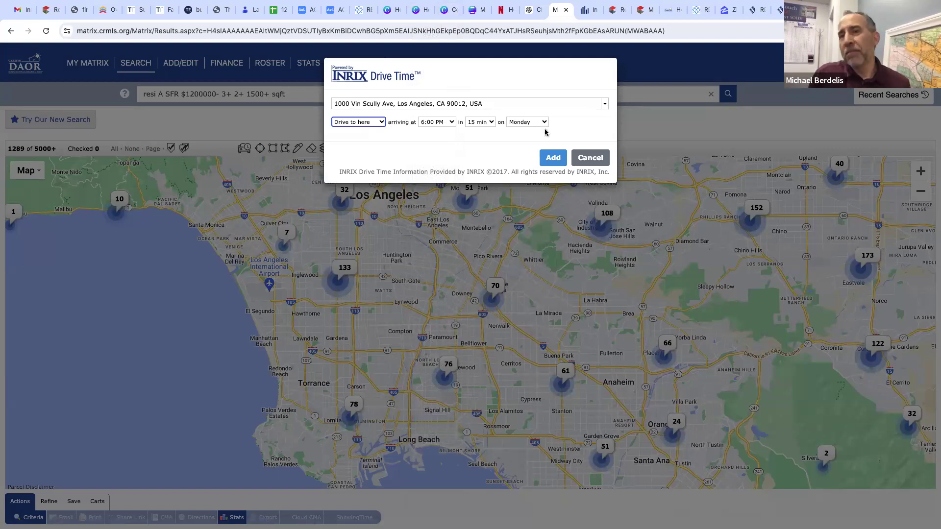
left_click(552, 161)
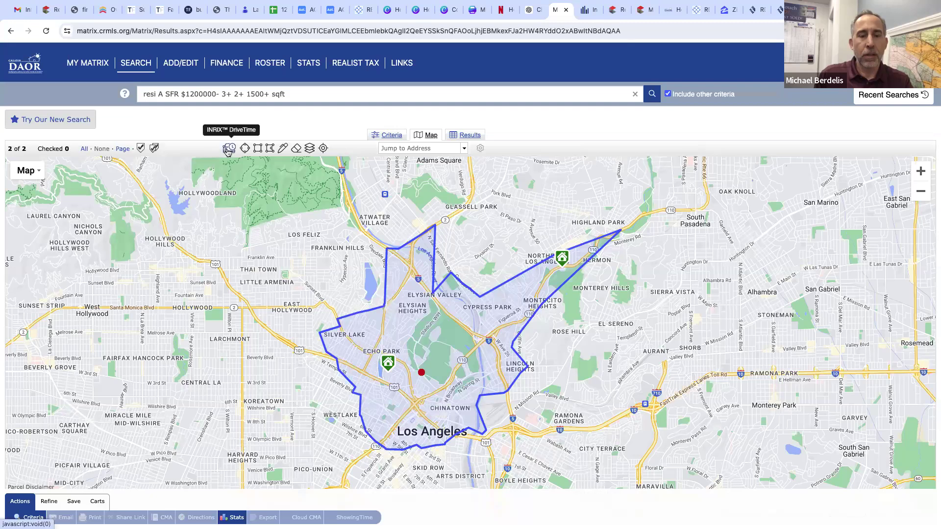
Step: Change the drive-time info for the 1000 Vin Scully Ave marker to a 30-minute duration
left_click(424, 376)
left_click(425, 378)
left_click(410, 356)
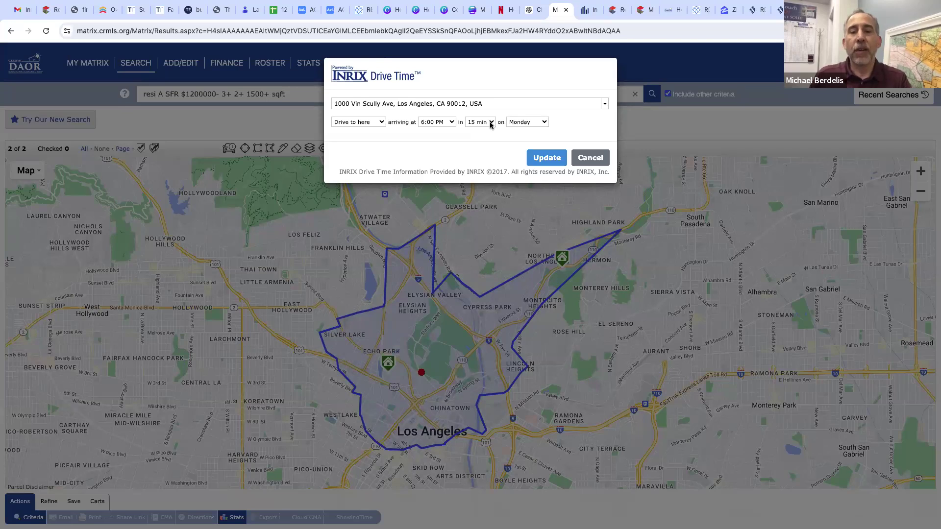
left_click(491, 123)
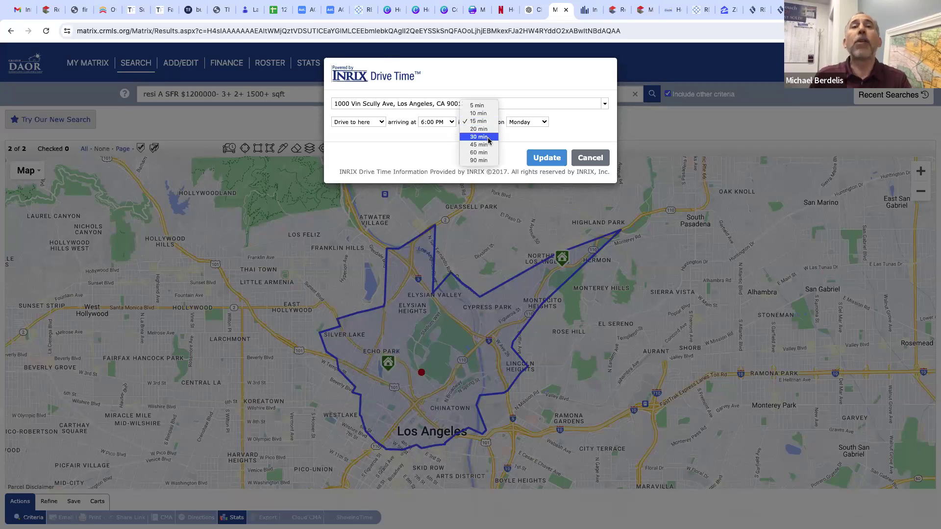
left_click(488, 138)
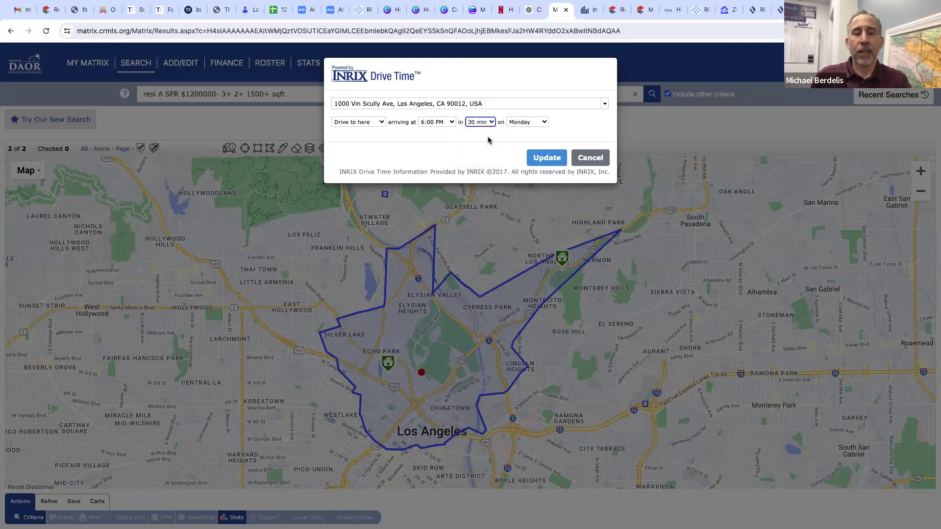
left_click(547, 158)
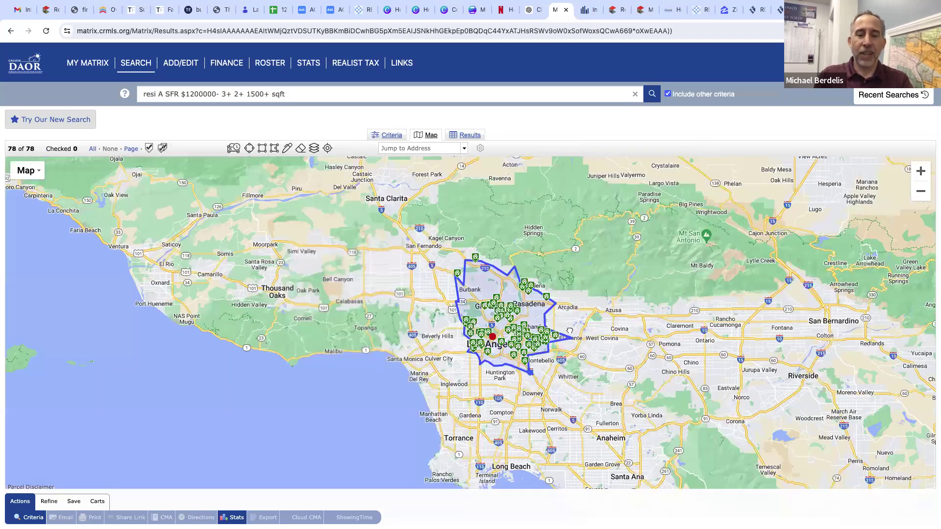
scroll(593, 332, "up", 1)
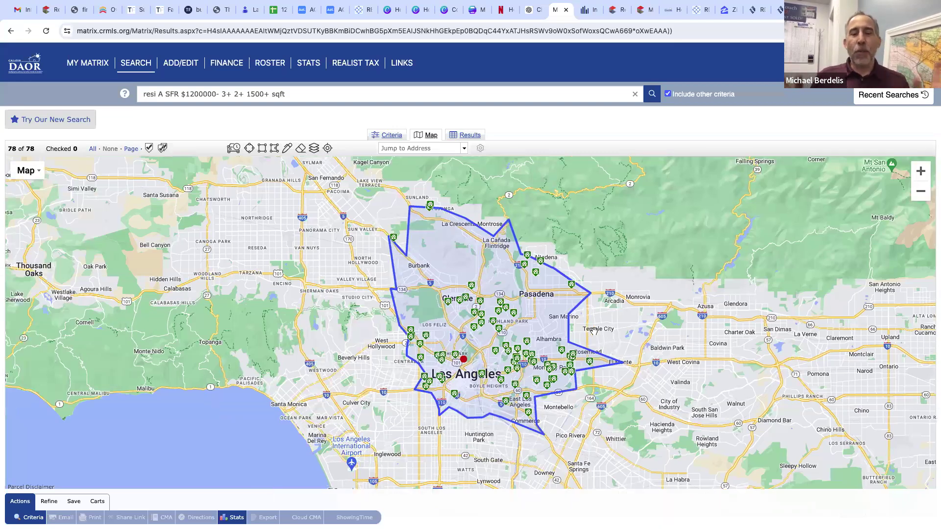
mouse_move(572, 357)
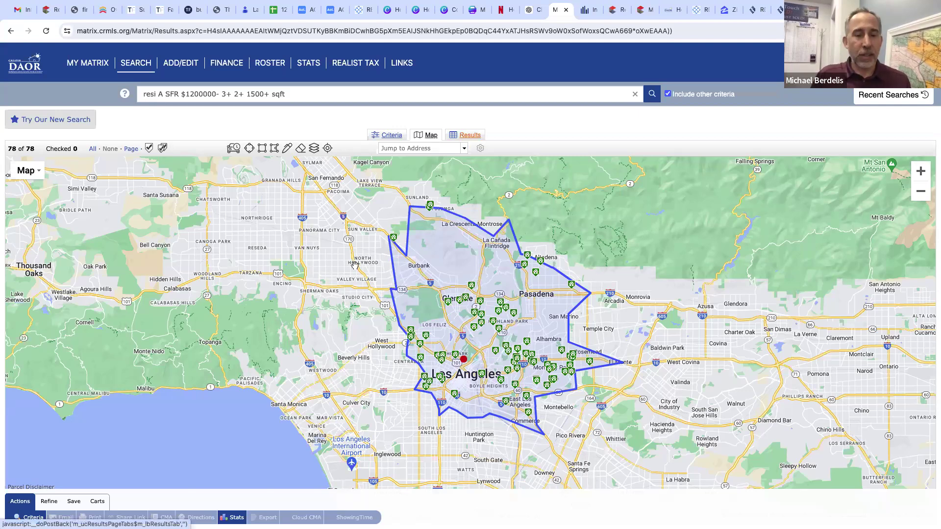
Step: List the results in the one-line agent view and save them as new saved search 'Dodger fan'
left_click(469, 135)
left_click(240, 149)
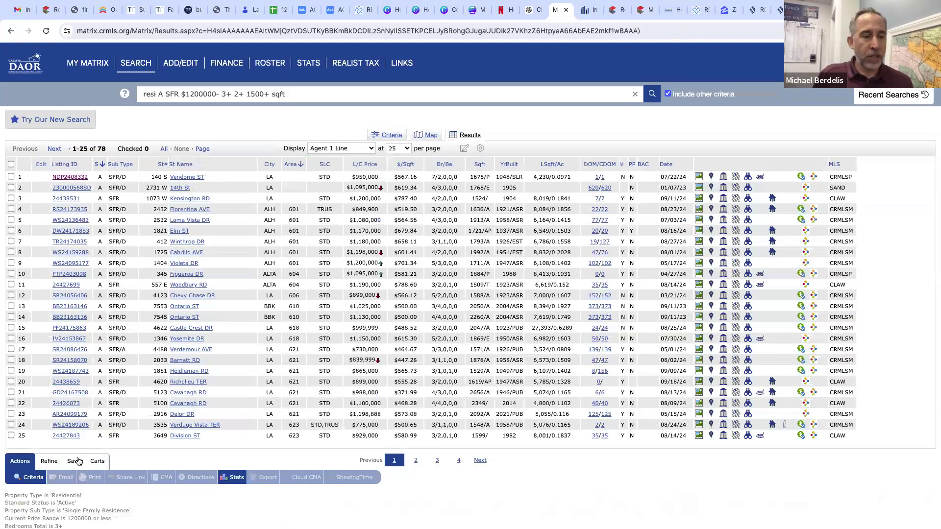
left_click(73, 461)
left_click(49, 477)
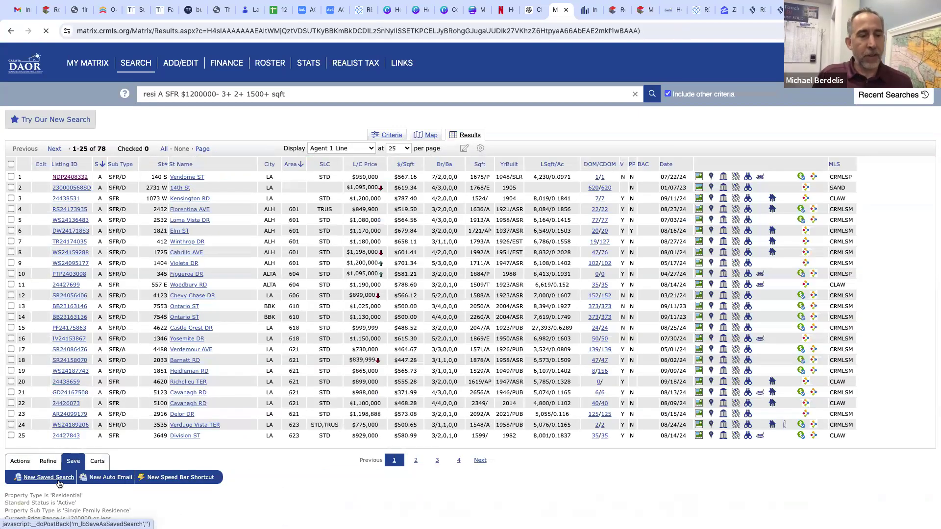
left_click(179, 144)
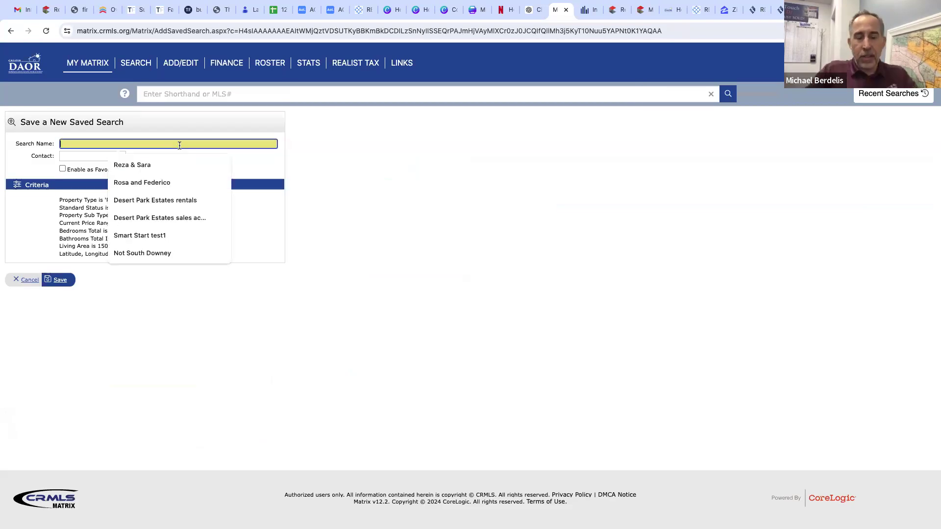
type("Dodger fan")
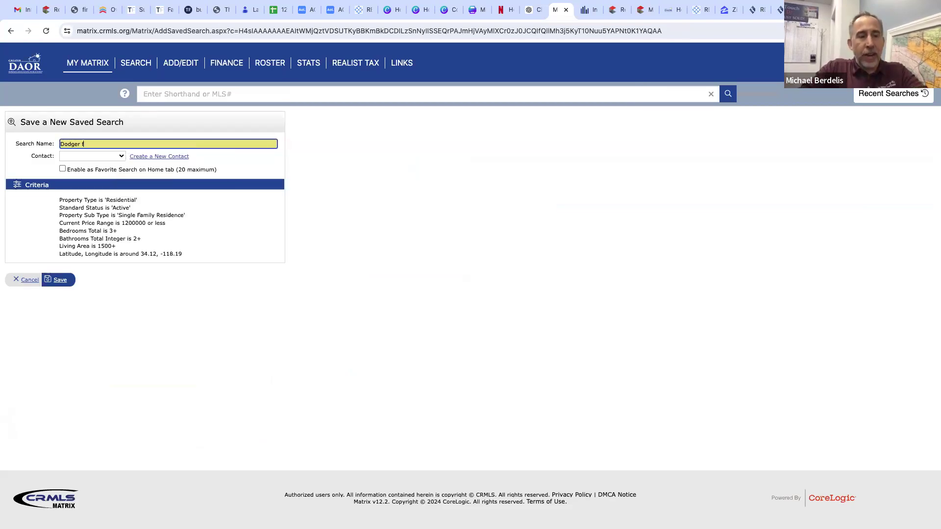
left_click(57, 280)
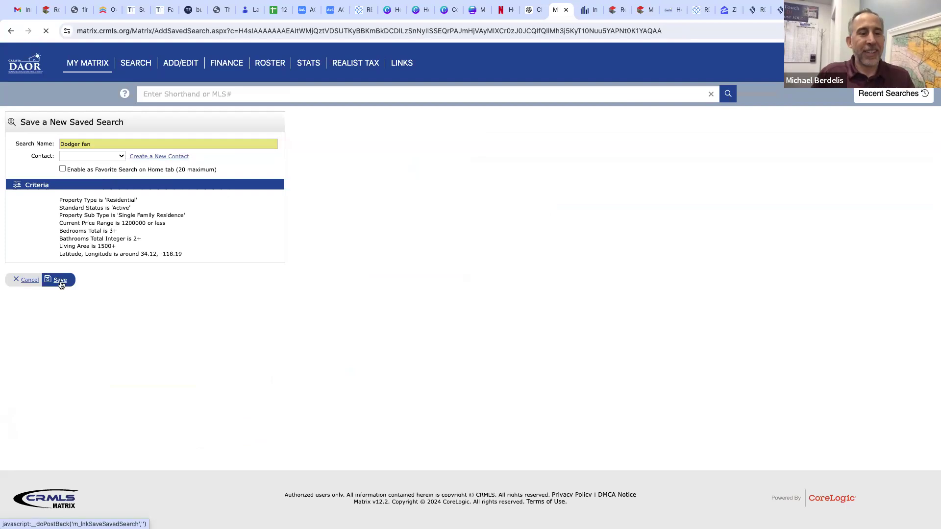